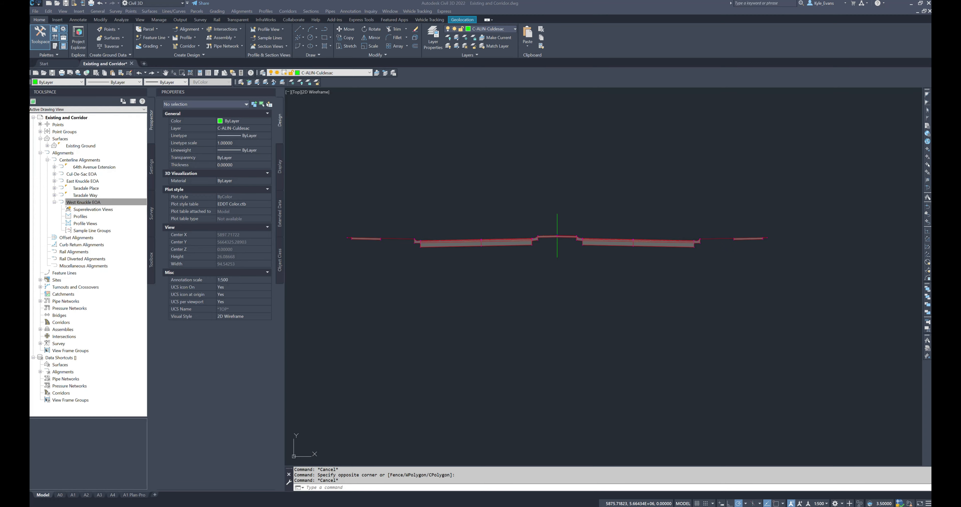
Step: Examine the centreline alignments along the 64th Avenue Extension and its intersections, along with the road assemblies placed beside the plan
scroll(532, 264, down, 10)
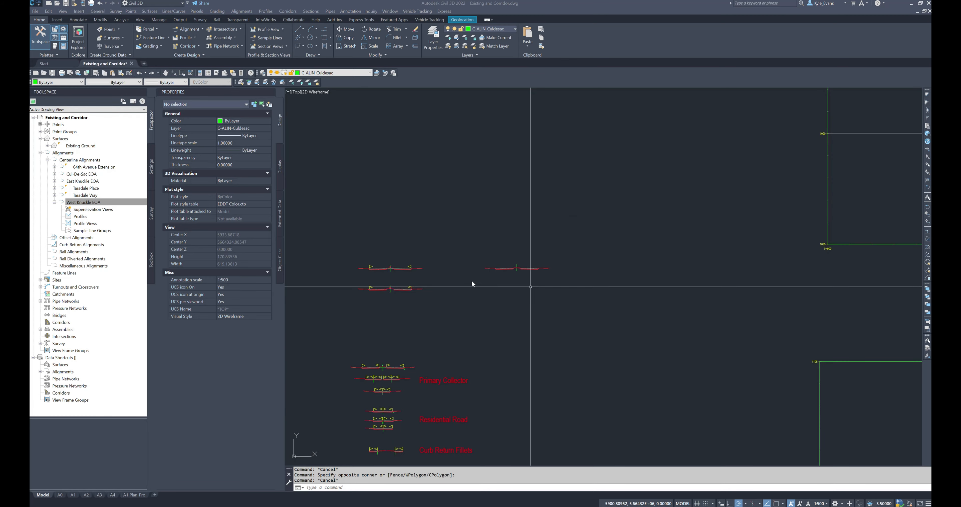
scroll(461, 283, down, 3)
scroll(461, 282, up, 4)
click(429, 284)
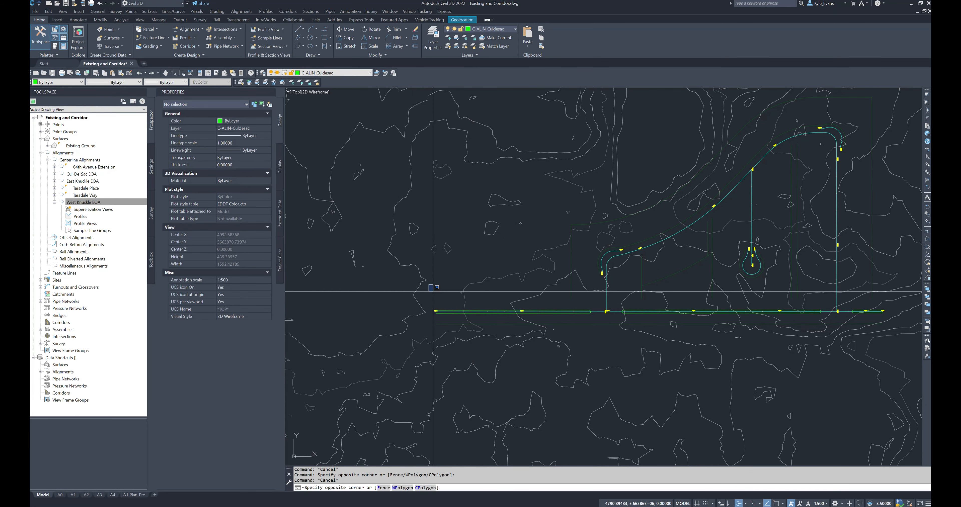
key(Escape)
click(577, 340)
click(632, 298)
click(626, 301)
click(813, 327)
middle_drag(809, 327, 569, 326)
click(569, 328)
click(629, 297)
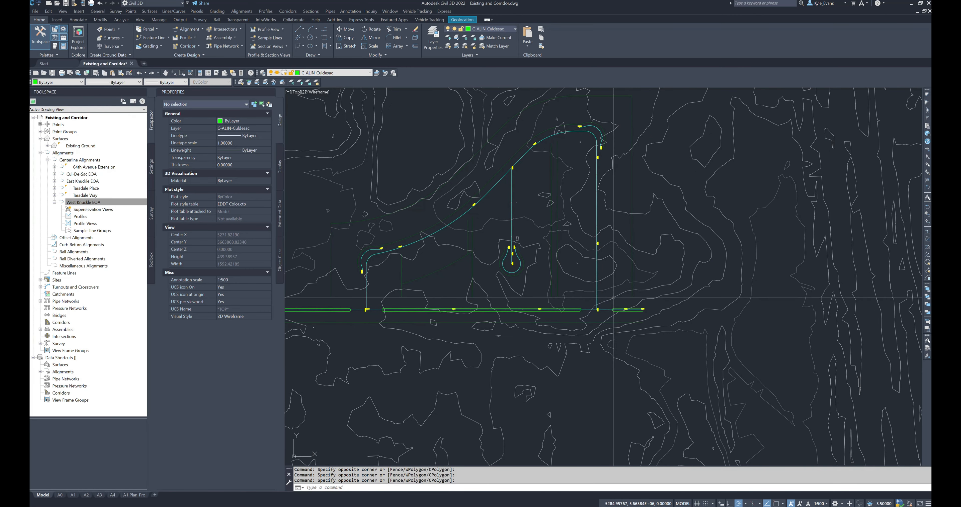
click(574, 300)
click(635, 326)
scroll(562, 354, down, 10)
scroll(582, 395, up, 16)
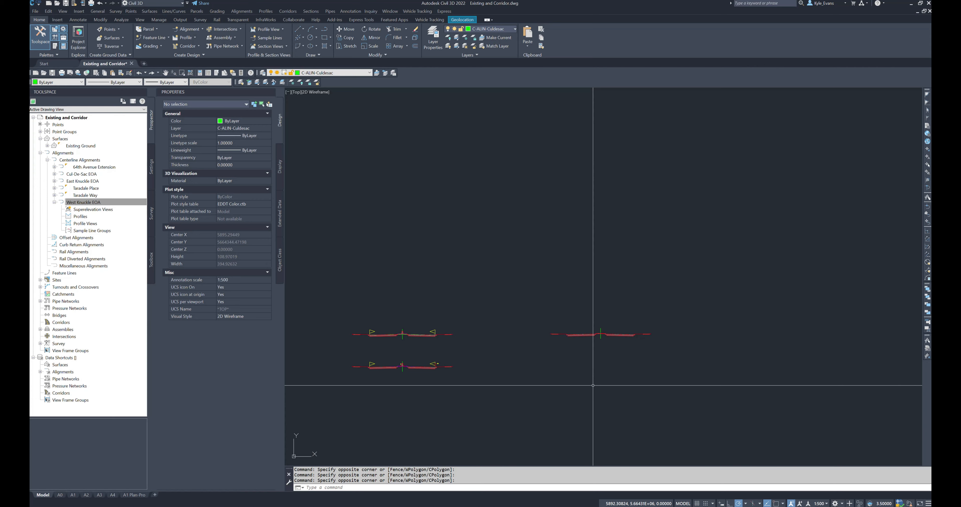
Step: Inspect the new primary collector median assembly and compare it with the two existing assemblies beside it
mouse_move(593, 386)
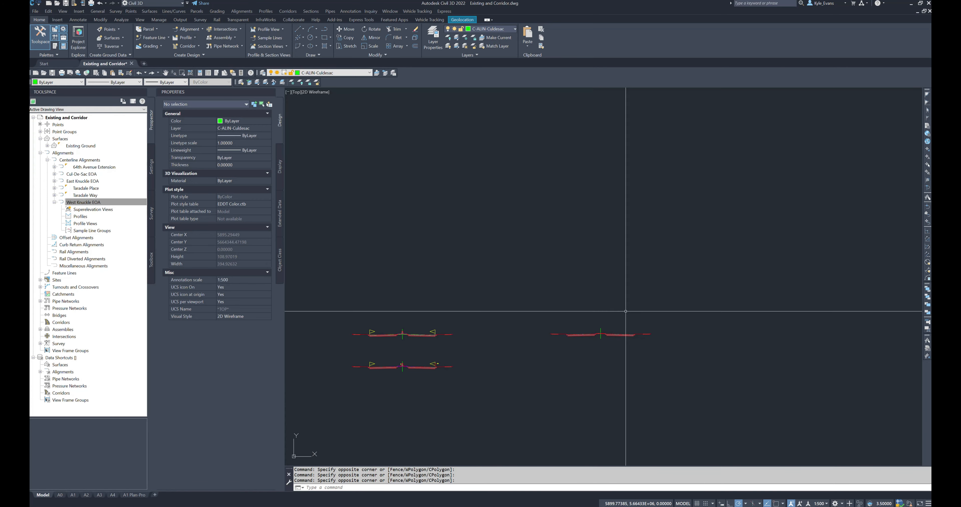
scroll(607, 388, up, 4)
click(575, 285)
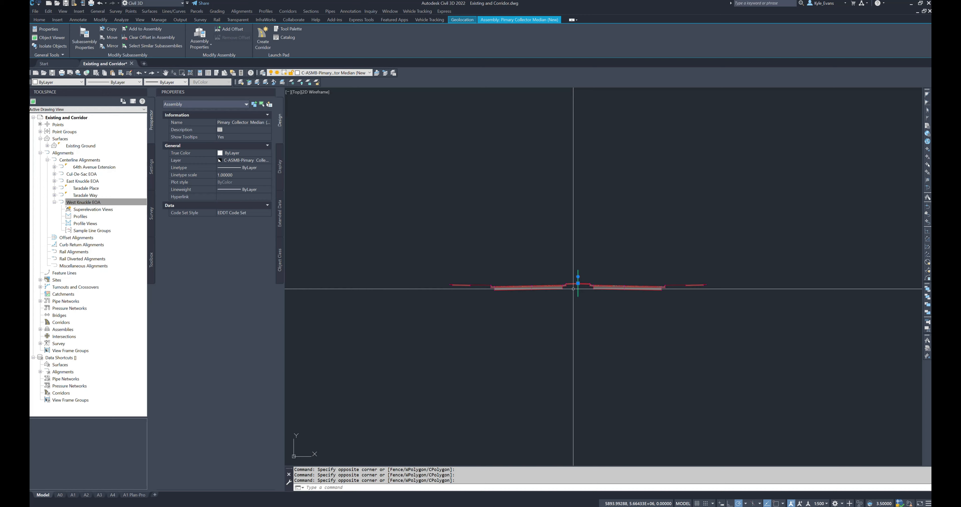
right_click(621, 251)
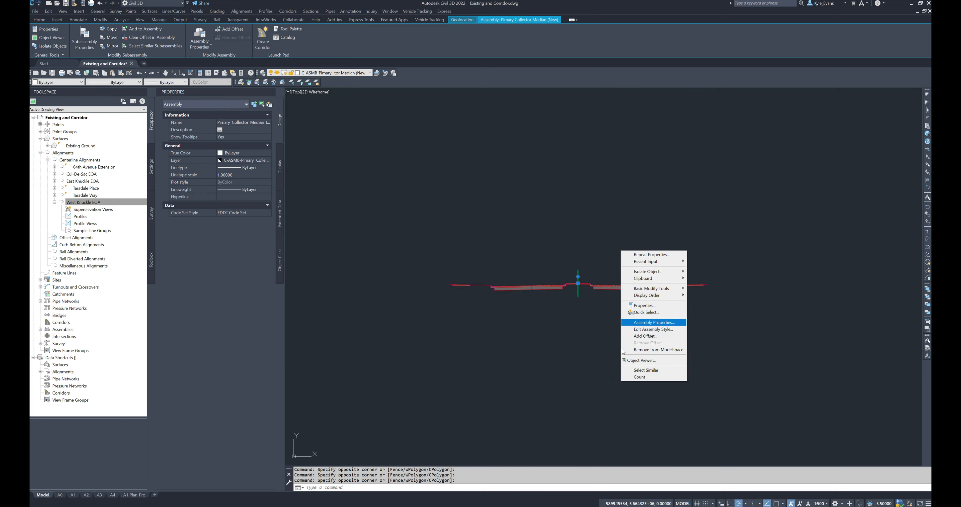
key(Escape)
key(Escape)
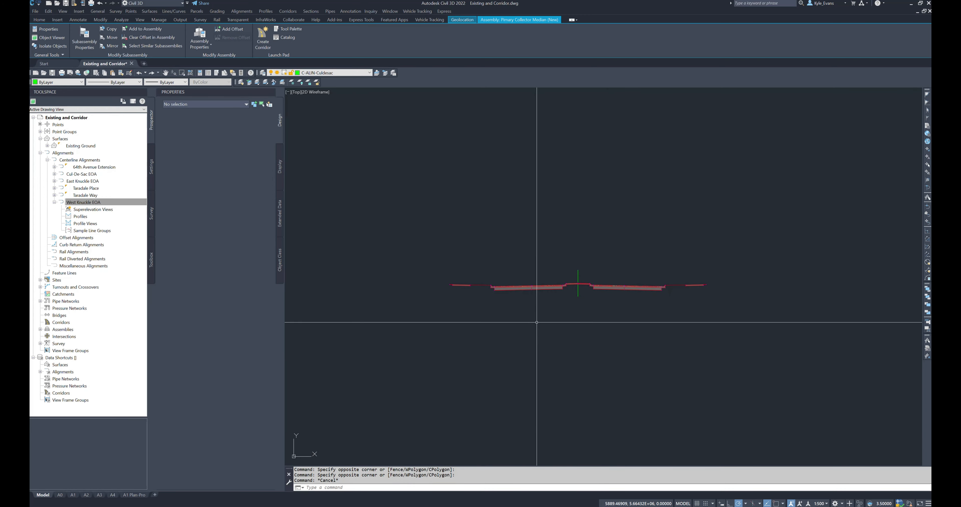
scroll(575, 294, up, 4)
click(597, 278)
click(570, 291)
click(570, 292)
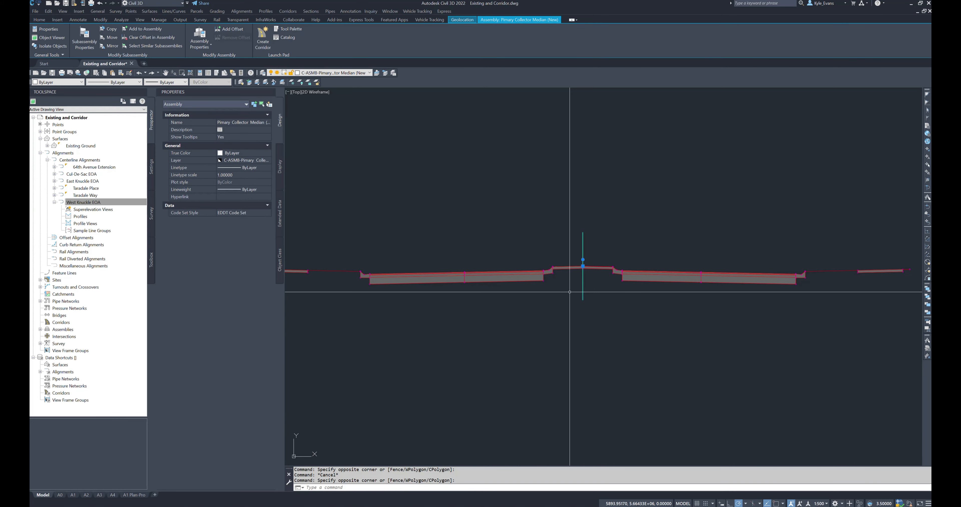
scroll(570, 292, down, 5)
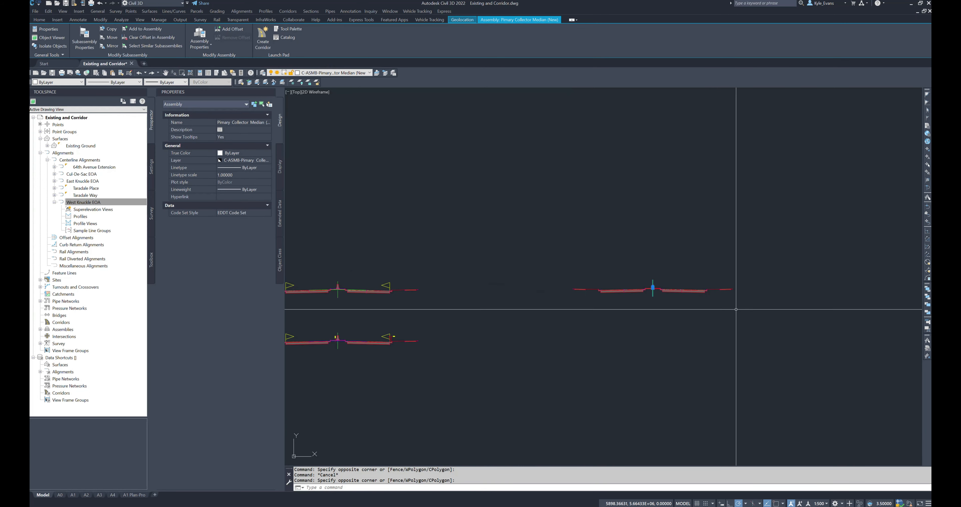
click(587, 216)
key(Escape)
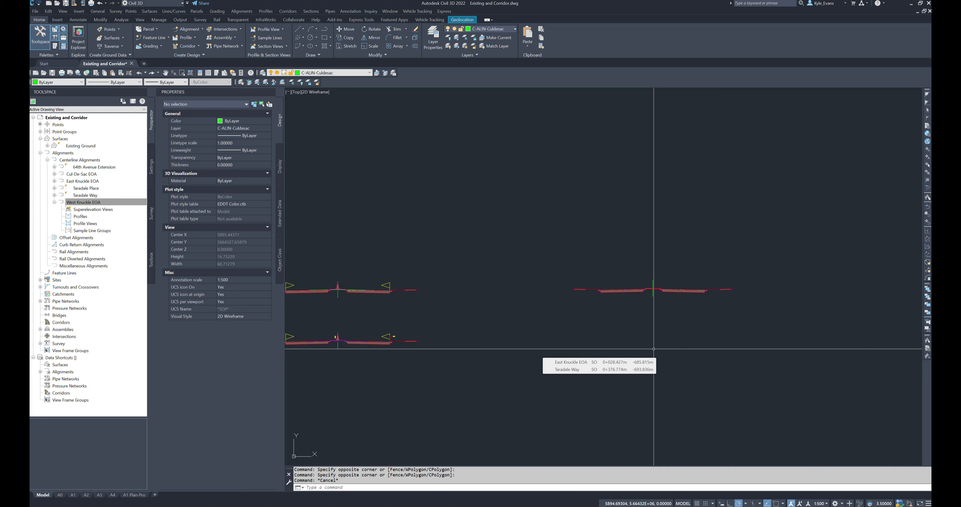
Step: Copy the new primary collector median assembly about 3.8 m straight below the original
scroll(654, 349, up, 5)
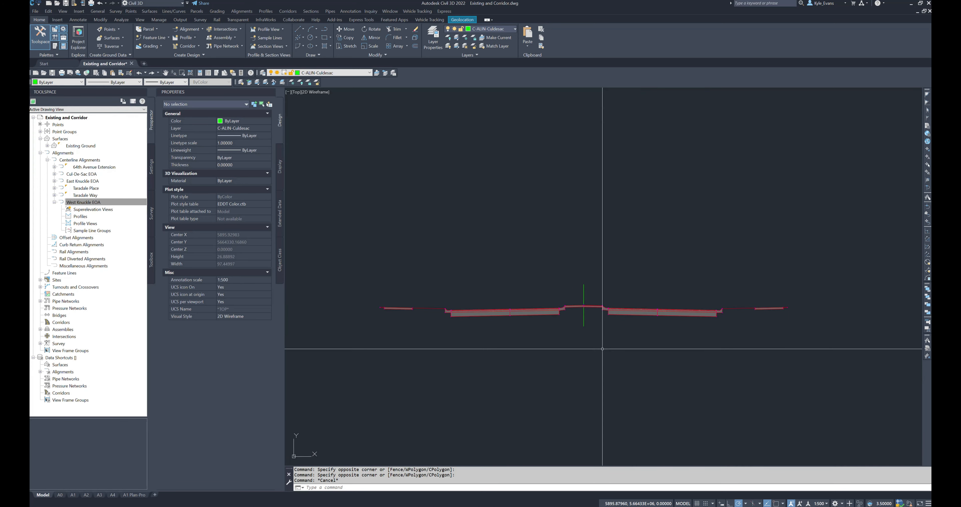
click(602, 335)
click(576, 316)
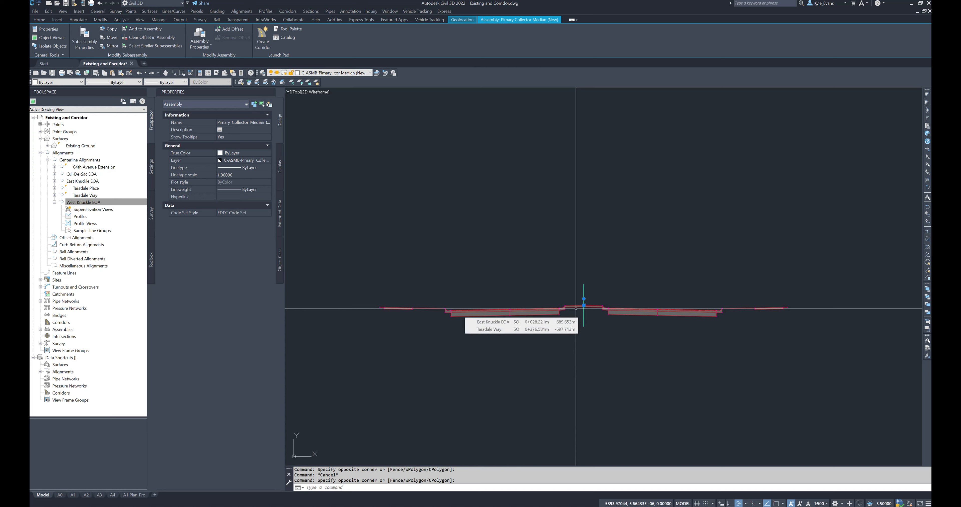
text(copy)
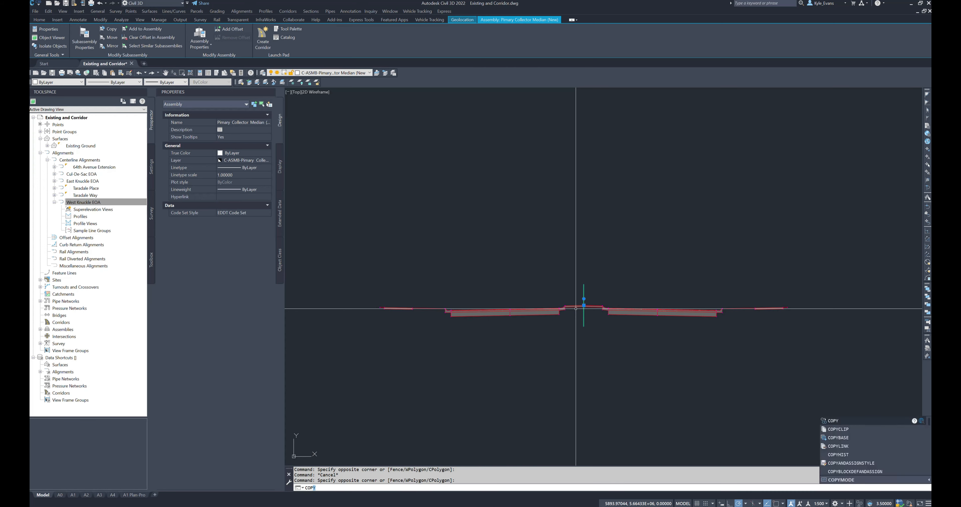
key(Return)
click(583, 306)
middle_drag(582, 359, 579, 311)
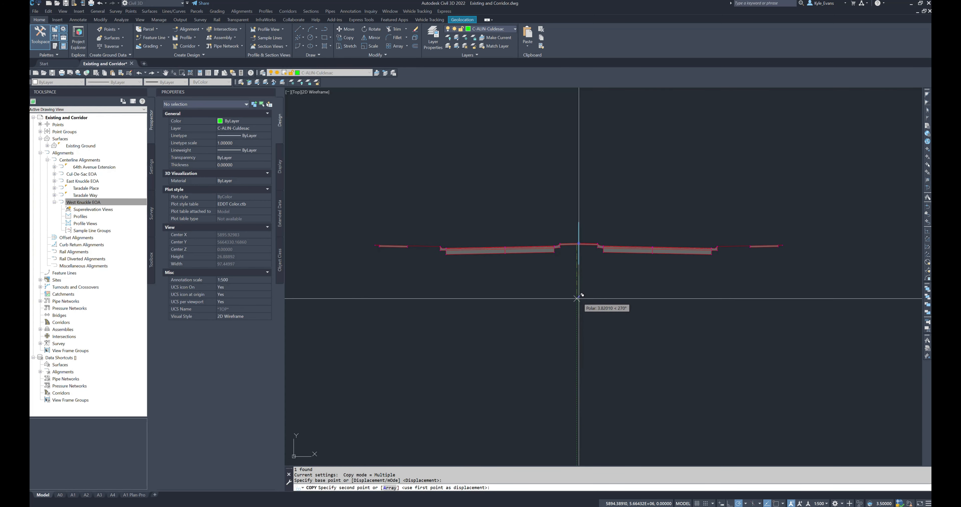
click(577, 298)
key(Escape)
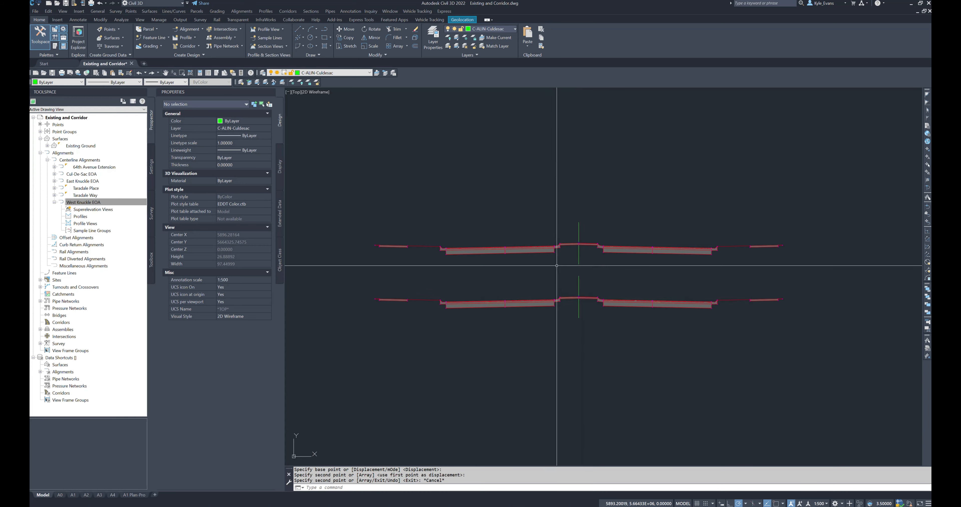
Step: Rename the copied assembly as Primary Collector No Median (New) in its assembly properties
scroll(578, 298, up, 4)
click(627, 296)
click(584, 268)
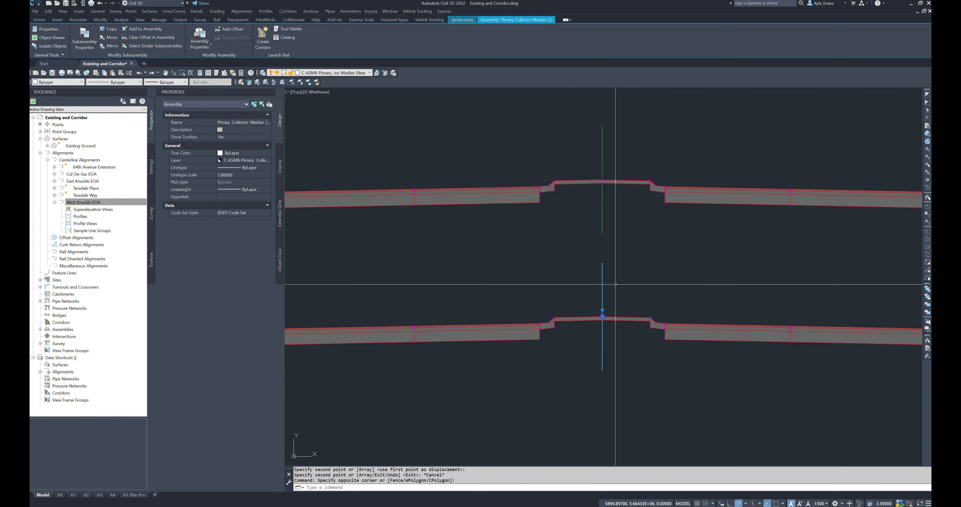
right_click(564, 266)
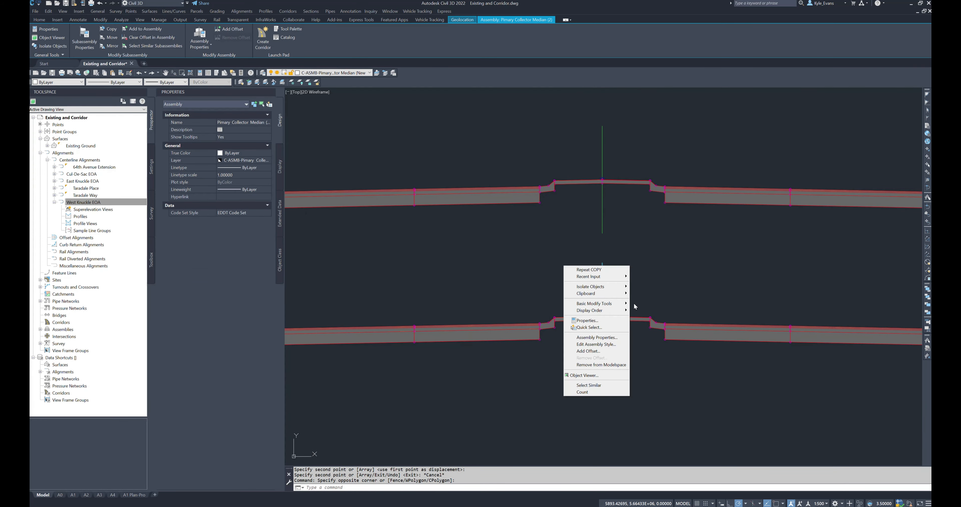
click(612, 337)
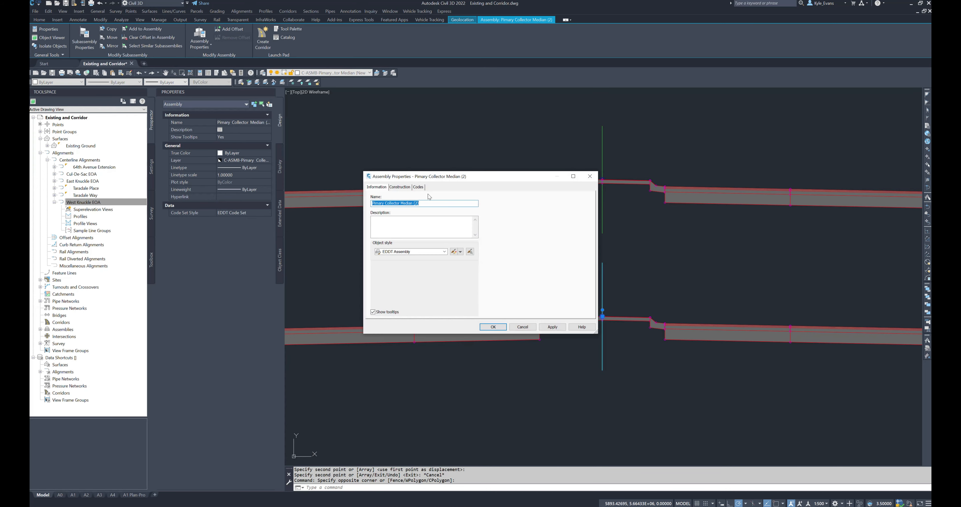
drag(420, 203, 401, 207)
text(No Median )
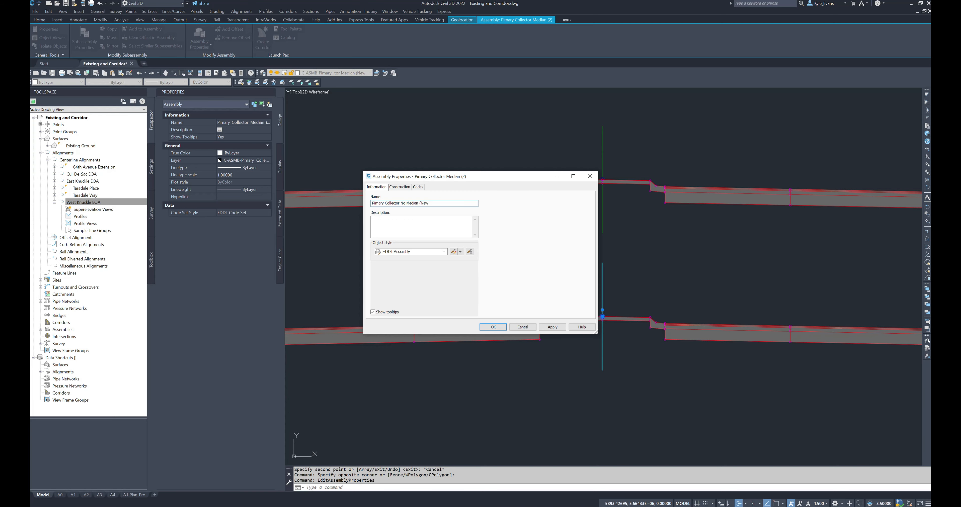
text((New))
key(Return)
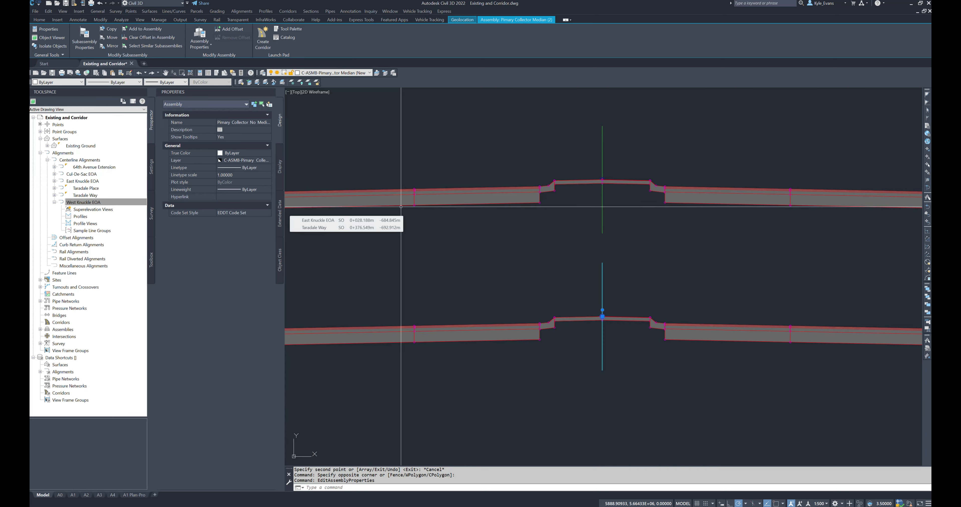
middle_drag(579, 295, 613, 254)
key(Escape)
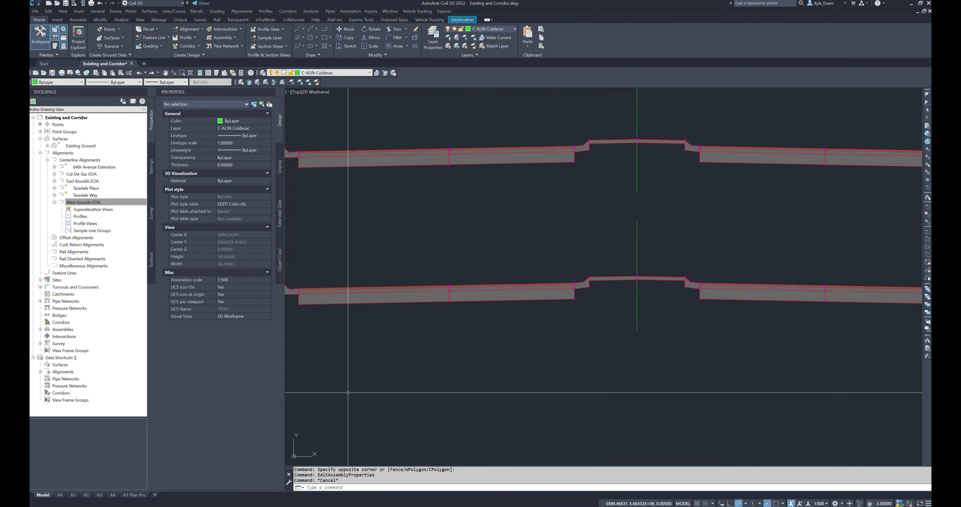
Step: Switch to the subdivision servicing design guidelines PDF to check the collector cross-section widths, with the Calculator placed beside it
key(alt+Tab)
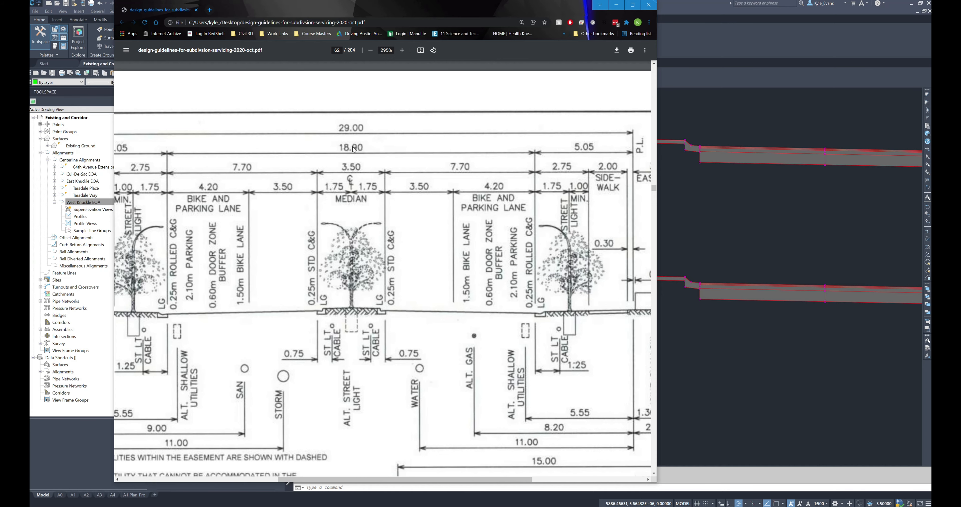
click(759, 341)
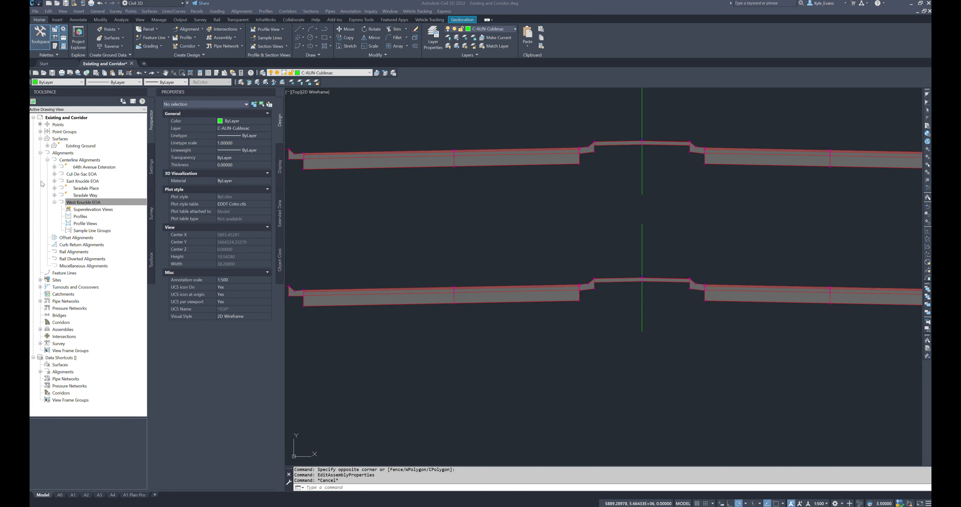
drag(30, 108, 402, 110)
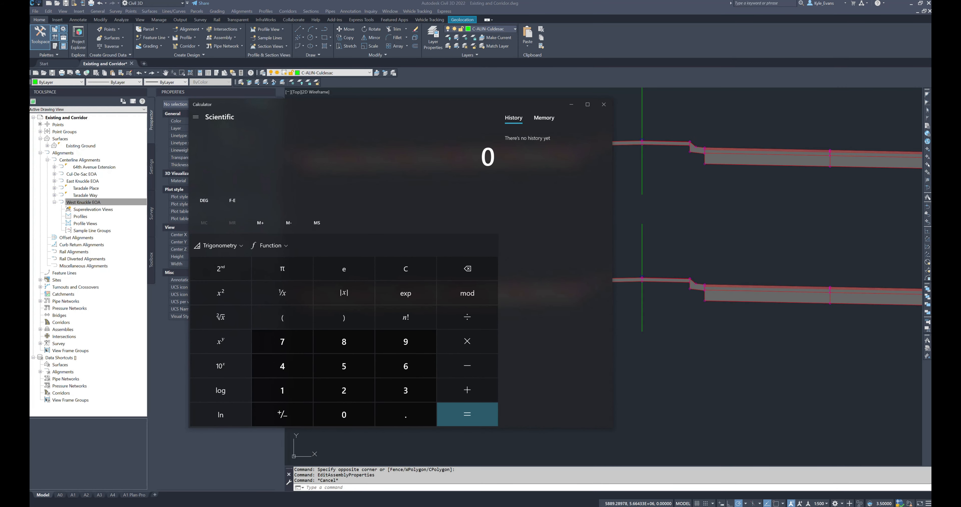
key(alt+Tab)
key(alt+Tab)
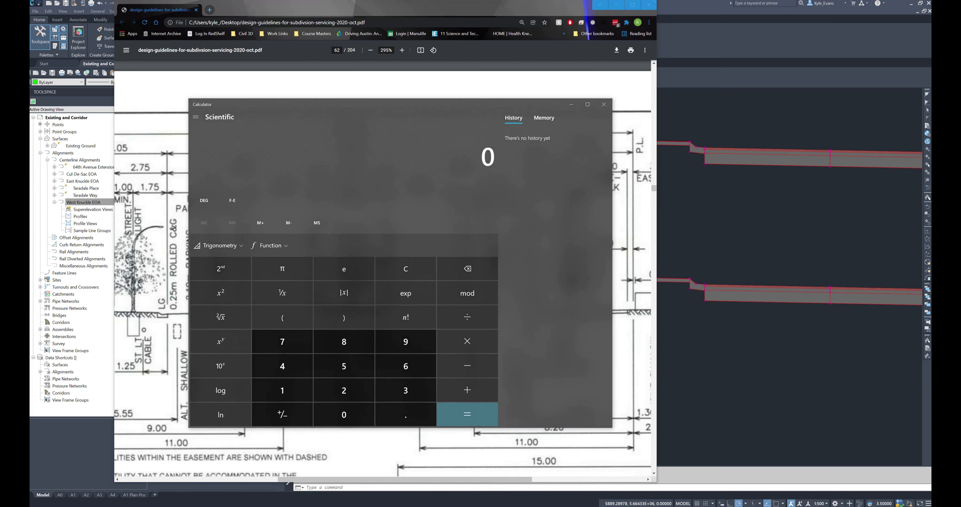
mouse_move(256, 107)
mouse_down()
mouse_move(501, 148)
mouse_move(630, 80)
mouse_move(607, 119)
mouse_up()
Step: Calculate half of the 18.9 m road width minus the 7.7 m lane width in the Calculator
text(18)
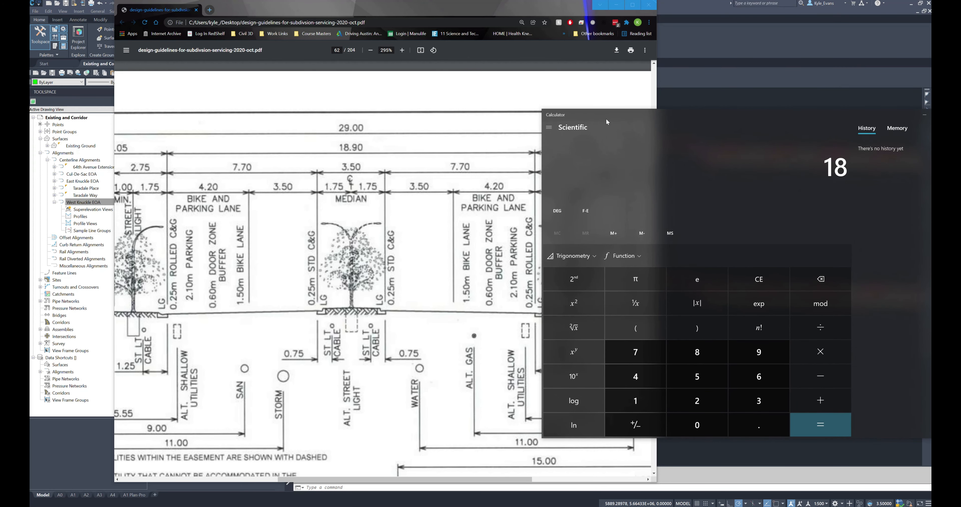
text(.9/2)
key(Return)
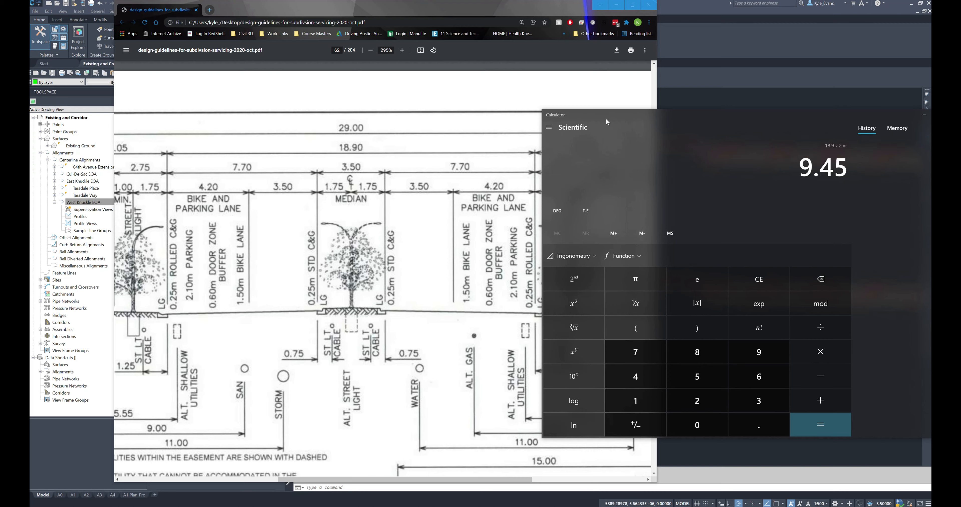
text(- )
text(7.7)
key(Return)
Step: Switch back to Civil 3D and erase the median and its two curb-and-gutter subassemblies from the lower assembly
click(709, 95)
click(547, 246)
click(719, 325)
key(Delete)
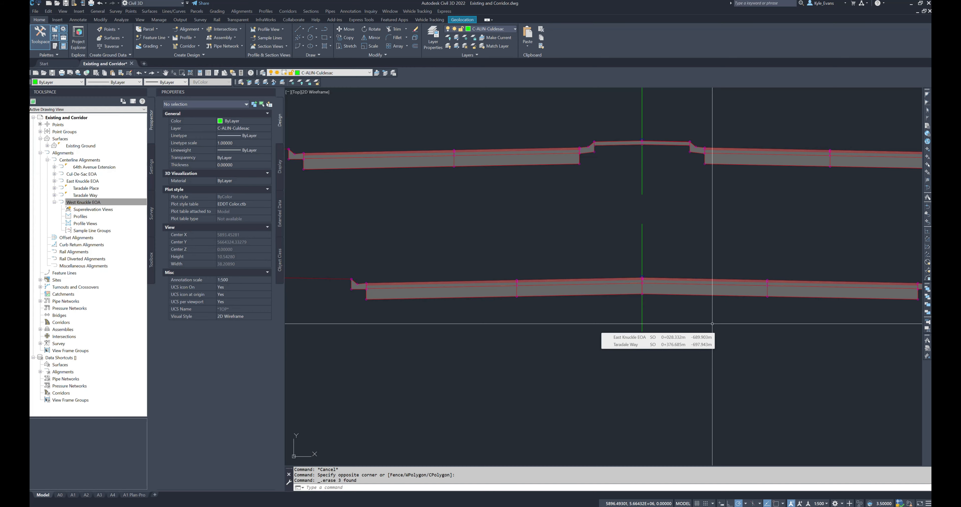
Step: Set the width of the lower assembly's inner left lane to 5.25 m
click(579, 277)
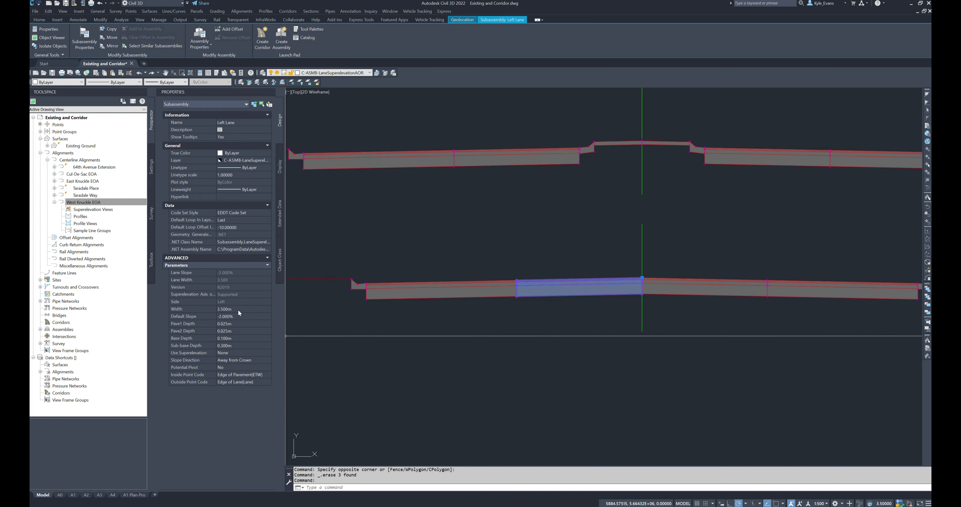
click(244, 309)
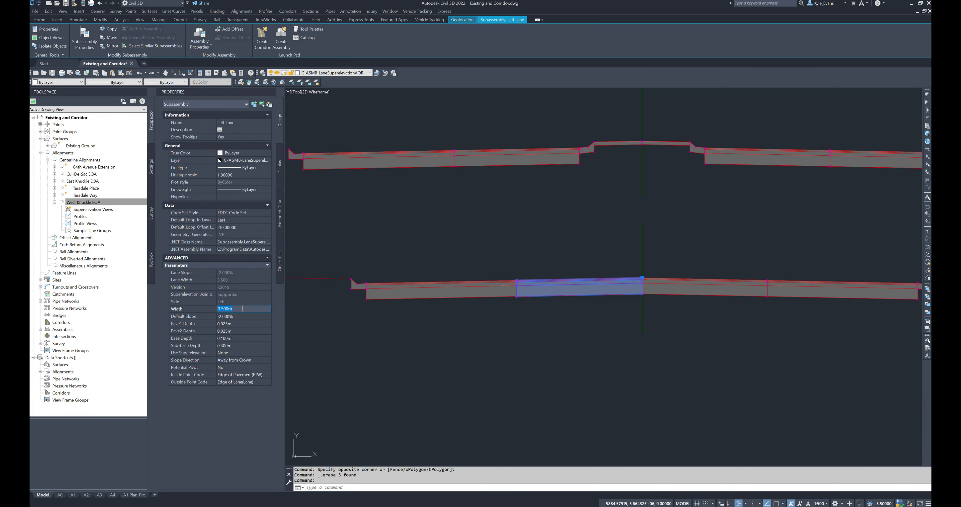
text(5.25)
key(Return)
key(Escape)
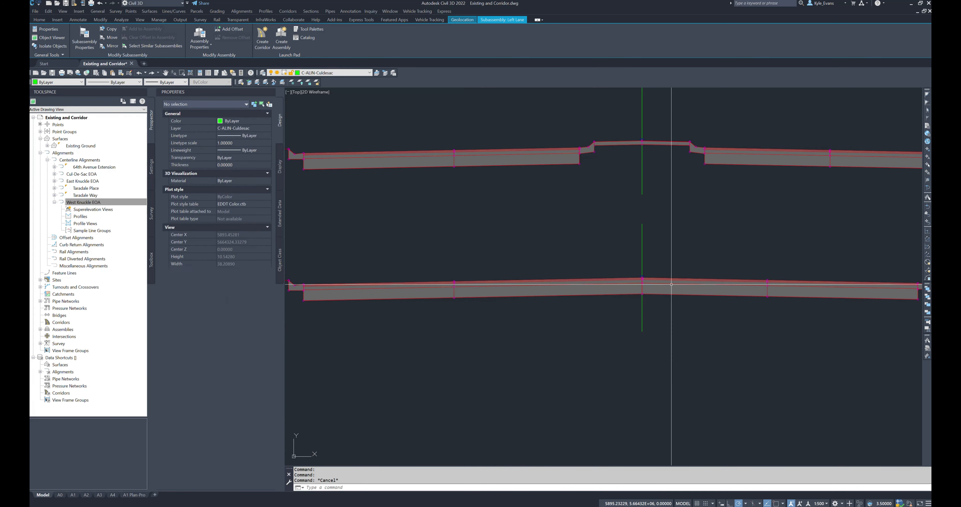
Step: Set the width of the lower assembly's inner right lane to 5.25 m
click(671, 285)
click(250, 308)
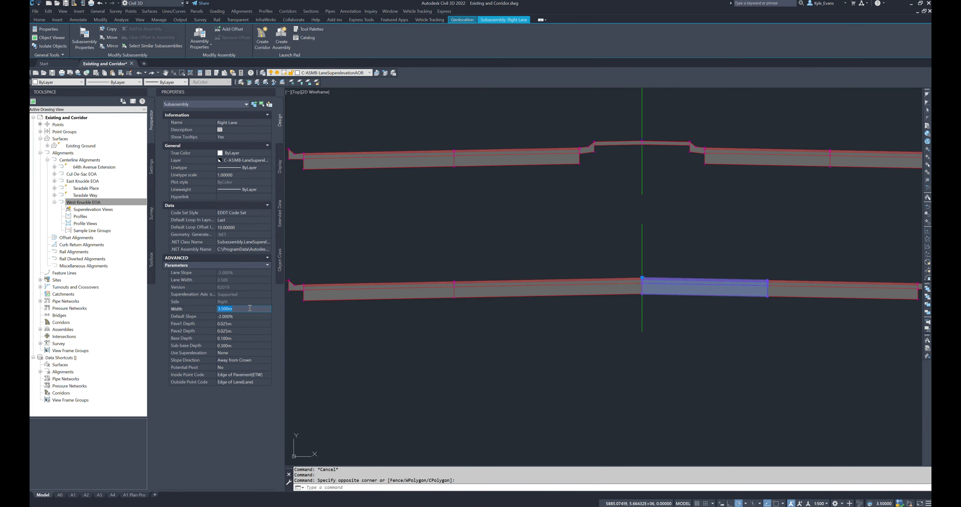
text(5.25)
key(Tab)
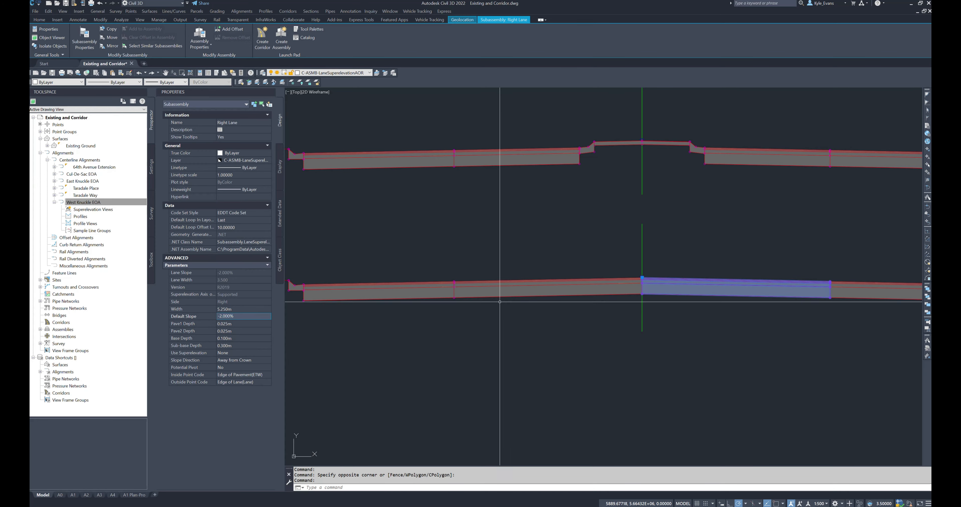
scroll(503, 314, down, 3)
key(Escape)
Step: Measure the lower assembly's road width between the outer lane edges at the left and right gutters
text(dist)
key(Return)
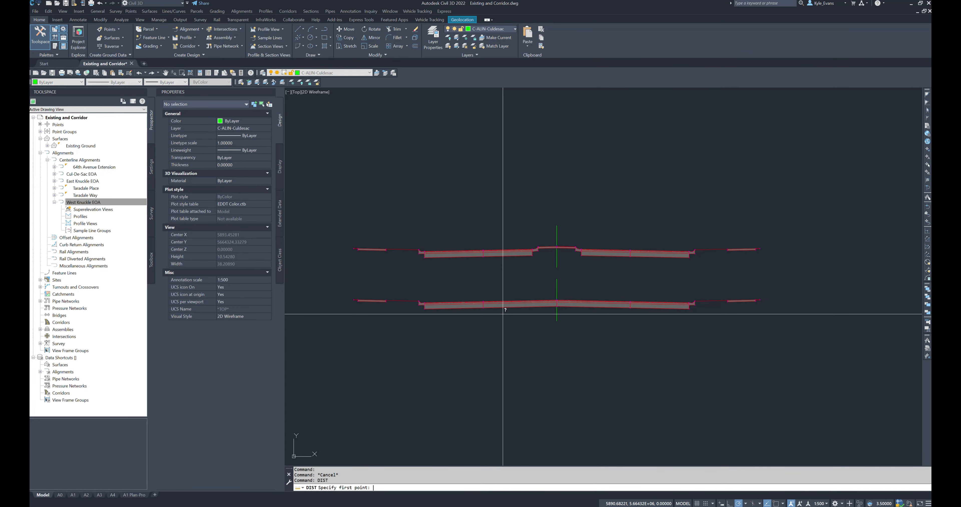
scroll(455, 300, up, 4)
shift+right_click(447, 302)
click(459, 342)
click(404, 309)
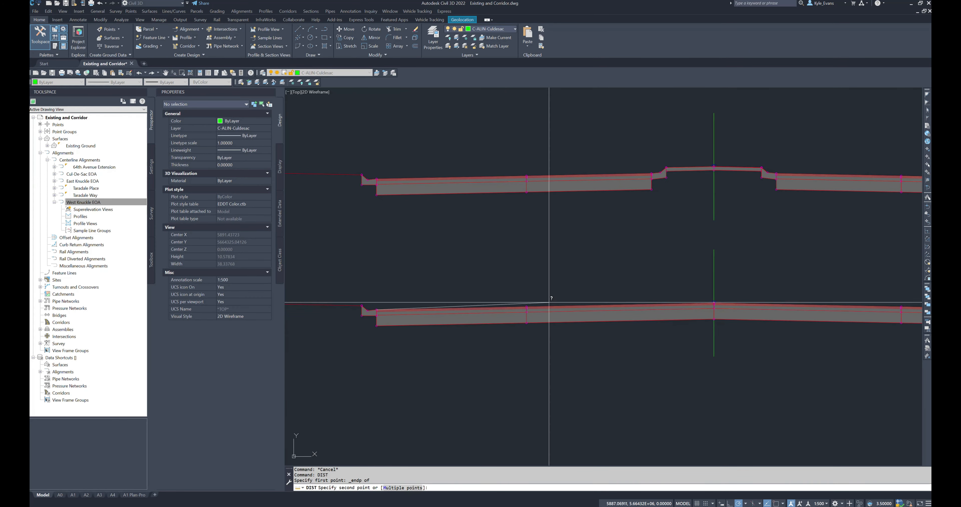
middle_drag(739, 327, 473, 324)
shift+right_click(761, 313)
click(774, 352)
click(763, 310)
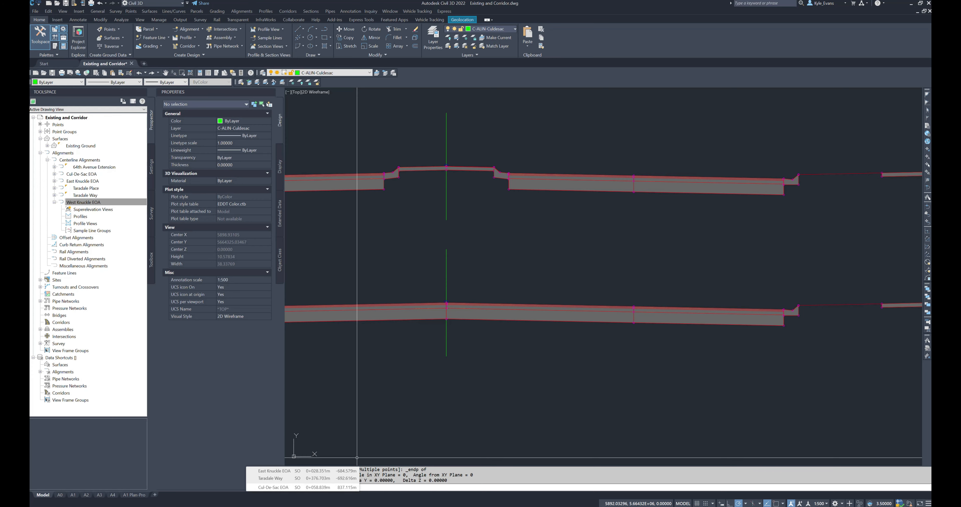
scroll(528, 306, down, 4)
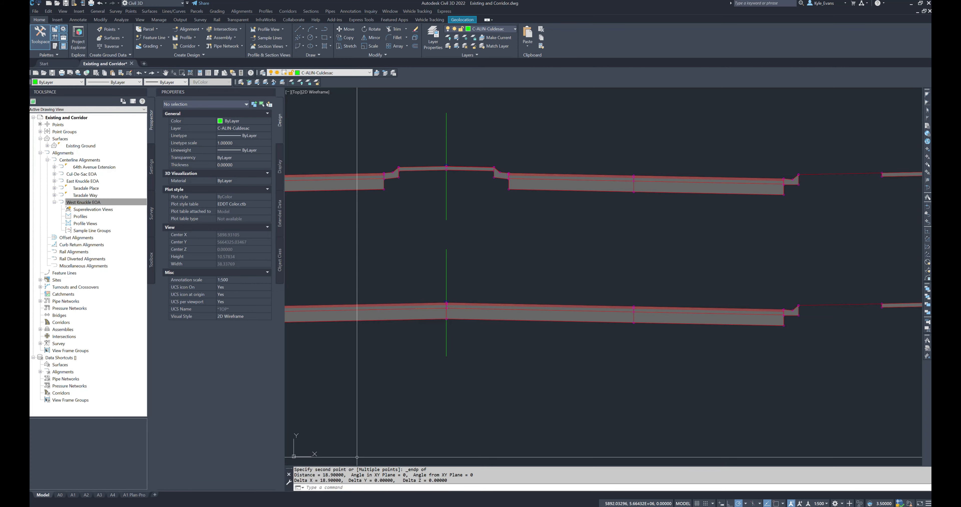
Step: Inspect the lower assembly's two inner lanes and check the name in the assembly's properties
click(534, 328)
click(512, 278)
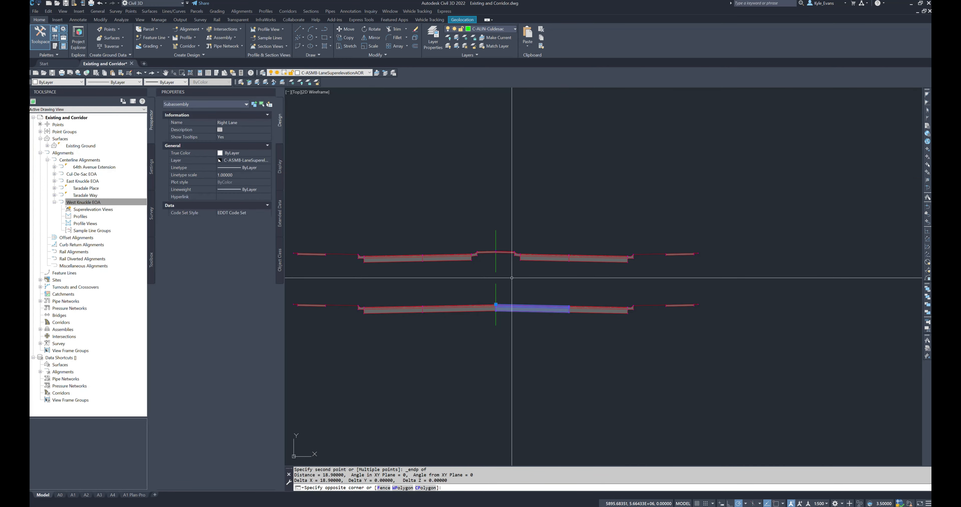
click(462, 335)
click(449, 301)
middle_drag(420, 404, 479, 422)
key(Escape)
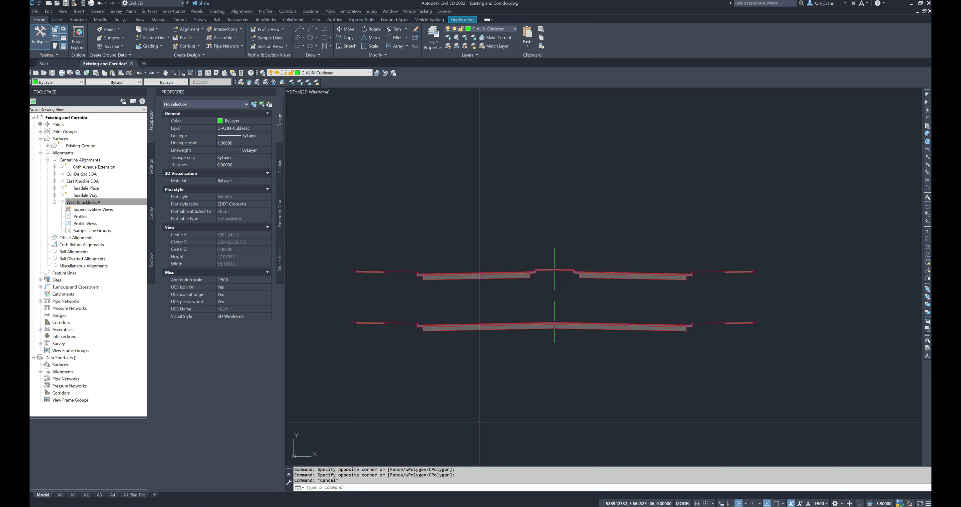
middle_drag(579, 360, 591, 317)
click(578, 310)
click(565, 291)
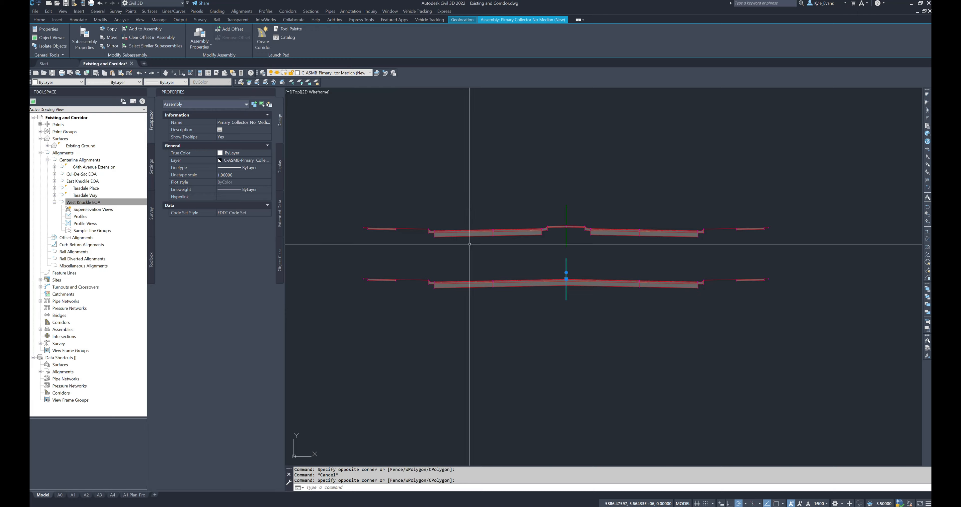
Step: Examine the plan view for where the road's medians break at the side-road intersection
scroll(564, 261, down, 10)
mouse_move(600, 357)
middle_down()
mouse_move(655, 277)
mouse_move(671, 276)
middle_up()
middle_drag(574, 382, 674, 258)
key(Escape)
middle_drag(582, 414, 709, 285)
middle_drag(489, 395, 720, 238)
middle_drag(543, 268, 681, 276)
scroll(476, 250, up, 3)
middle_drag(476, 250, 547, 263)
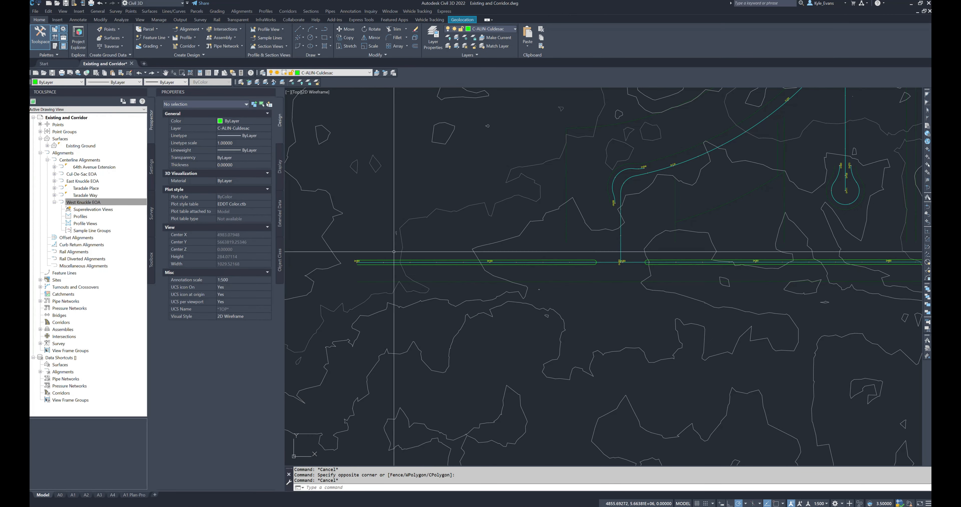
click(346, 209)
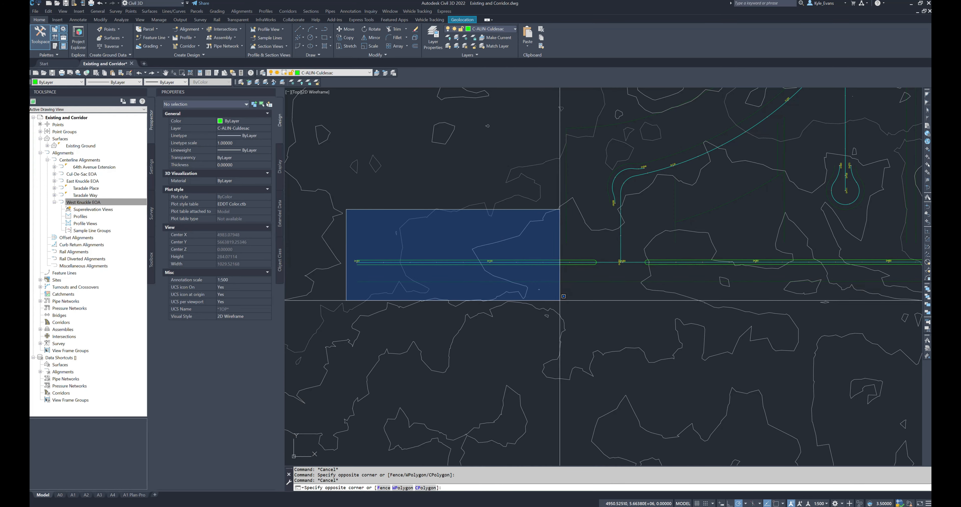
key(Escape)
scroll(560, 294, up, 3)
mouse_move(560, 295)
mouse_down()
mouse_move(597, 220)
mouse_move(550, 295)
mouse_move(584, 287)
mouse_move(599, 240)
mouse_up()
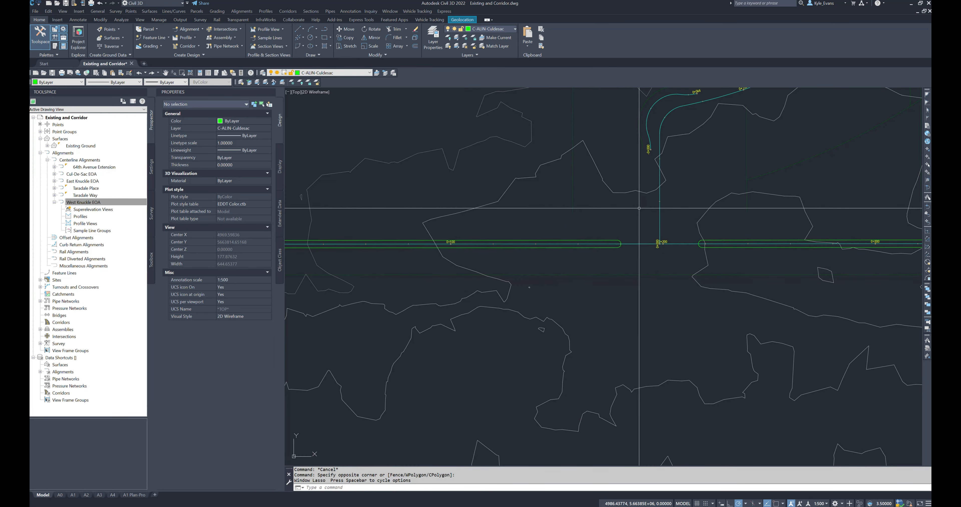
click(676, 140)
scroll(851, 315, down, 2)
scroll(490, 312, down, 4)
scroll(701, 229, up, 2)
middle_drag(587, 265, 671, 265)
scroll(525, 183, up, 8)
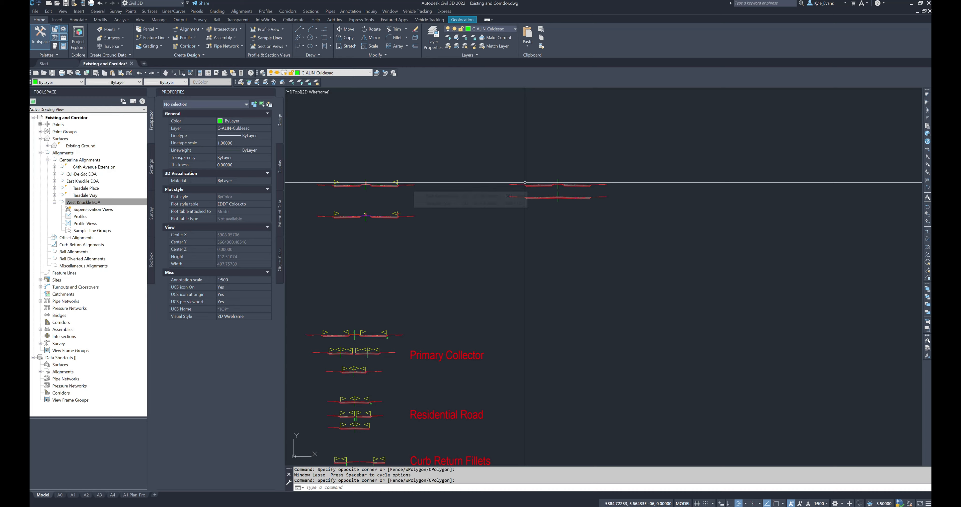
Step: Copy the no-median assembly to the empty space below it, offset towards the left
scroll(557, 196, up, 6)
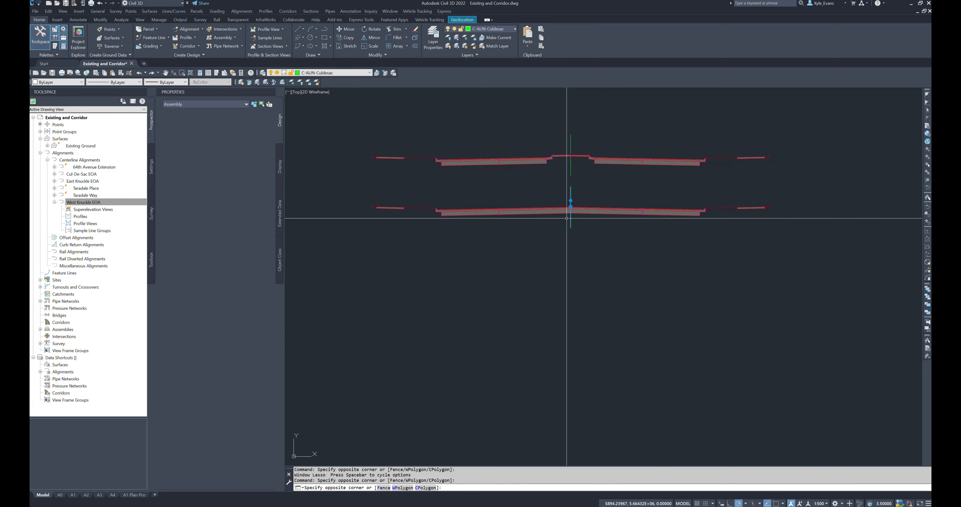
click(659, 247)
text(cp)
key(Return)
middle_drag(631, 244, 682, 201)
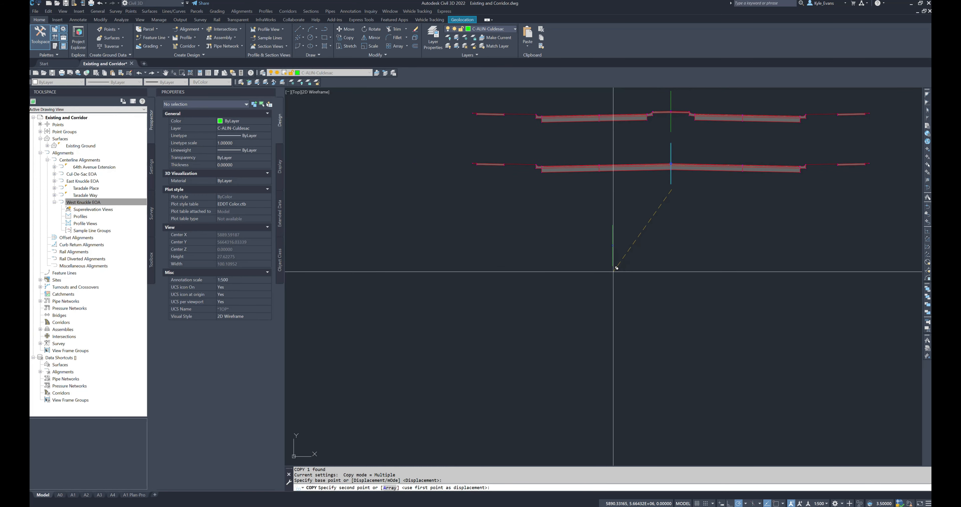
click(607, 263)
key(Escape)
Step: Erase the right bike lane, curb and gutter, and sidewalk from the copied assembly
click(807, 268)
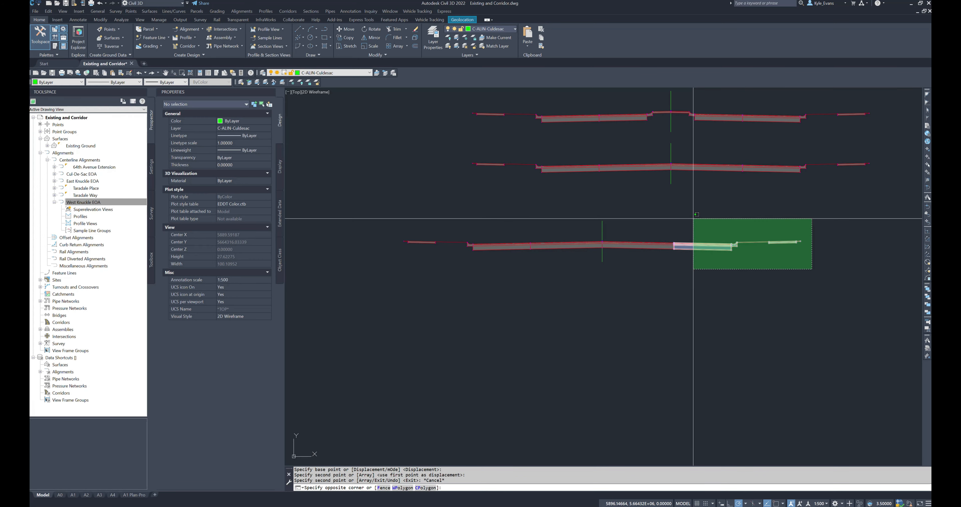
click(693, 215)
key(Delete)
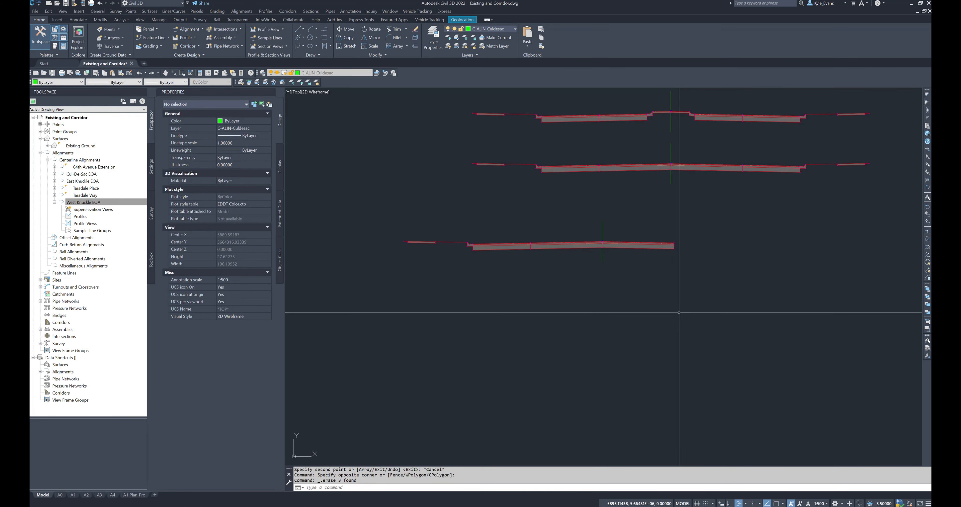
Step: Rename the copied assembly as "Pimary Collector No Median Curb Gutter on Left (New)"
middle_drag(738, 309, 647, 323)
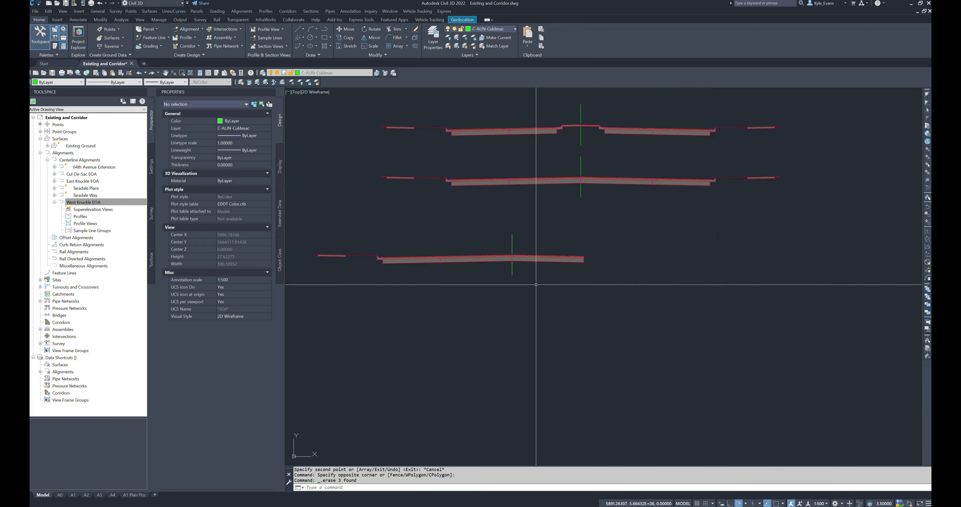
click(512, 269)
click(508, 263)
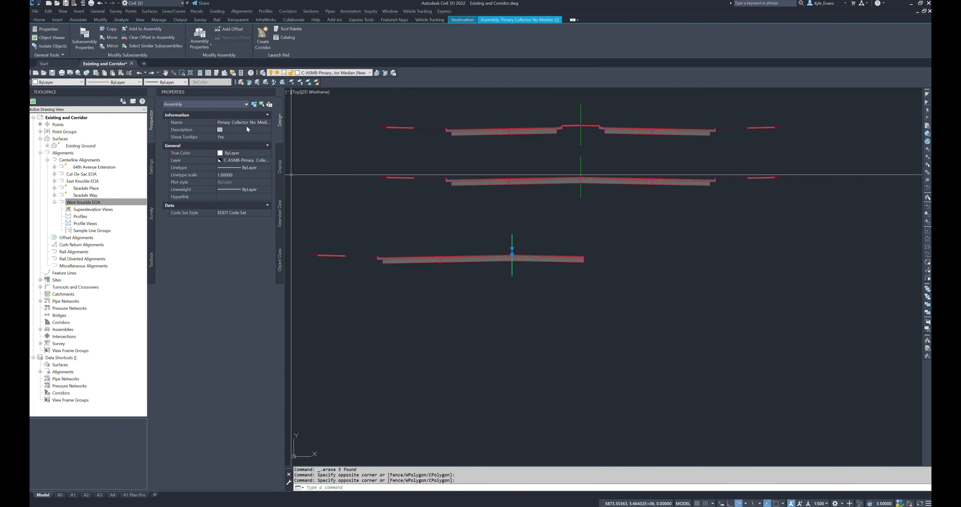
right_click(465, 257)
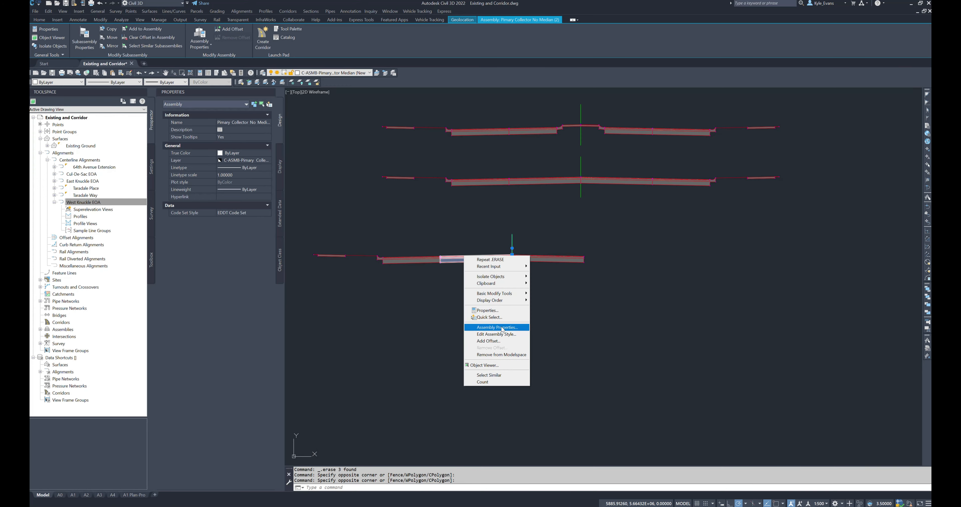
click(487, 311)
right_click(530, 285)
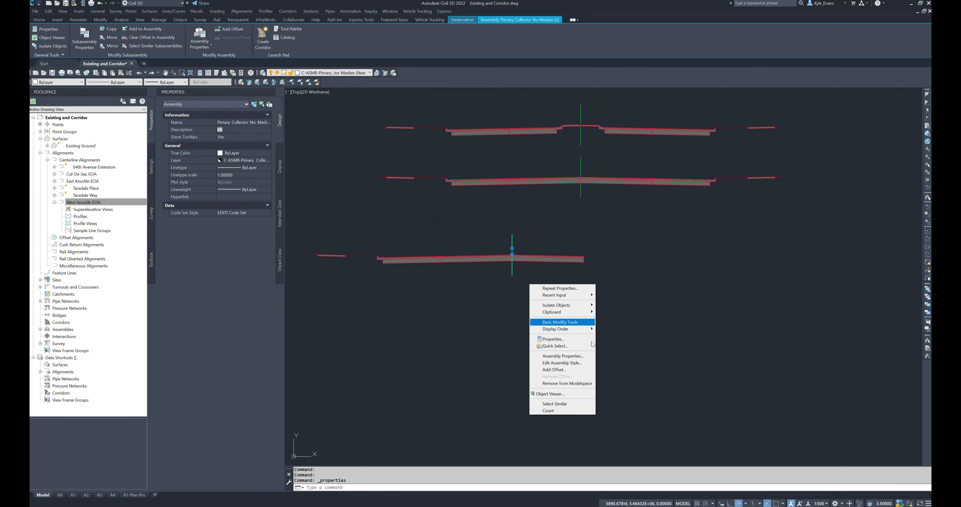
click(558, 357)
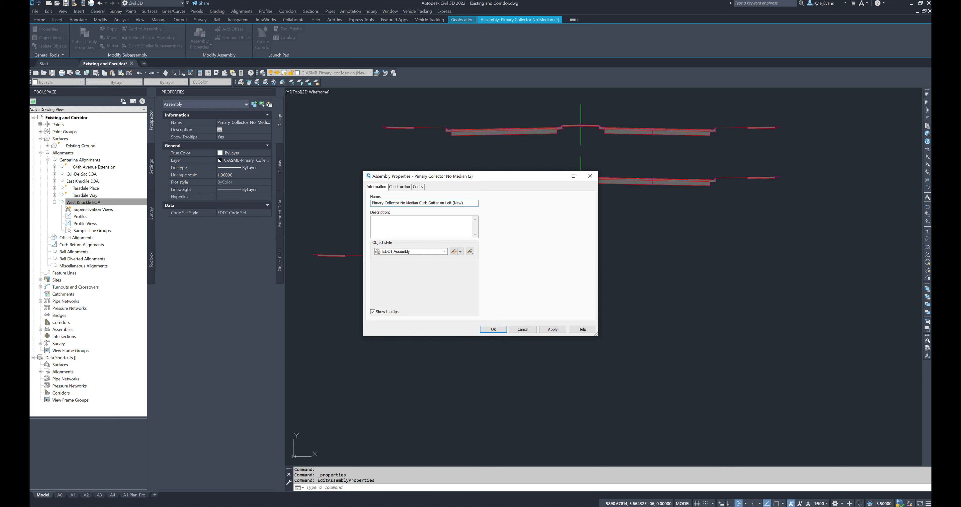
click(493, 330)
key(Escape)
Step: Copy the full no-median assembly again, placing the copy to the right of the left-curb version
click(582, 181)
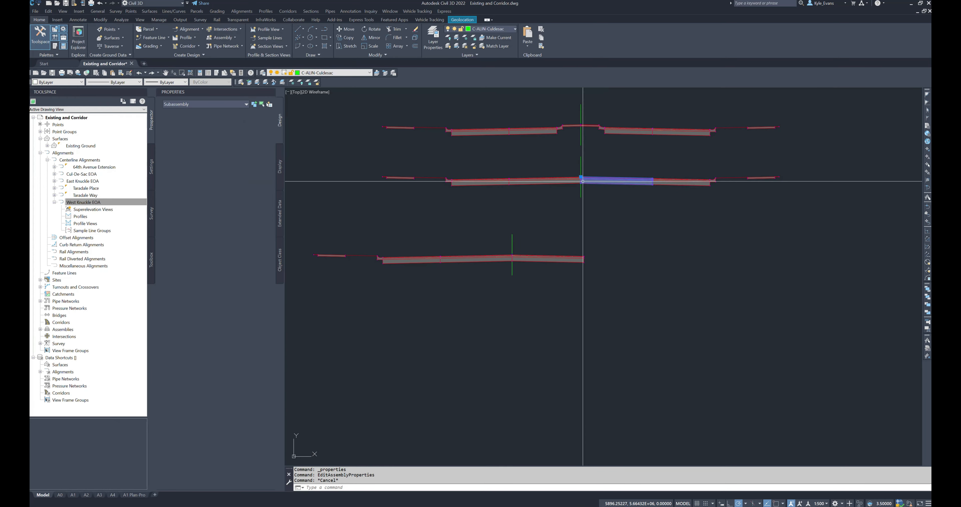
key(Escape)
click(590, 193)
click(553, 208)
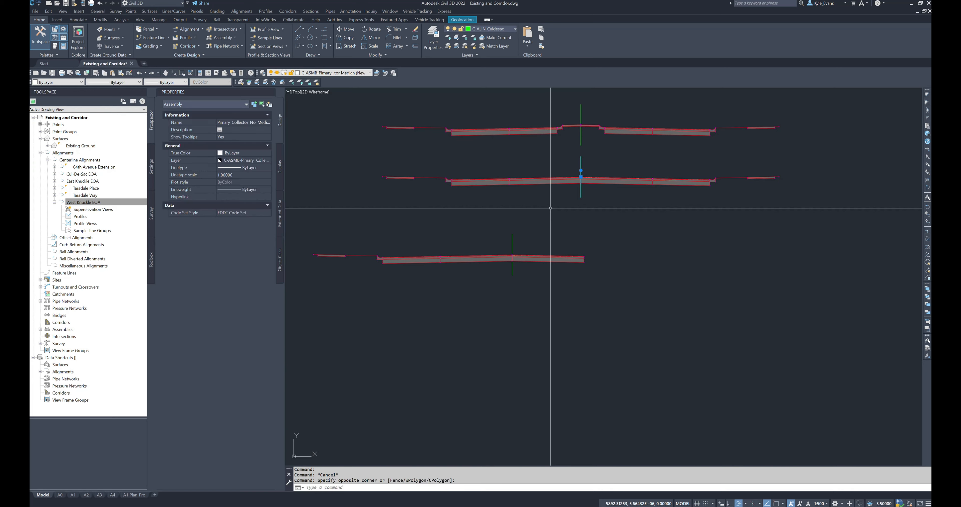
text(cond p)
key(Return)
click(587, 205)
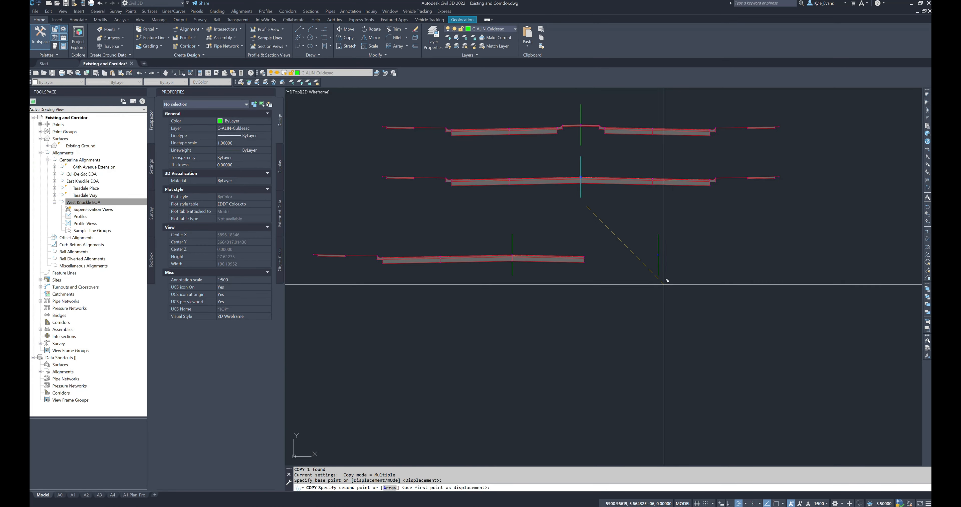
click(687, 288)
key(Escape)
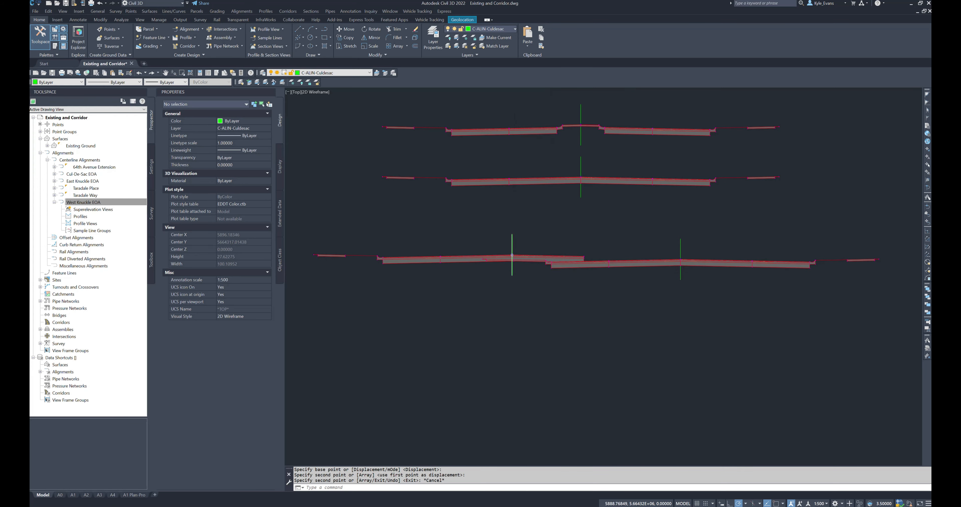
Step: Erase the left sidewalk, curb and gutter, and bike lane from the second copied assembly
scroll(494, 266, up, 5)
click(497, 265)
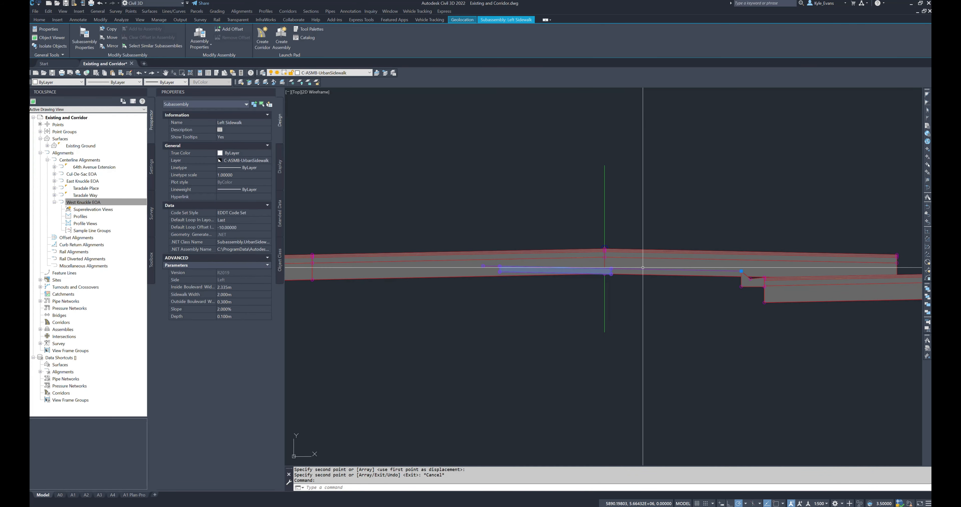
key(Delete)
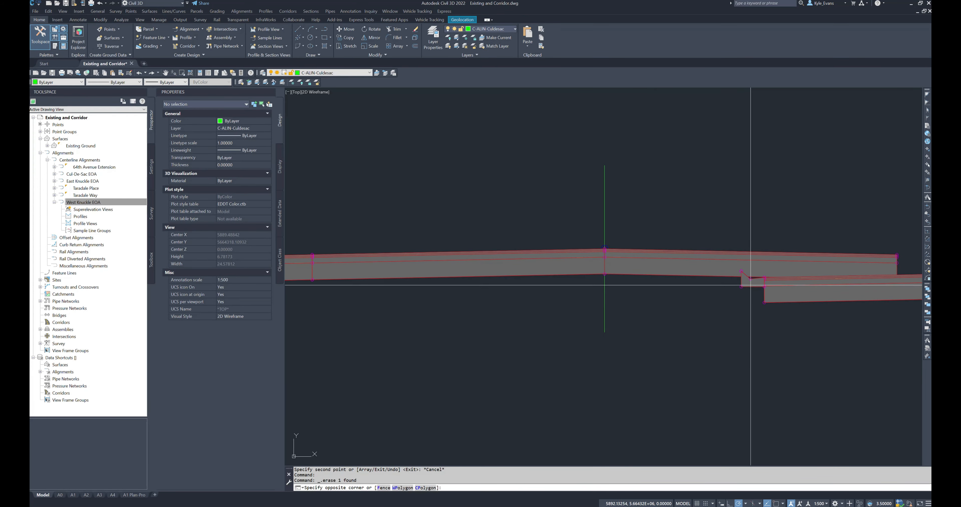
scroll(756, 347, down, 2)
click(751, 306)
click(702, 341)
middle_drag(865, 320, 598, 315)
key(Delete)
mouse_move(608, 317)
mouse_down()
mouse_move(598, 301)
mouse_move(599, 324)
mouse_up()
key(Delete)
middle_drag(596, 341, 678, 304)
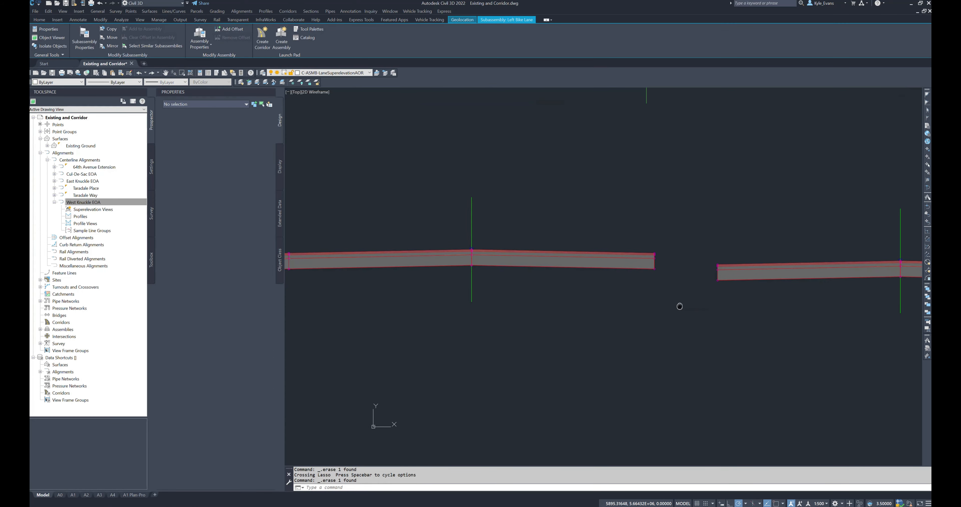
Step: Select the baselines of the two one-sided assemblies and check the left-curb assembly's name
scroll(701, 281, down, 4)
click(784, 259)
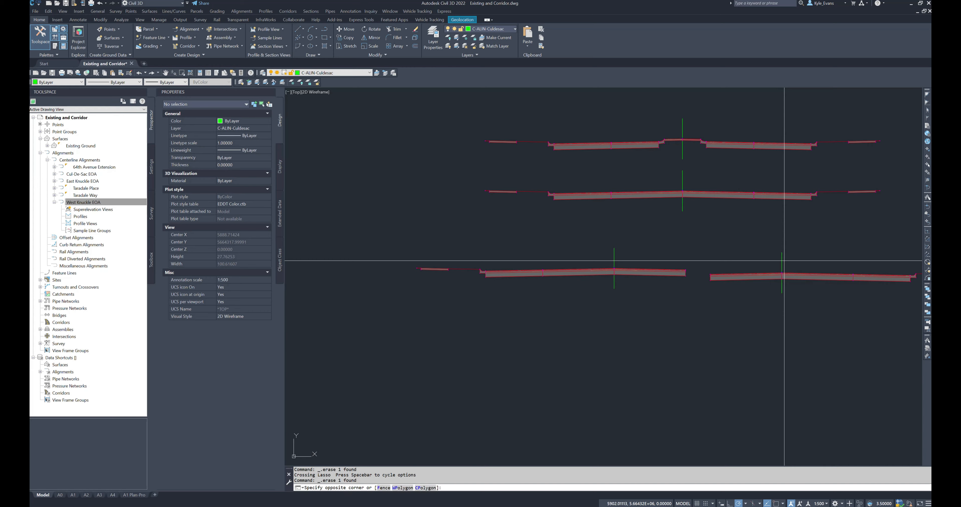
click(776, 262)
click(781, 271)
click(782, 272)
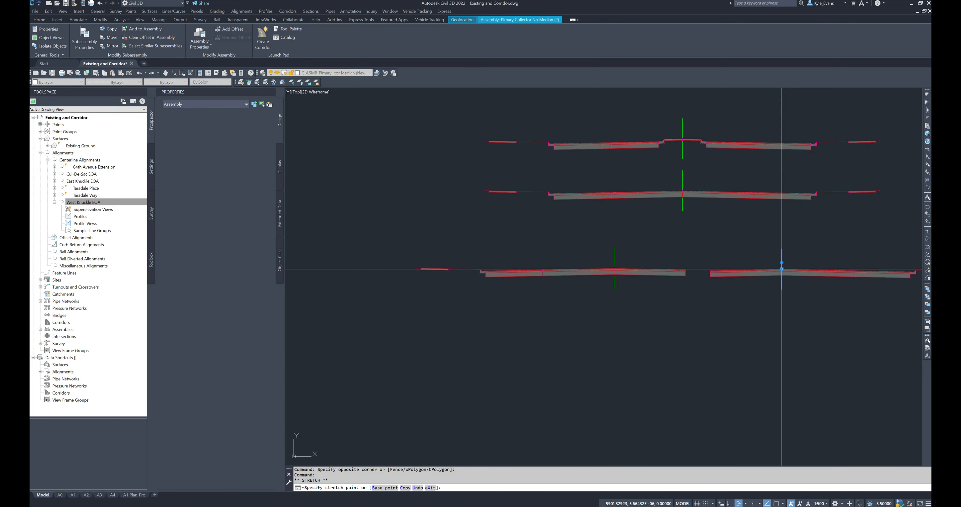
key(Escape)
click(614, 268)
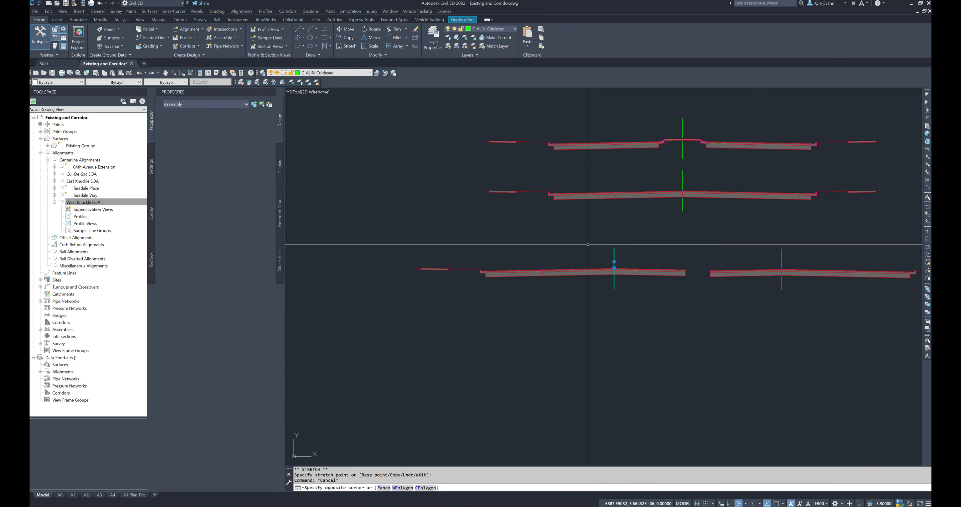
click(571, 227)
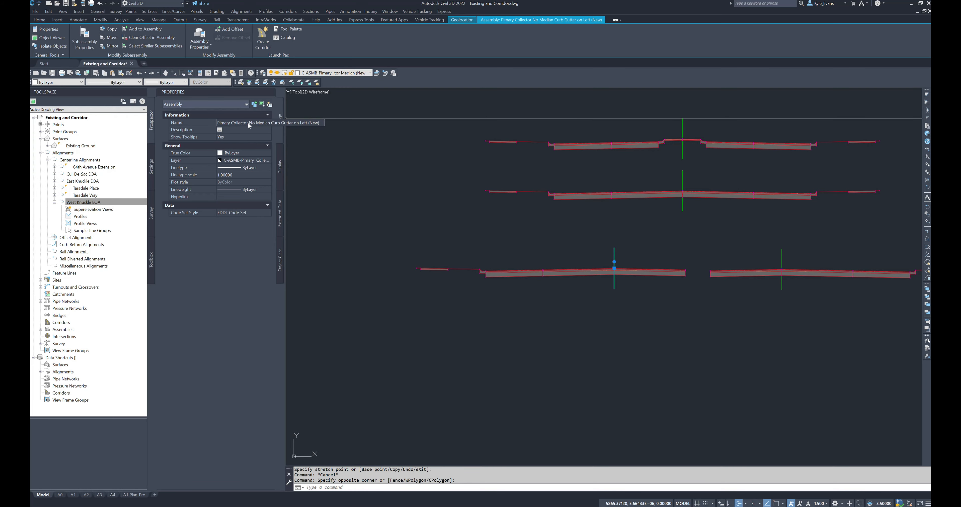
key(Escape)
Step: Rename the right-curb assembly as "Pimary Collector No Median Curb and Gutter on Right (New)"
mouse_move(747, 258)
middle_down()
mouse_move(652, 245)
mouse_move(549, 252)
middle_up()
click(594, 240)
click(578, 252)
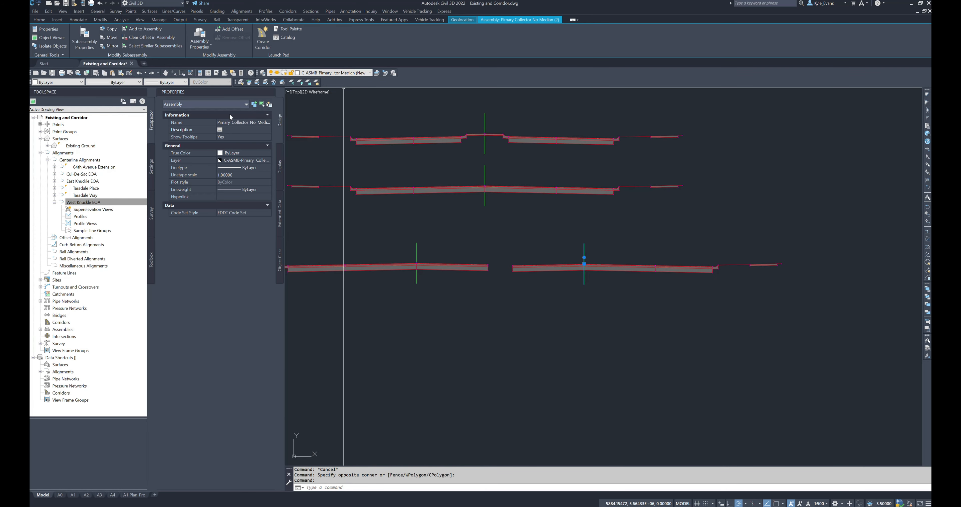
middle_drag(597, 357, 629, 353)
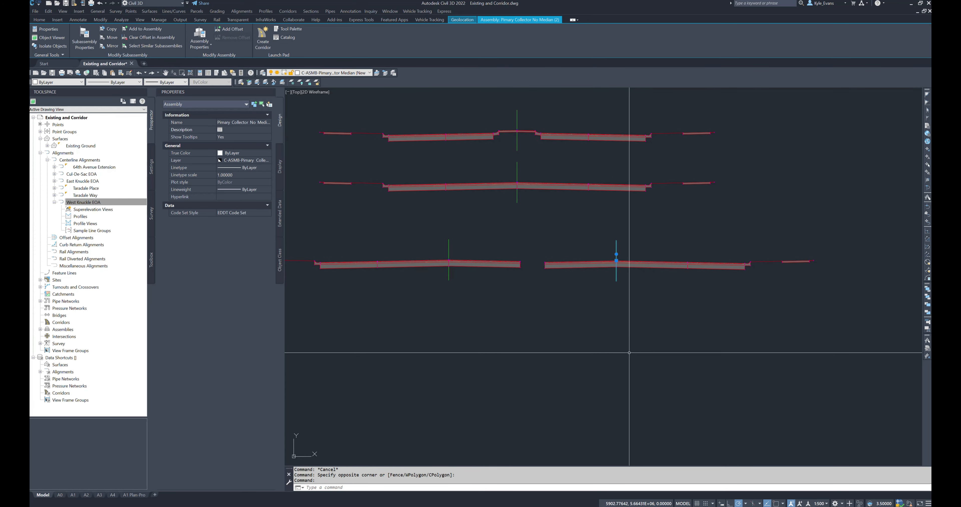
key(Escape)
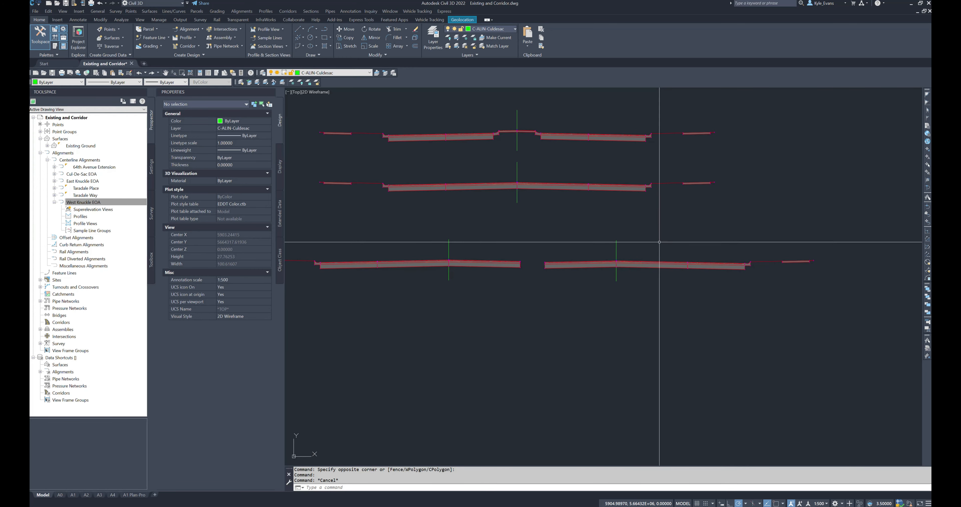
click(615, 251)
right_click(593, 255)
click(626, 327)
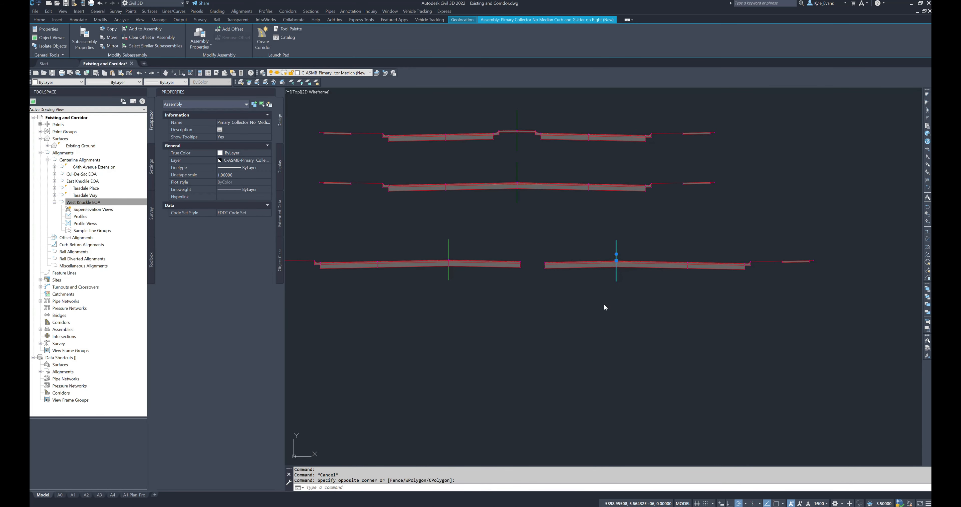
Step: Review the right-curb assembly's properties and clear the selection
click(590, 176)
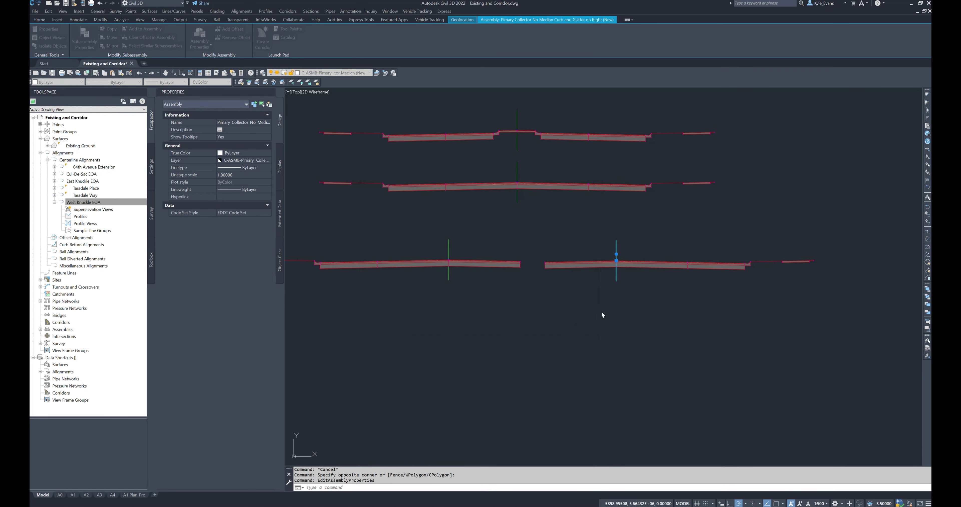
scroll(611, 365, down, 3)
key(Escape)
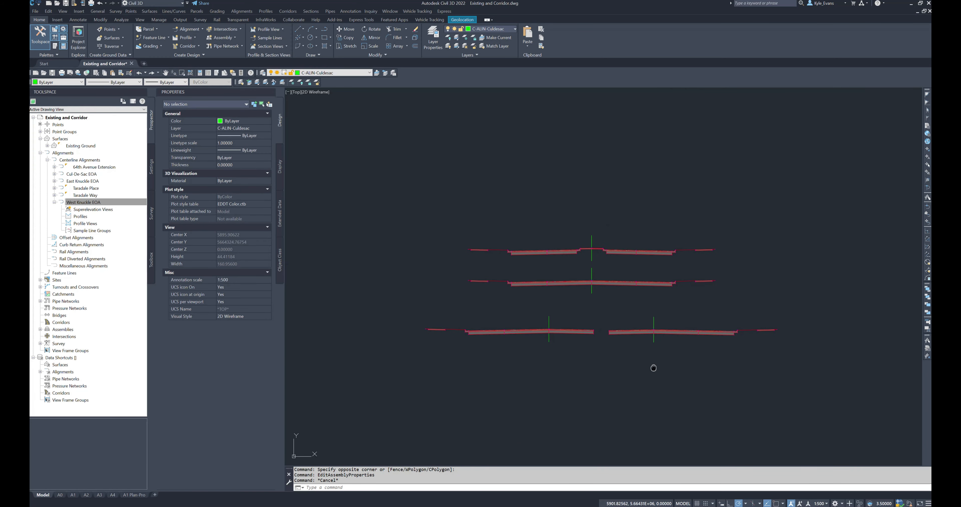
middle_drag(654, 368, 604, 341)
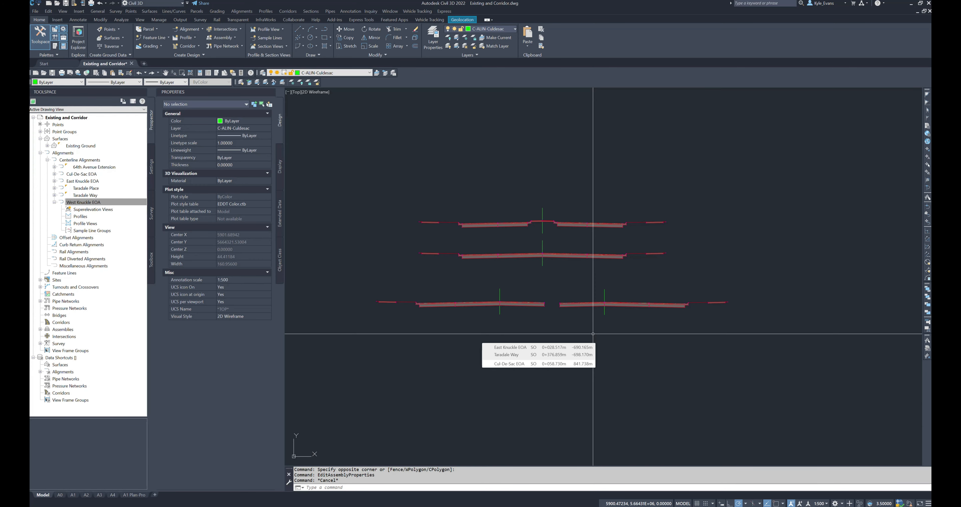
Step: Select the baselines of the median assembly and the full no-median assembly in turn to check their names
click(544, 229)
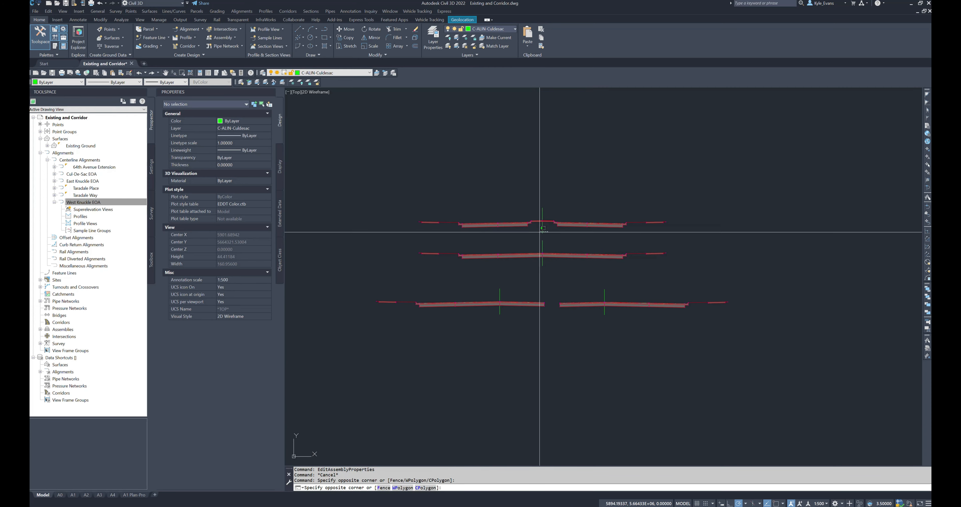
click(552, 246)
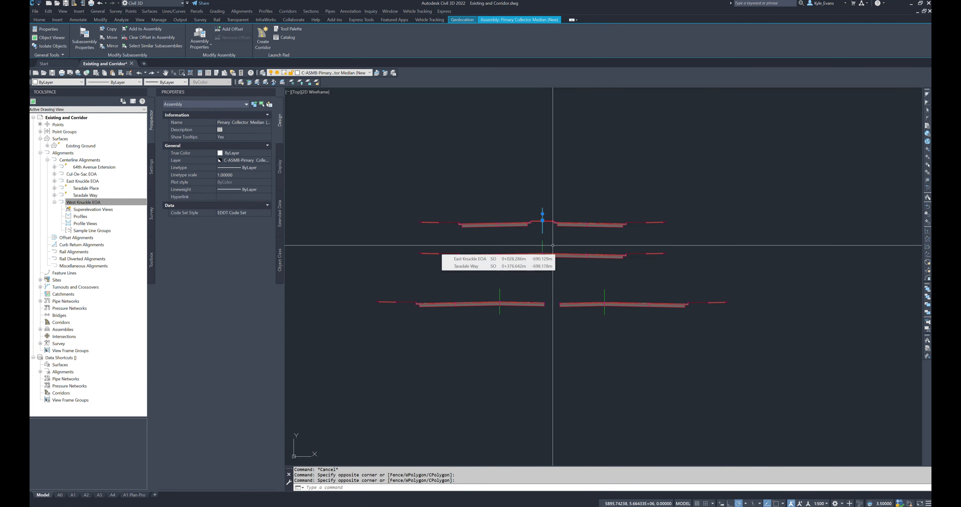
middle_drag(558, 274, 558, 250)
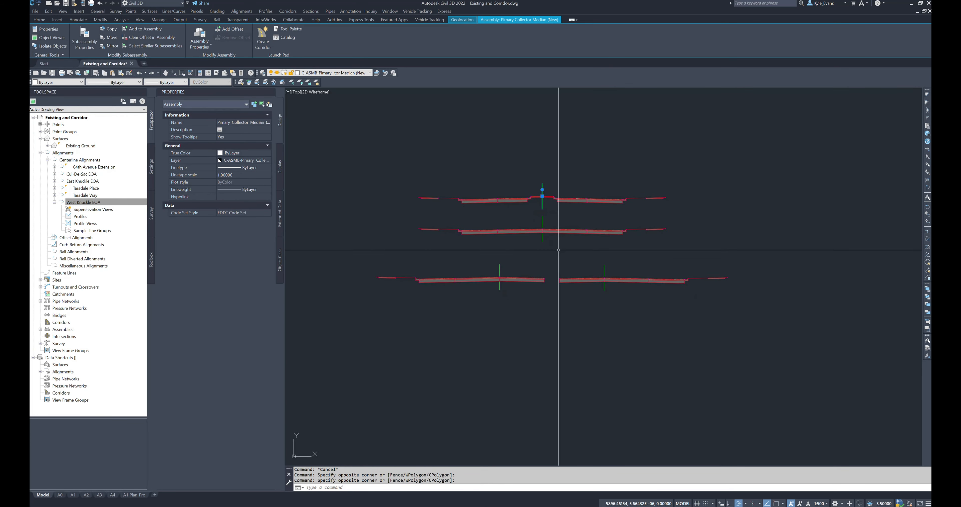
key(Escape)
click(544, 240)
click(540, 238)
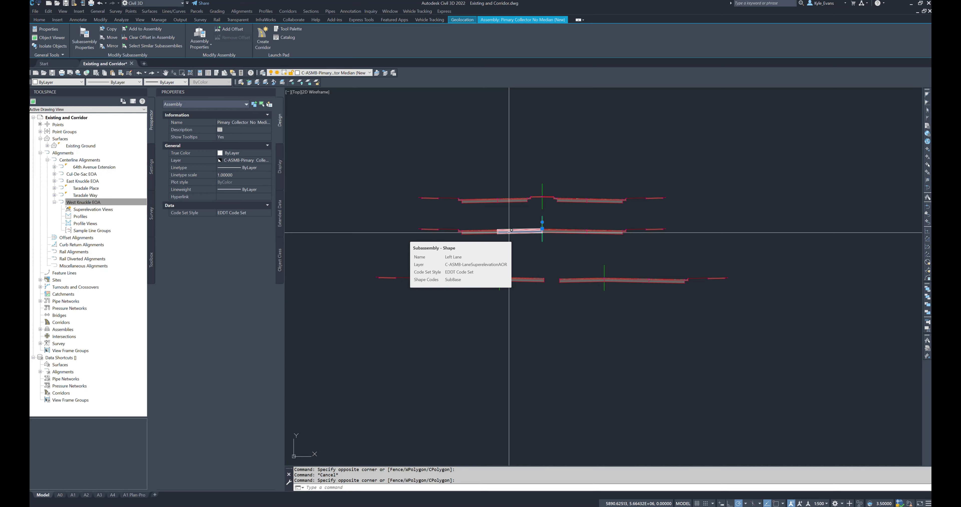
key(Escape)
Step: Select the baselines of the left-curb and right-curb assemblies in turn to check their names
scroll(522, 253, up, 5)
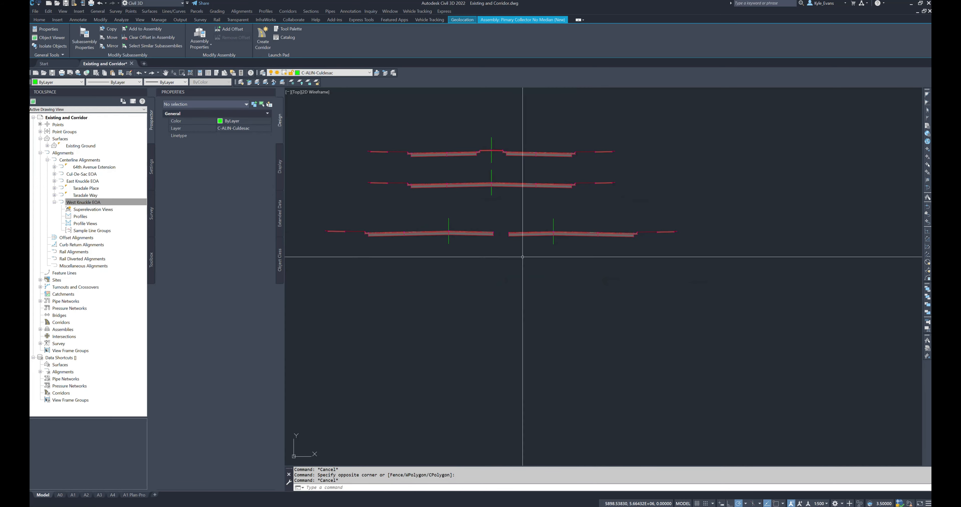
click(467, 244)
click(422, 229)
click(774, 255)
click(686, 229)
key(Escape)
scroll(558, 325, down, 5)
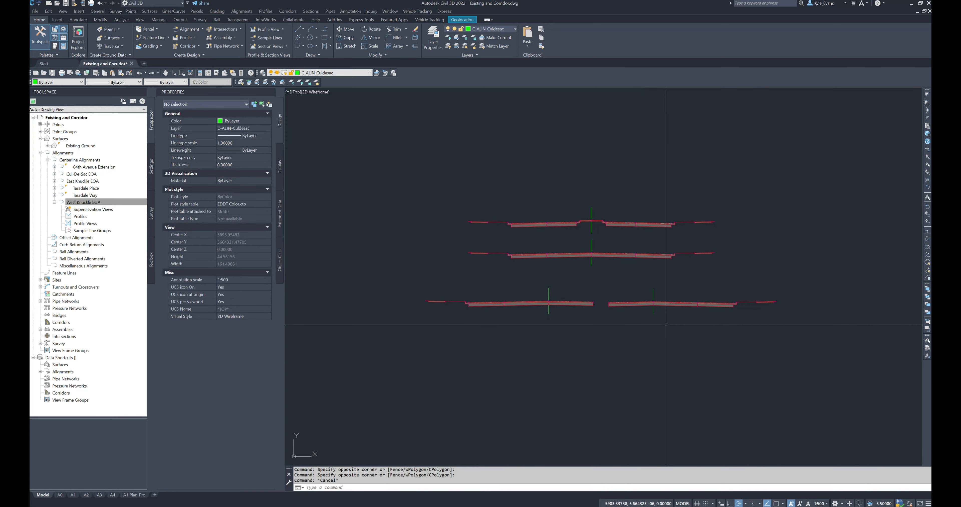
Step: Select the left-curb assembly's baseline again and examine its name and layout beside the other assemblies
scroll(553, 321, up, 5)
click(564, 308)
click(537, 297)
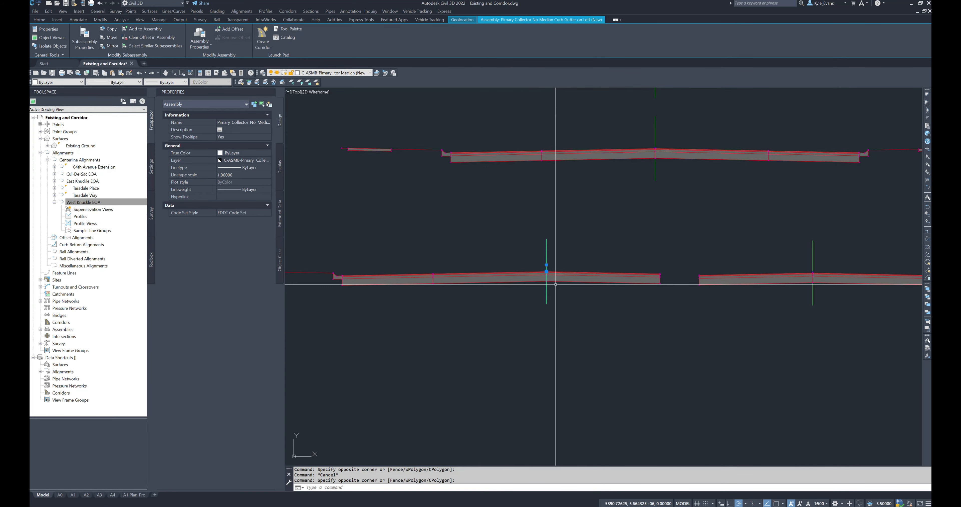
scroll(523, 328, down, 4)
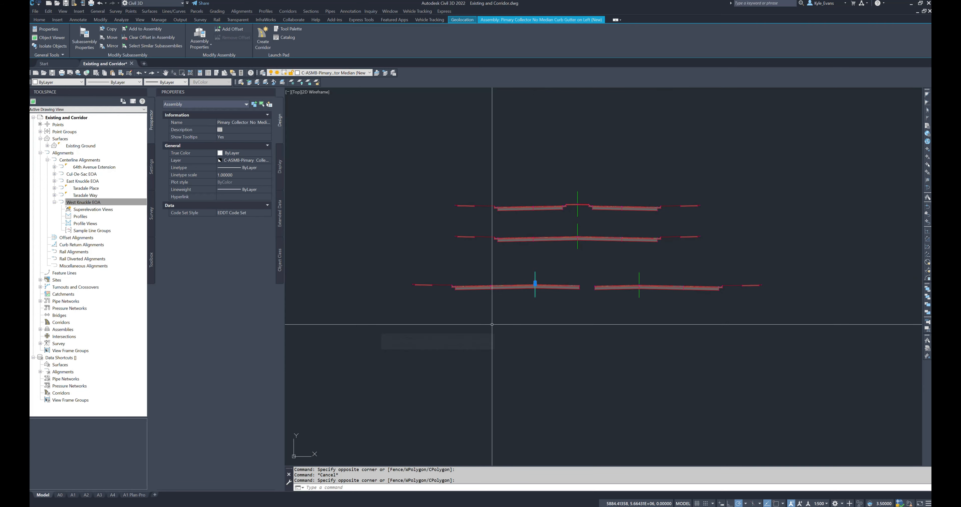
scroll(528, 316, up, 3)
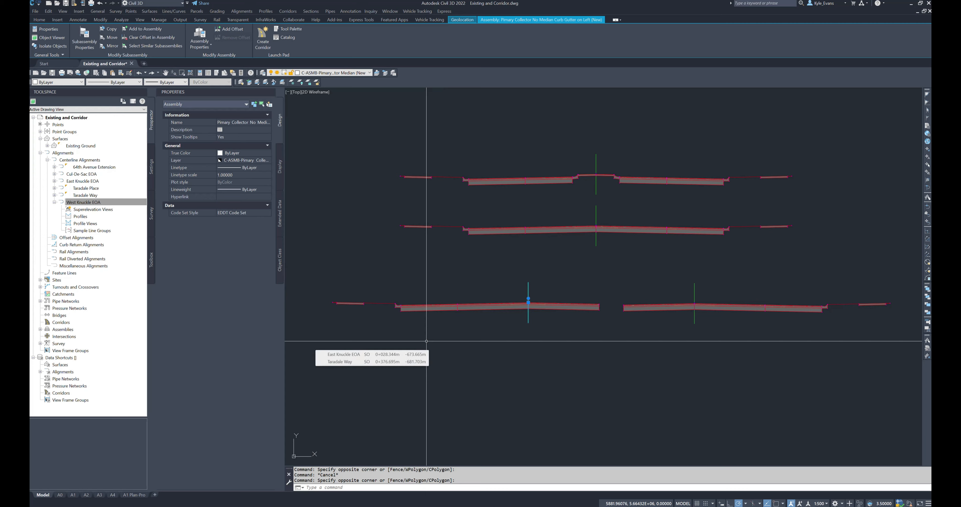
middle_drag(625, 326, 547, 328)
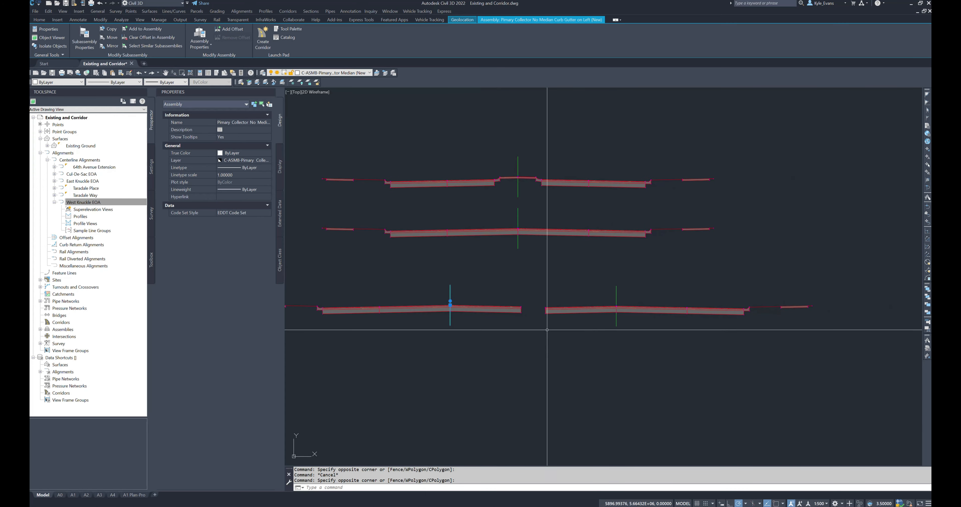
key(F1)
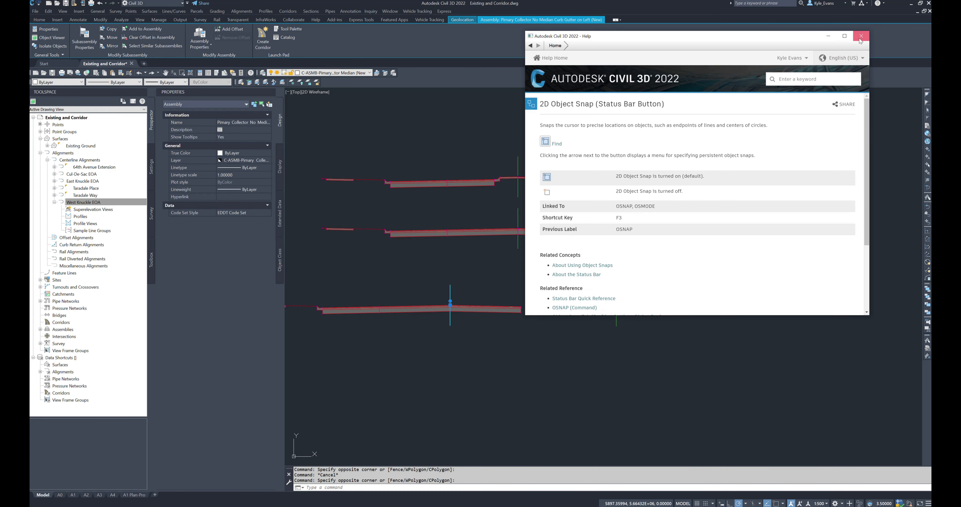
click(861, 36)
click(635, 280)
key(Escape)
key(Escape)
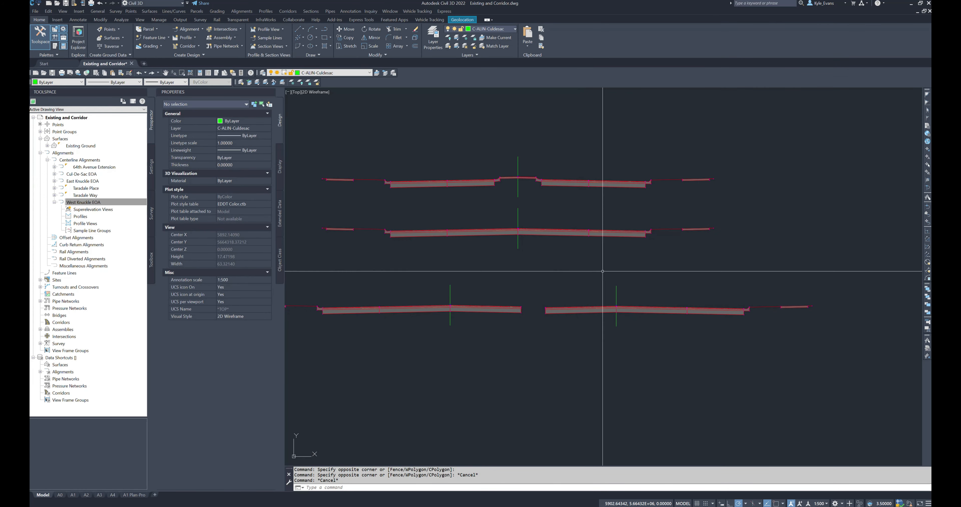
Step: Inspect the properties of the right-curb assembly's left lane and the full no-median assembly's right bike lane
click(594, 330)
click(563, 296)
click(543, 312)
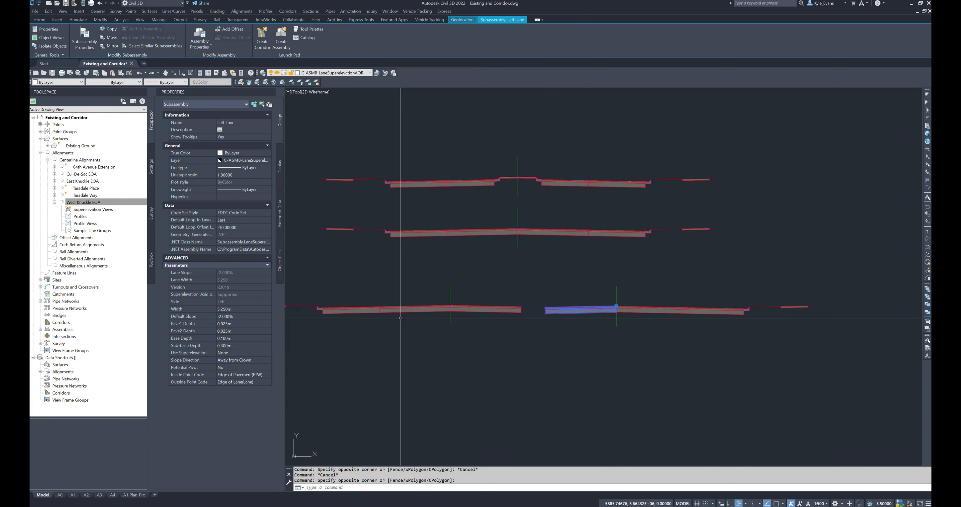
key(Escape)
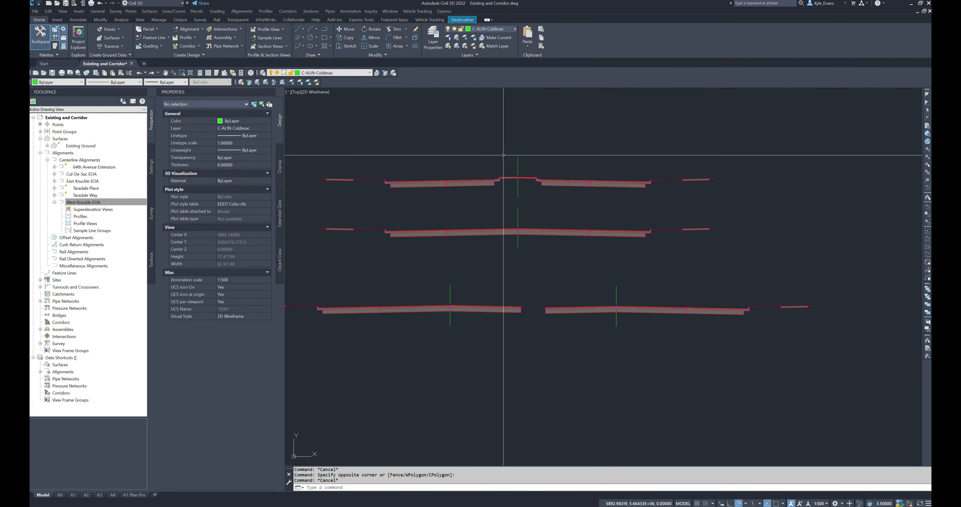
click(604, 234)
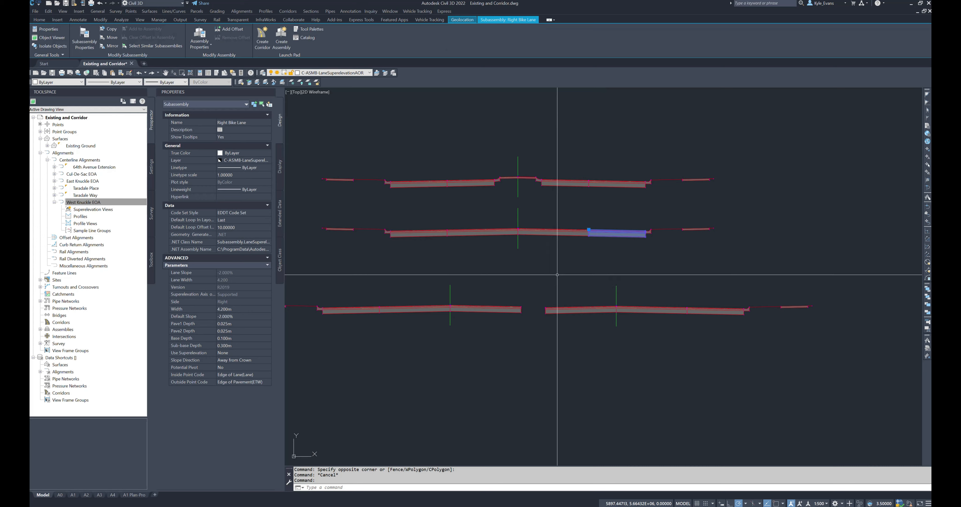
middle_drag(516, 307, 595, 270)
key(Escape)
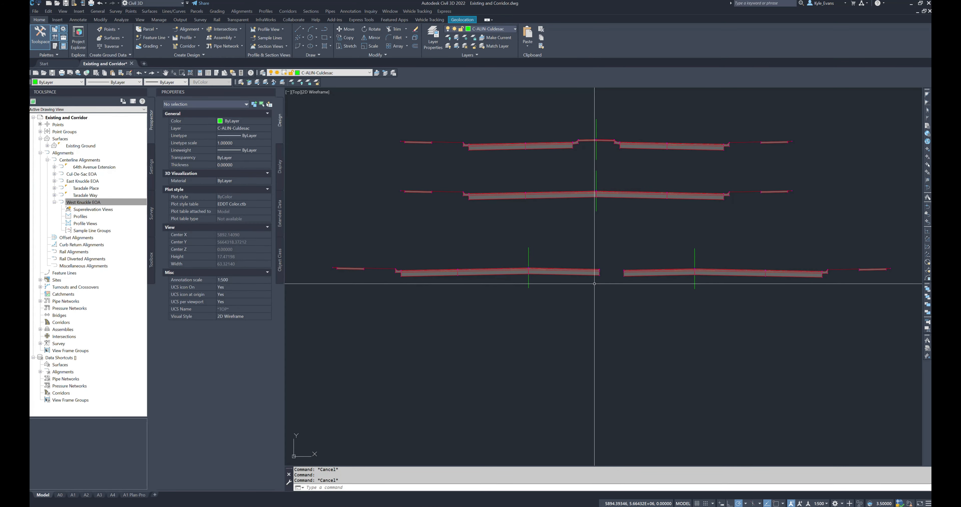
Step: Select the left-curb assembly's baseline, right lane, left lane and left bike lane one at a time to check their names
click(529, 278)
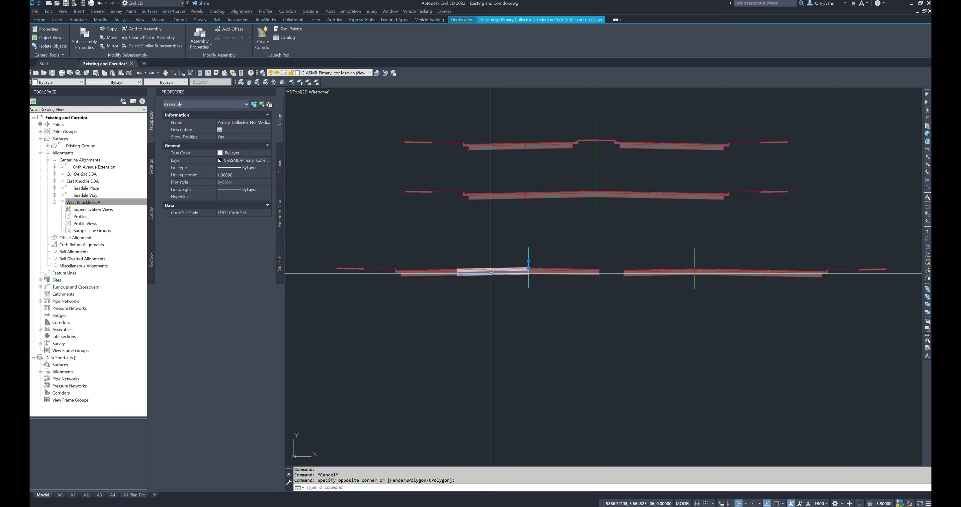
middle_drag(570, 299, 592, 290)
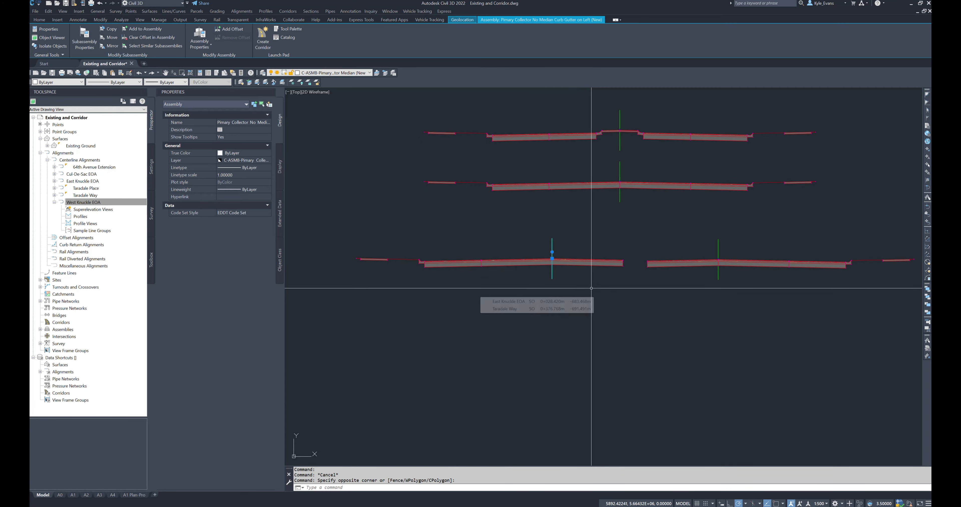
key(Escape)
click(601, 288)
click(589, 246)
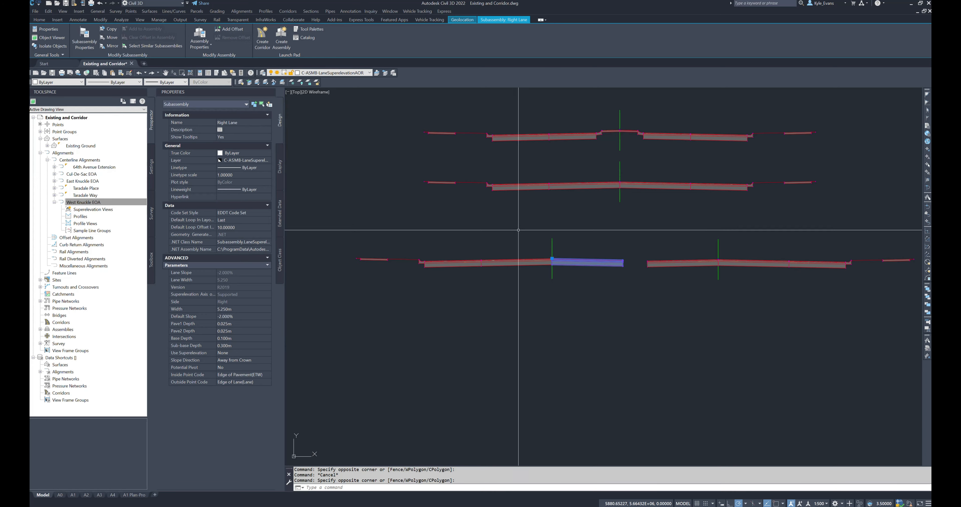
key(Escape)
click(508, 278)
click(498, 255)
key(Escape)
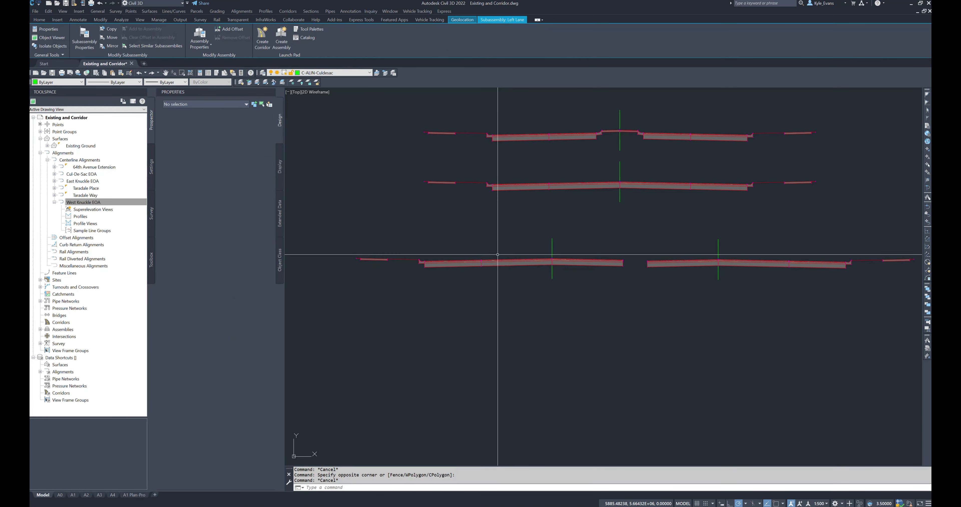
click(453, 278)
click(450, 243)
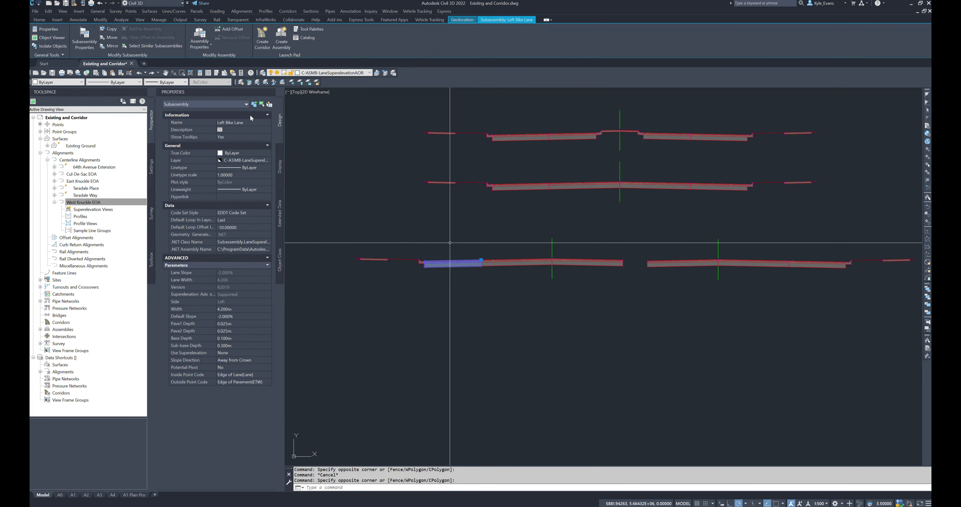
key(Escape)
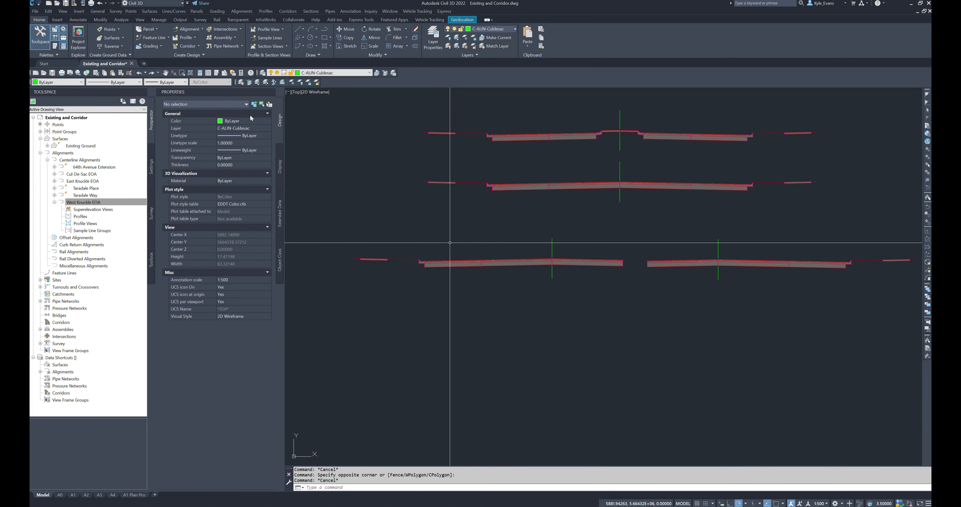
Step: Select the left bike lanes of the left-curb, full no-median and median assemblies together, and clear the selection
click(458, 263)
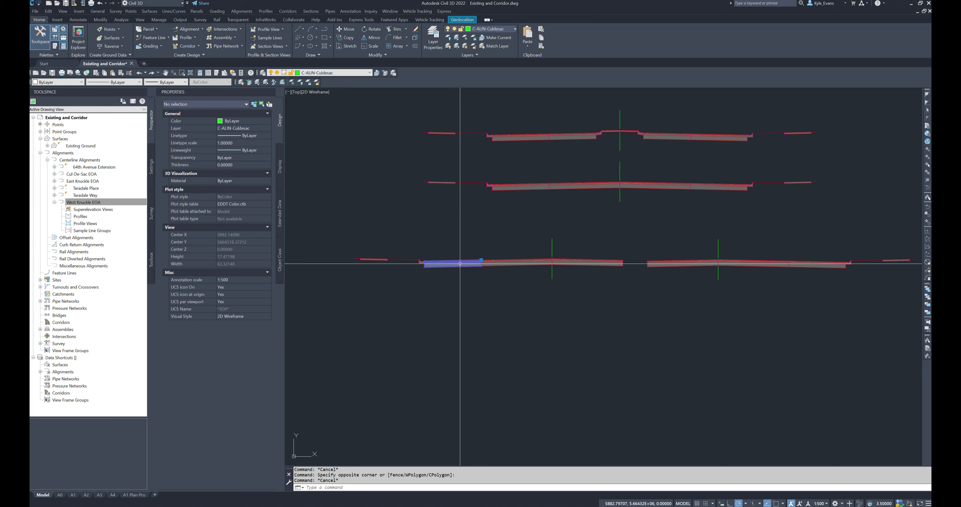
click(534, 192)
click(534, 133)
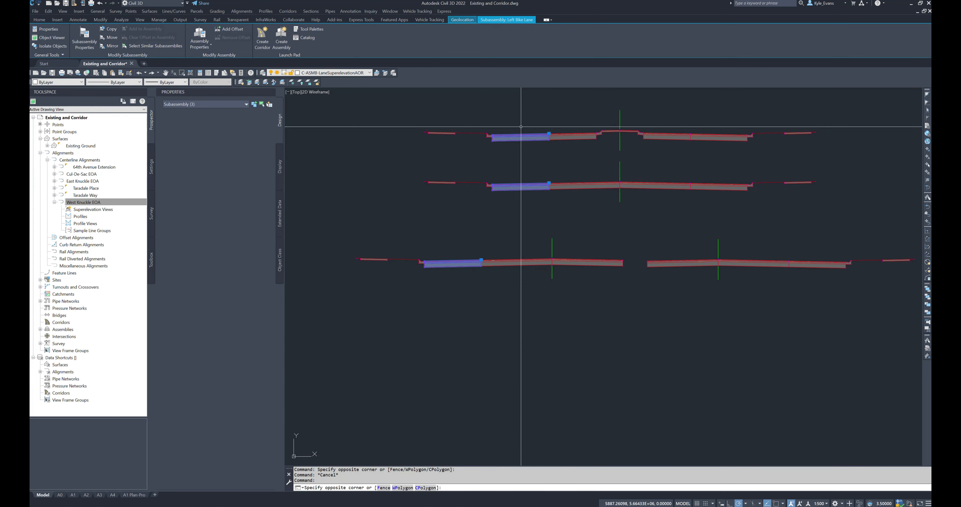
key(Escape)
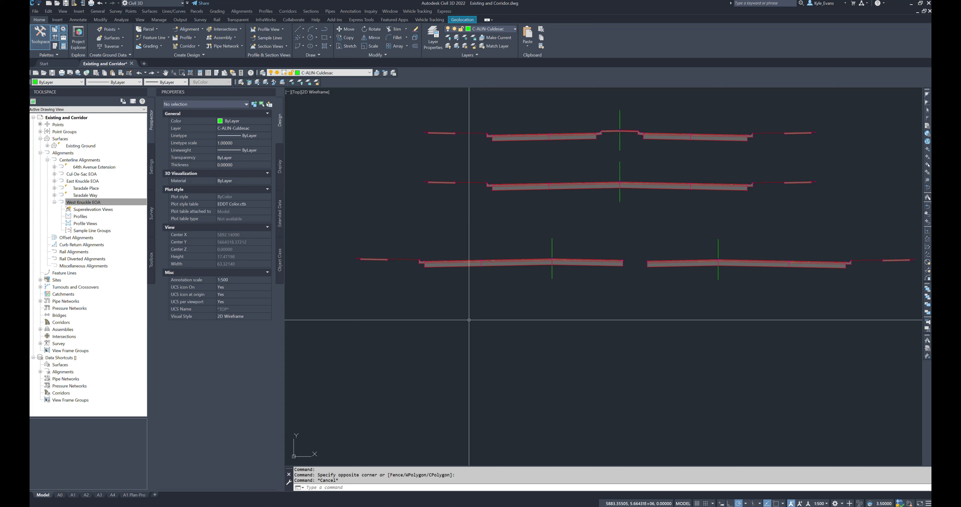
scroll(562, 225, down, 6)
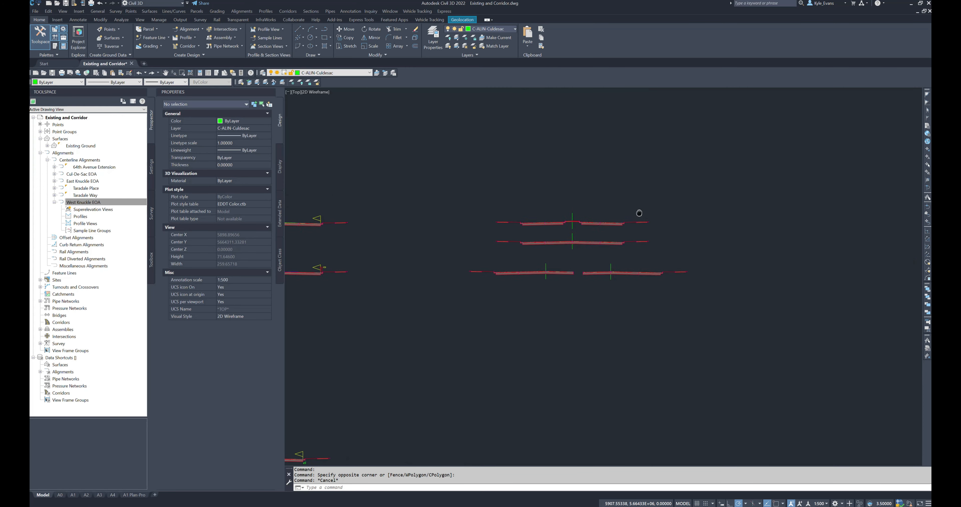
scroll(670, 229, up, 2)
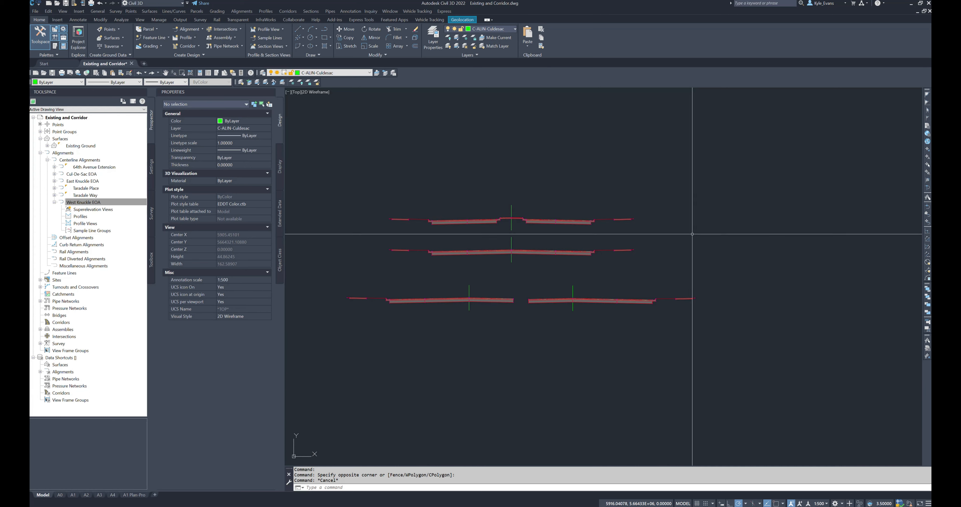
drag(665, 204, 675, 223)
click(693, 246)
click(721, 257)
click(778, 303)
click(793, 319)
mouse_move(796, 323)
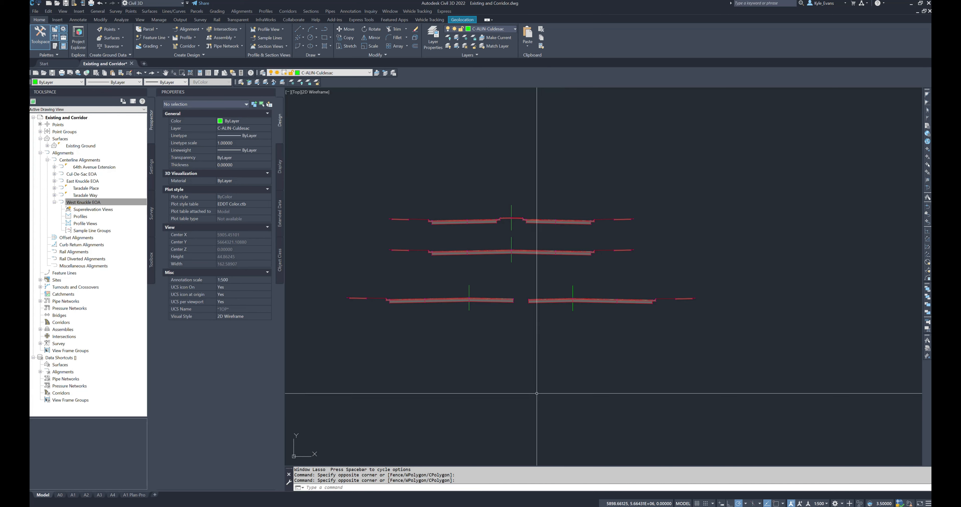
mouse_move(533, 237)
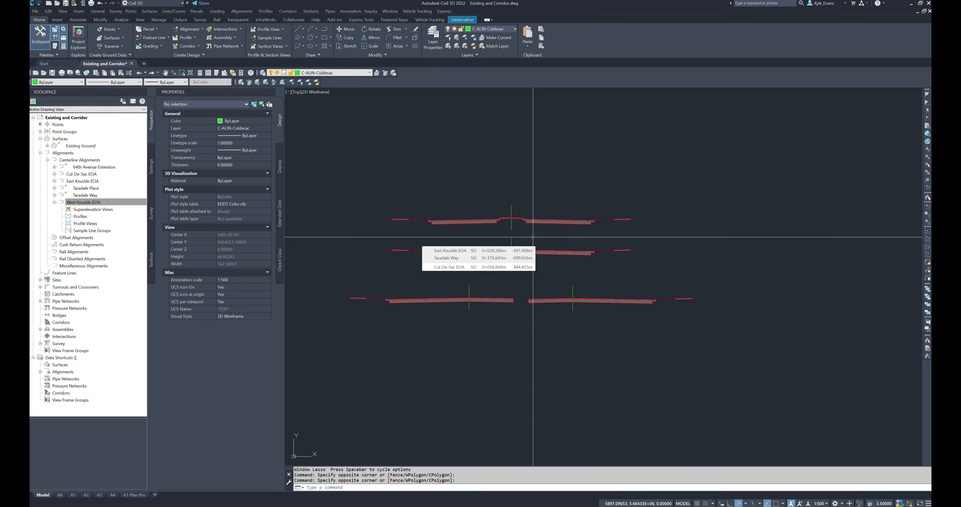
Step: Create an assembly named "Residential Street (New", choose its assembly type, and place its baseline below the existing assemblies
click(288, 12)
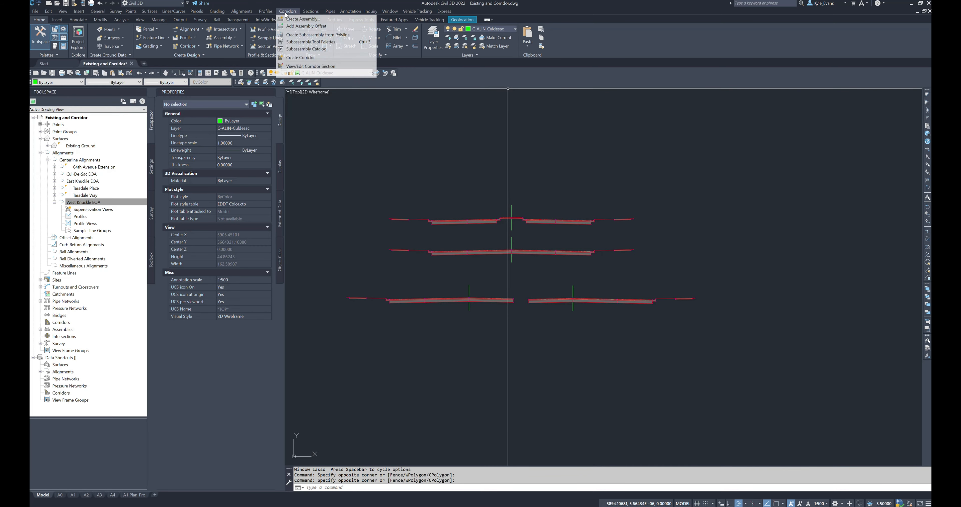
click(328, 21)
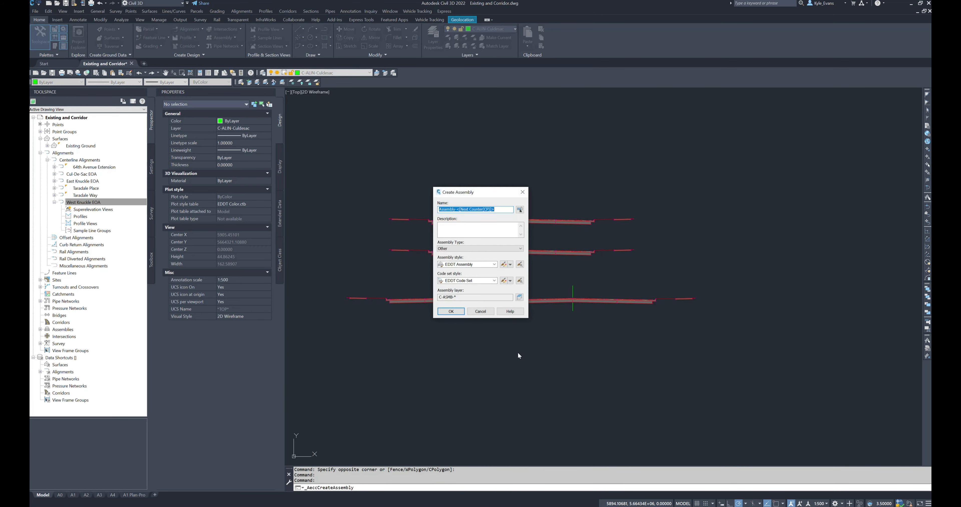
text(R)
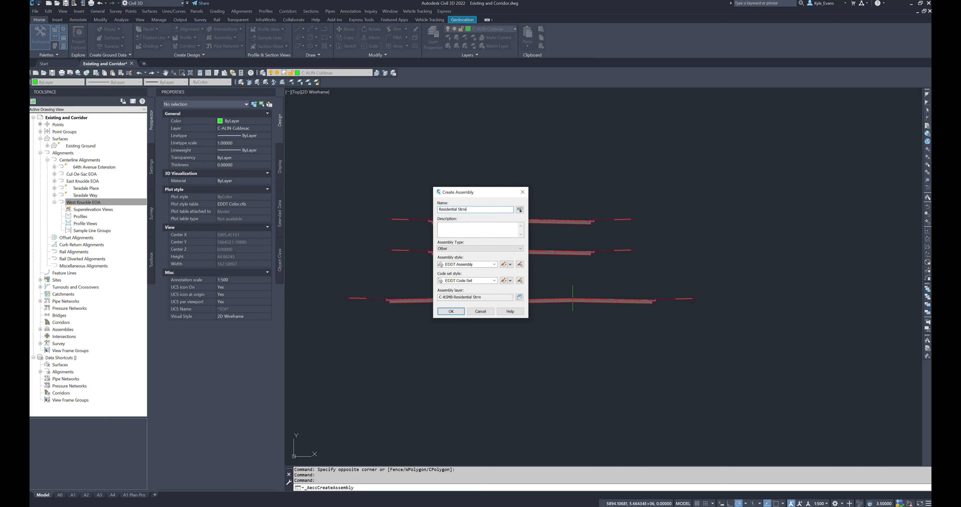
text(esidential Street (New)
click(481, 248)
click(482, 254)
click(459, 311)
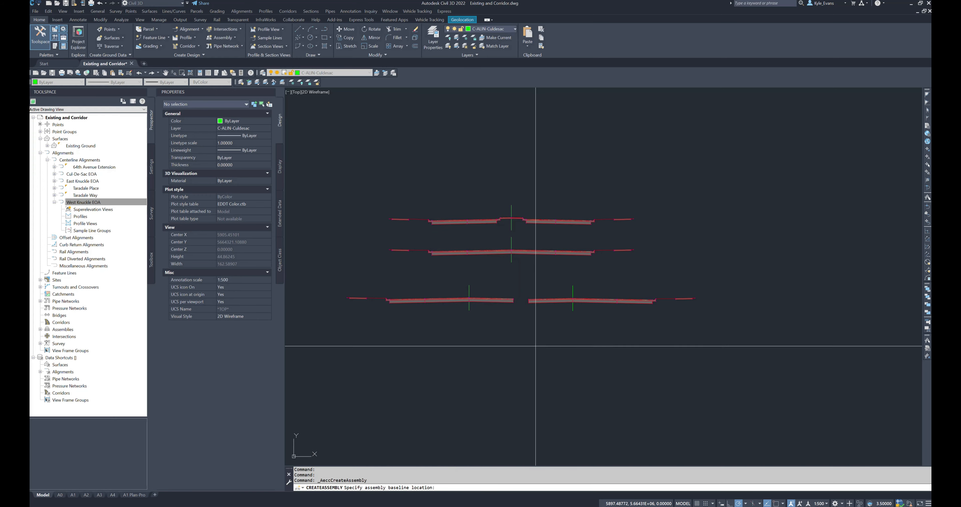
click(510, 368)
middle_drag(658, 360, 637, 360)
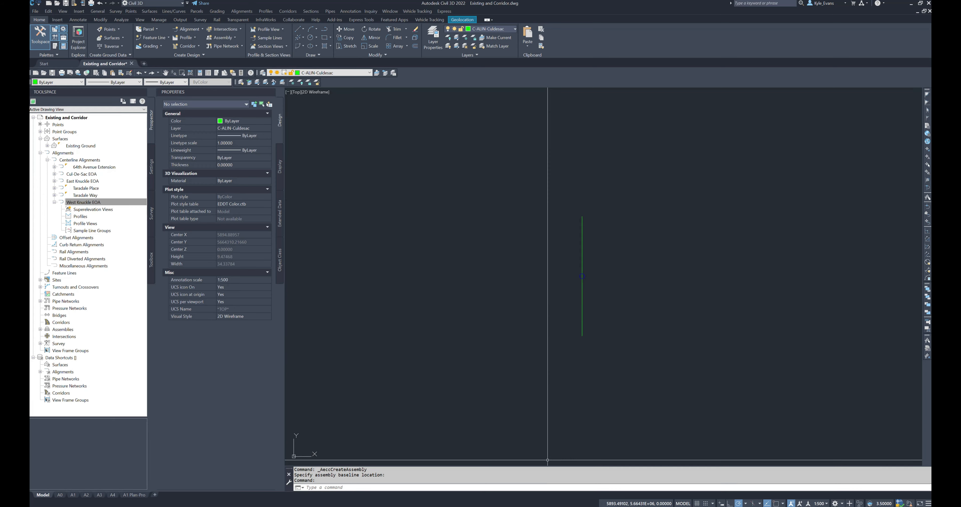
Step: Switch to the subdivision servicing design guidelines PDF and find the Residential Street "M" mono-walk, no rear lane cross section to examine its dimensions
key(alt+Tab)
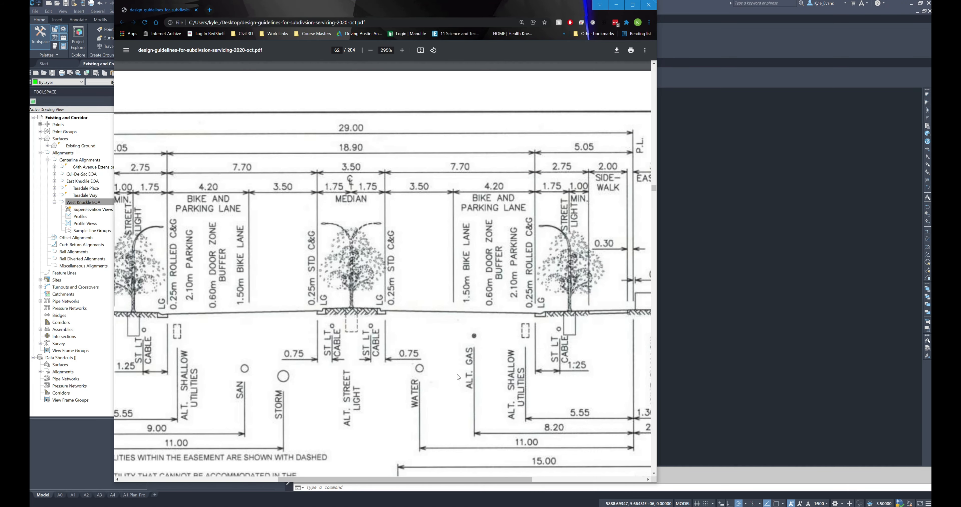
ctrl+scroll(412, 326, down, 5)
scroll(408, 168, up, 20)
scroll(408, 168, down, 20)
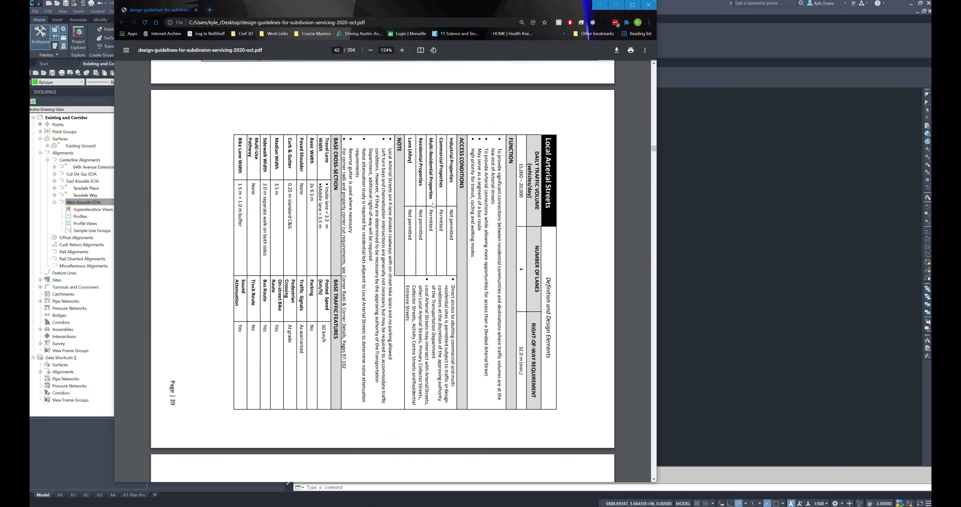
scroll(473, 437, down, 20)
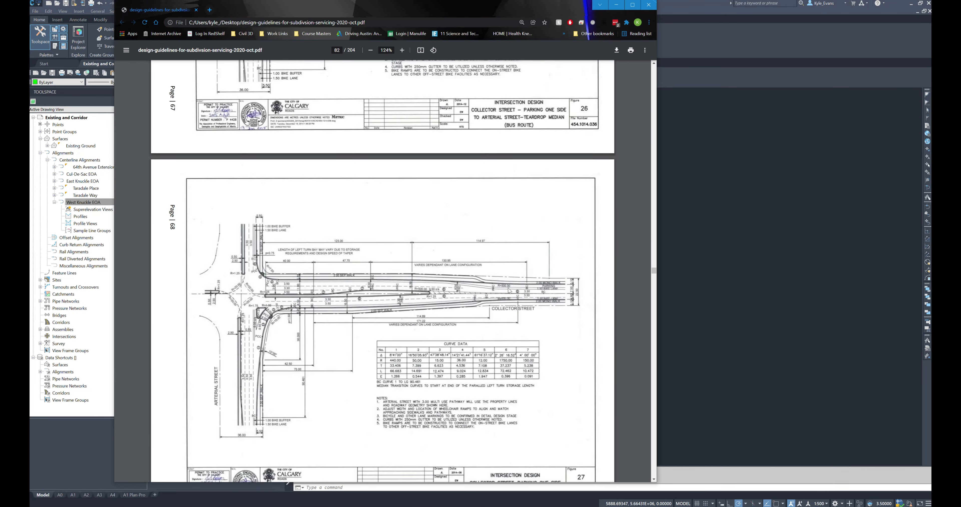
scroll(420, 320, up, 20)
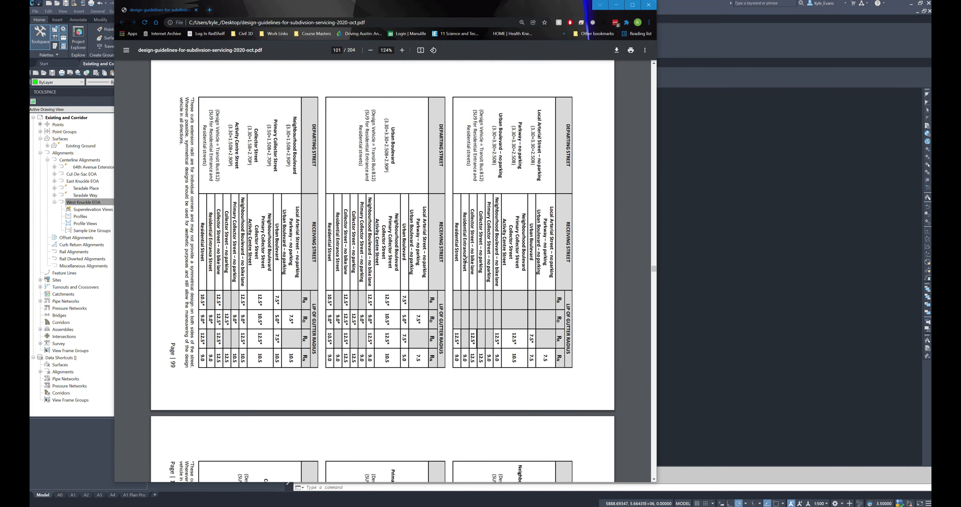
scroll(420, 320, up, 20)
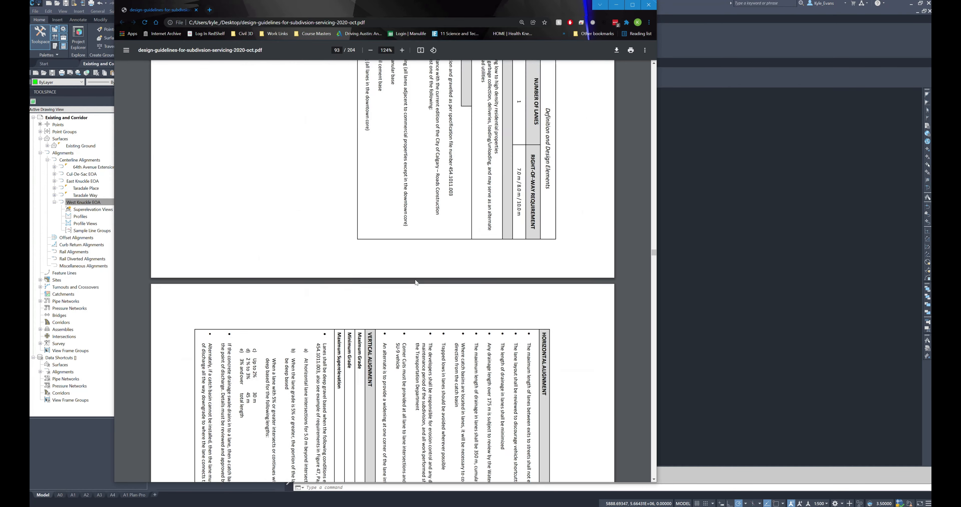
scroll(421, 269, up, 20)
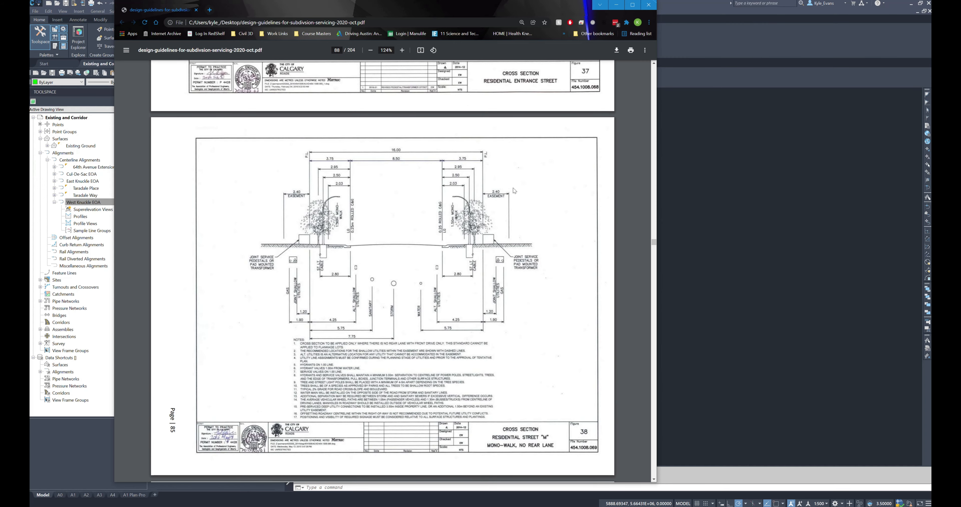
scroll(418, 160, up, 10)
scroll(424, 225, down, 10)
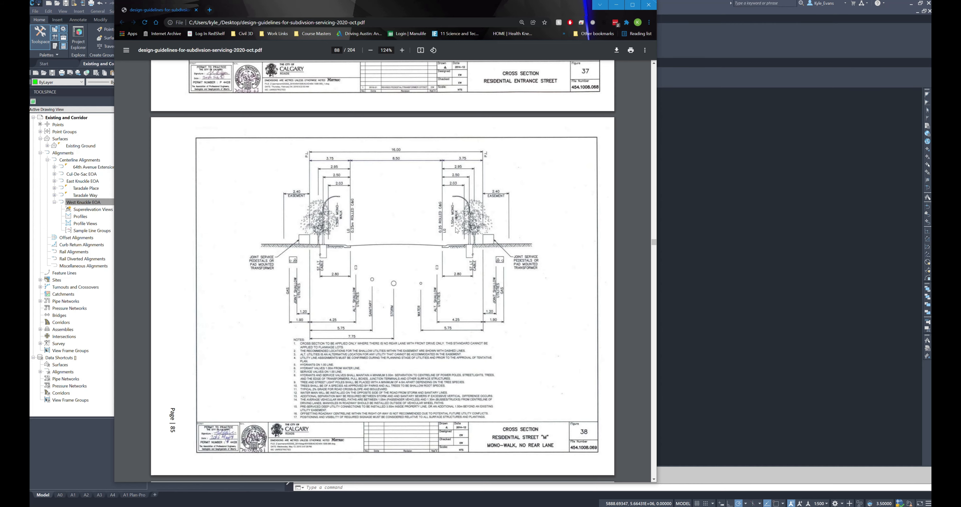
Step: Return to Civil 3D and display the tool palettes with the metric lane subassemblies
click(789, 281)
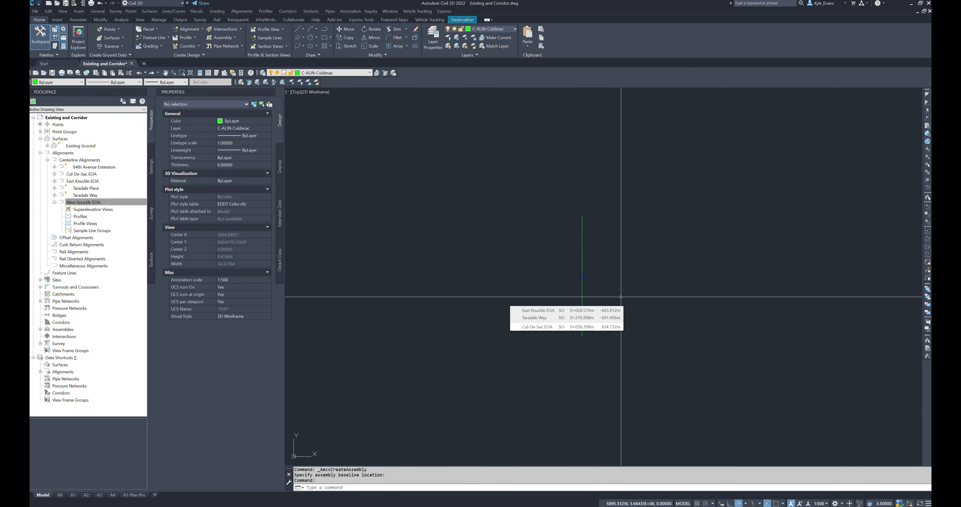
text(tol)
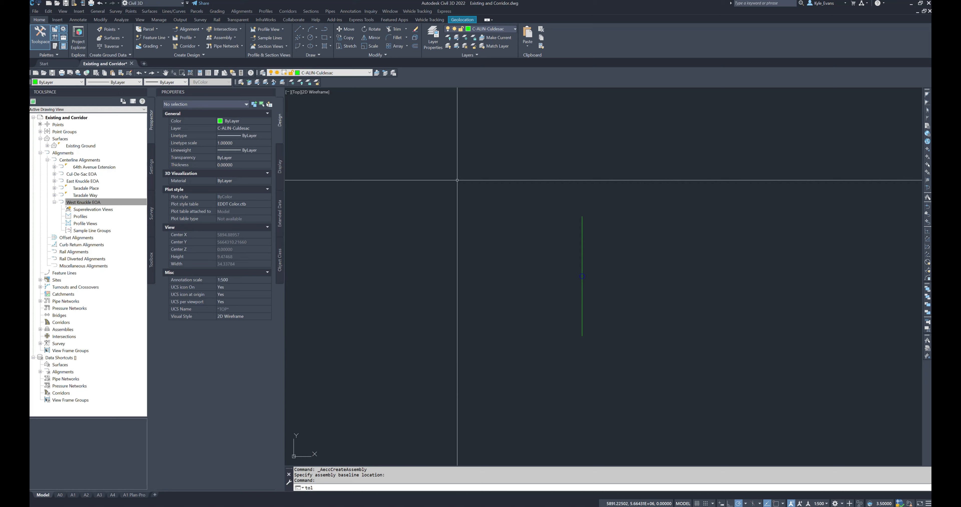
key(BackSpace)
text(olpaleet)
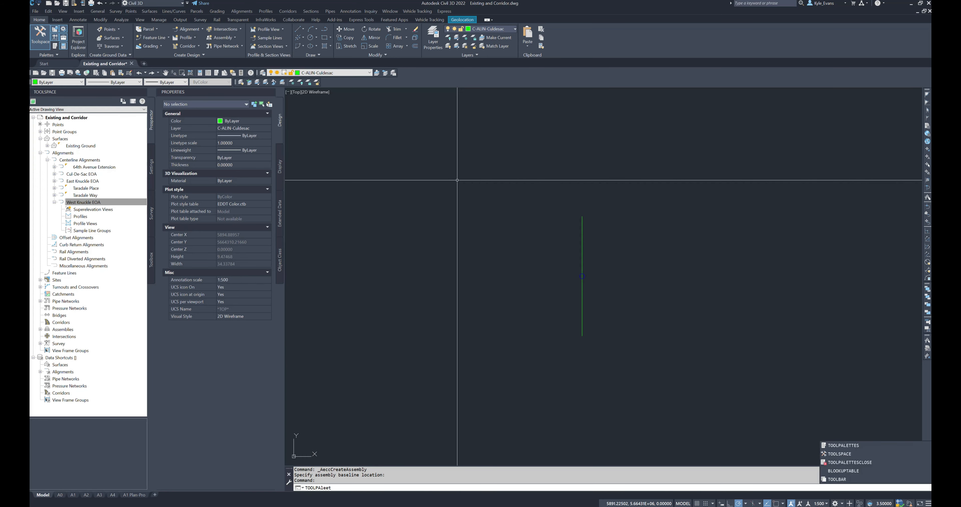
key(Return)
key(Escape)
key(Escape)
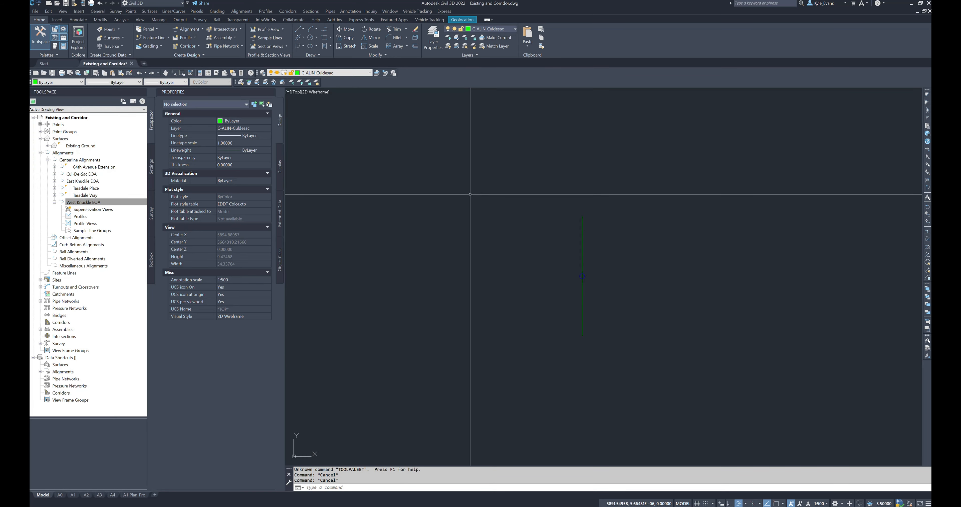
text(toolpalettes)
key(Return)
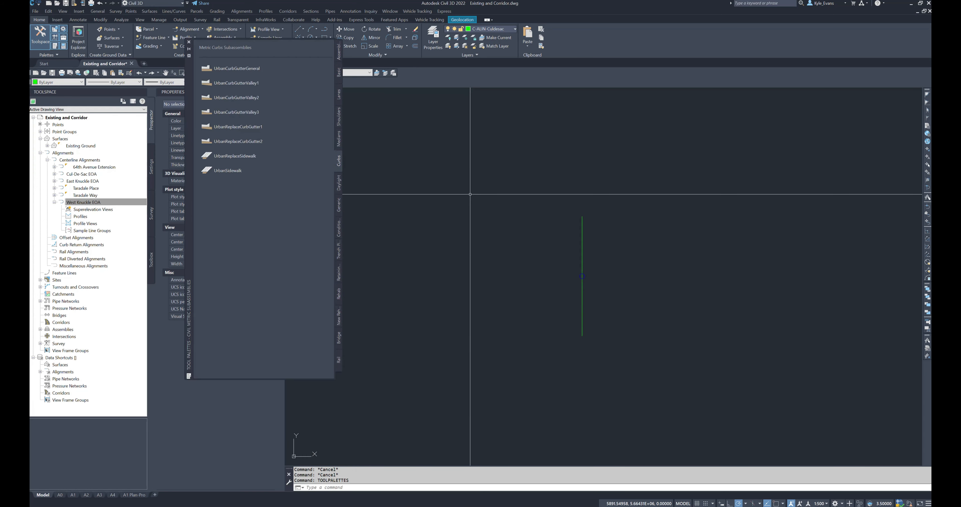
click(340, 98)
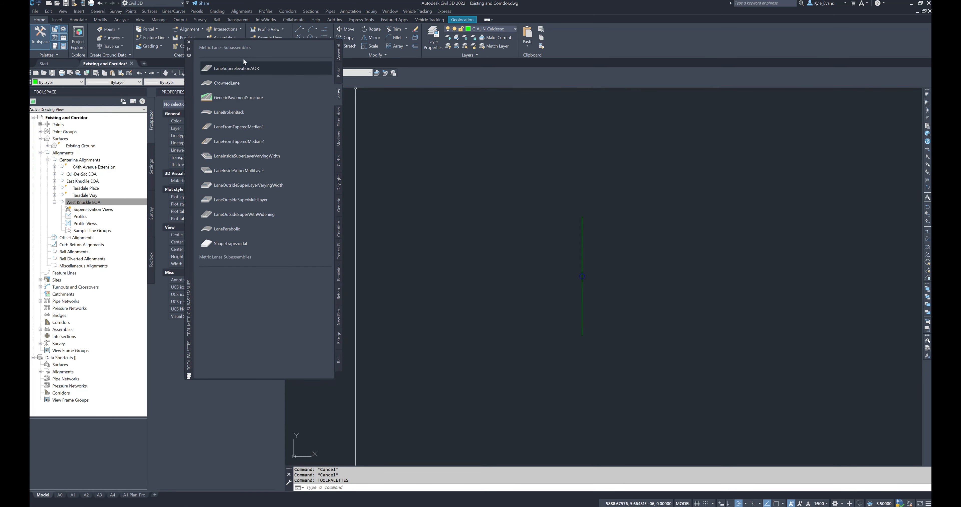
Step: Dock the tool palettes beside the Properties palette and cancel the started LaneSuperelevationAOR placement
click(229, 67)
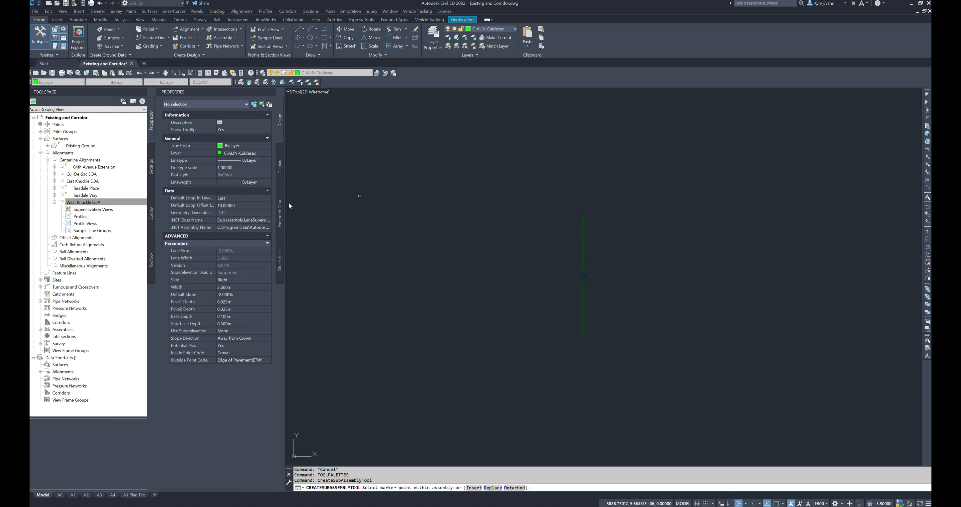
drag(283, 205, 283, 205)
key(Escape)
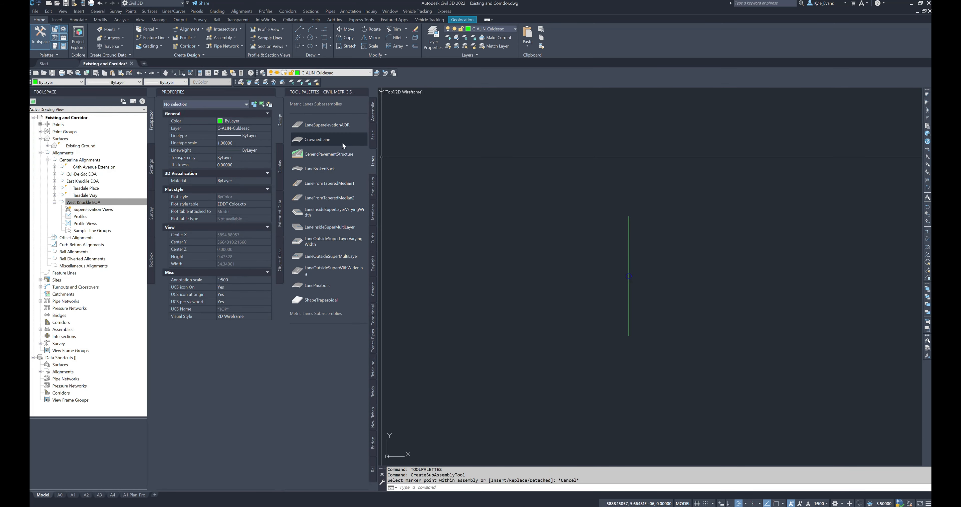
Step: Start a right-side LaneSuperelevationAOR subassembly with a width of 4.25 m and Potential Pivot set to No
click(336, 125)
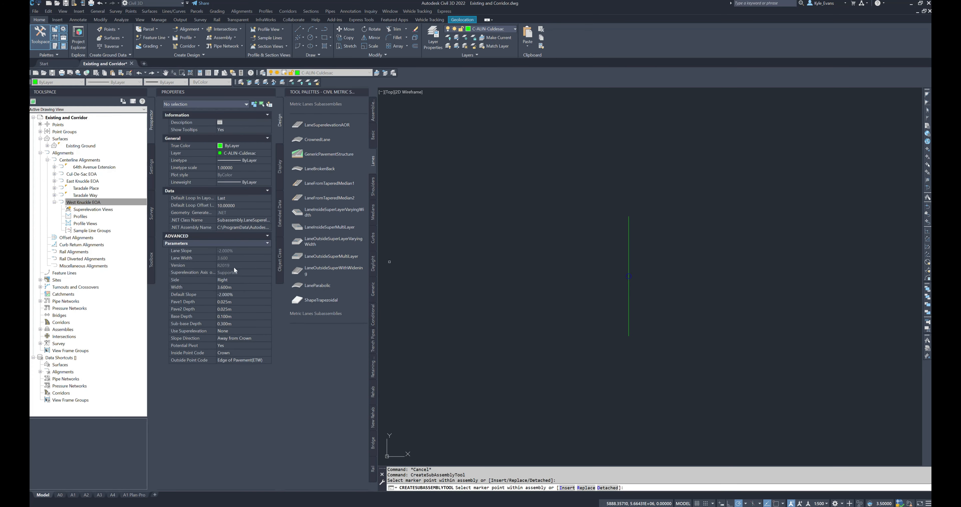
click(243, 288)
text(4.25)
click(242, 309)
click(240, 324)
click(241, 337)
click(254, 339)
click(238, 345)
click(238, 345)
click(232, 357)
click(245, 353)
Step: Attach the right lane to the new residential assembly's baseline marker and end the placement
scroll(626, 276, up, 4)
click(634, 277)
middle_drag(768, 275, 501, 272)
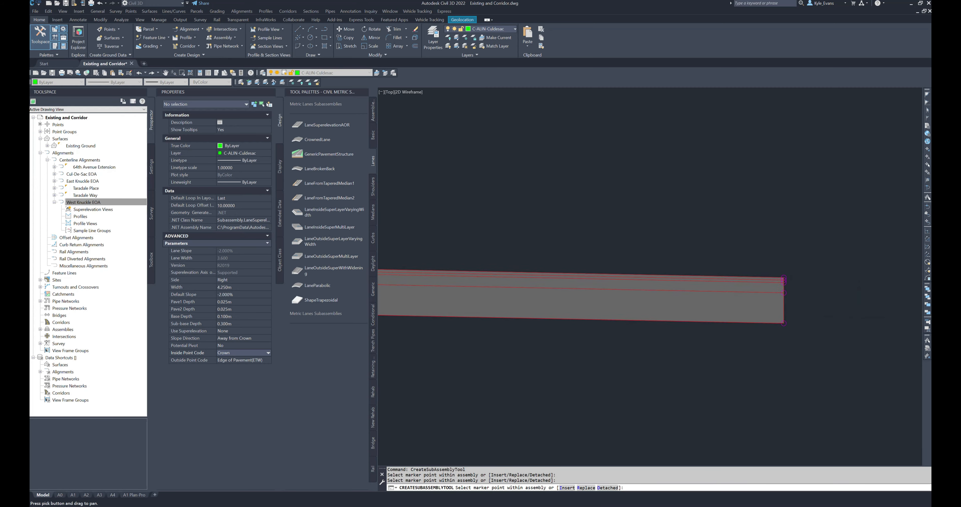
scroll(505, 268, down, 3)
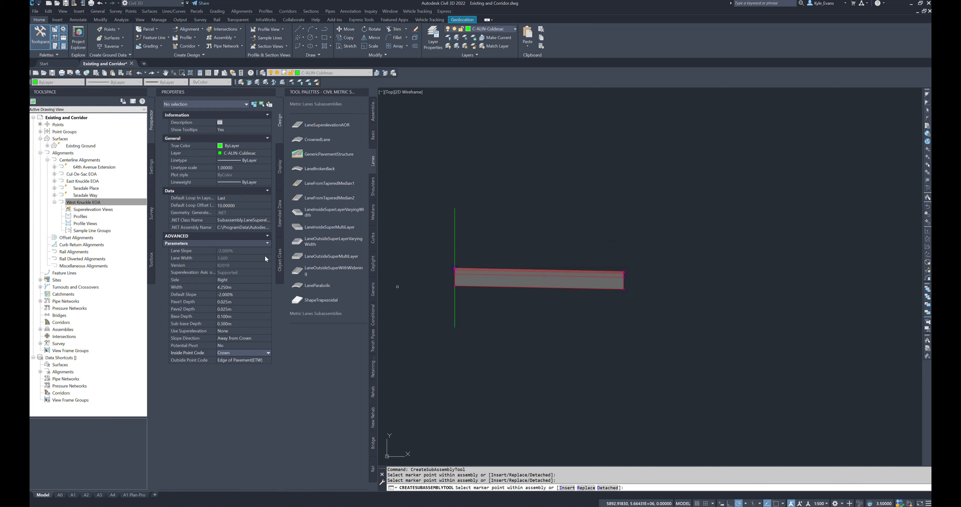
middle_drag(493, 179, 526, 198)
key(Escape)
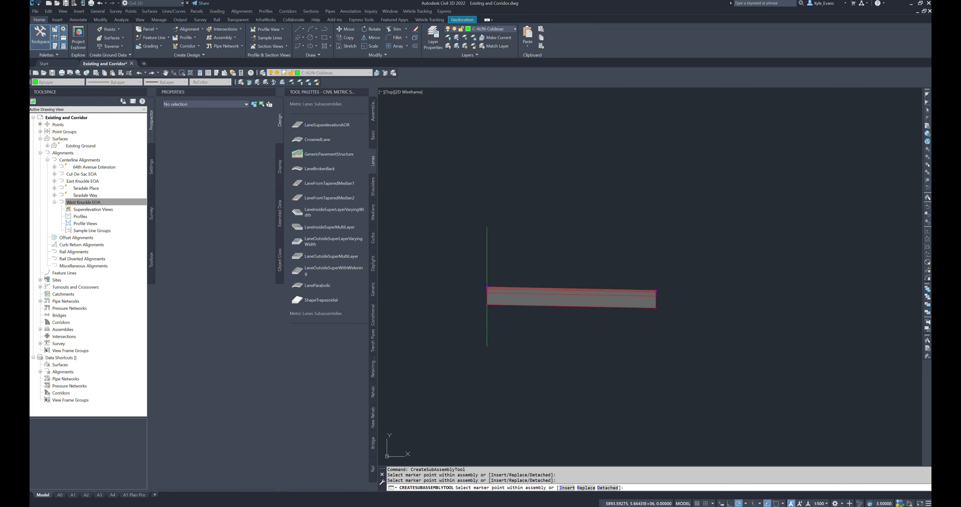
Step: Add a right-side UrbanCurbGutterValley1 subassembly at the top outer edge of the right lane
click(374, 237)
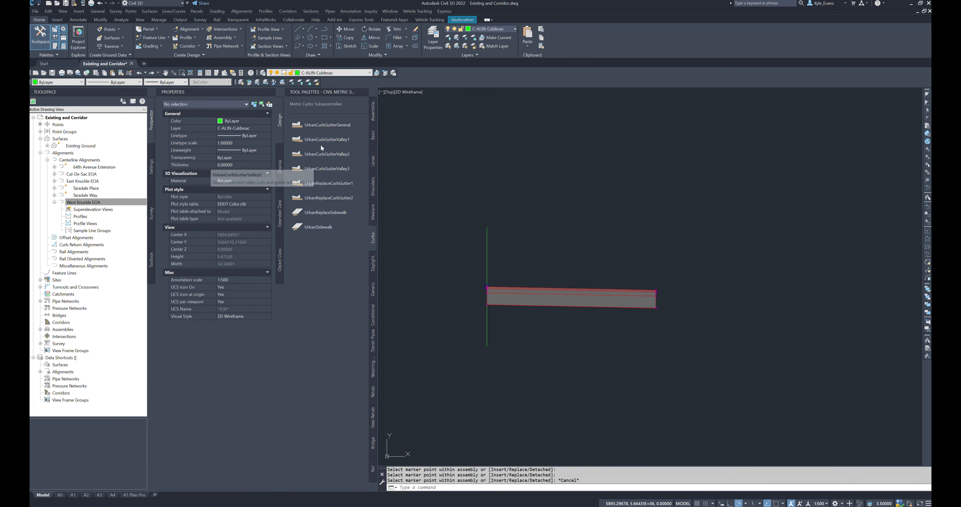
click(324, 140)
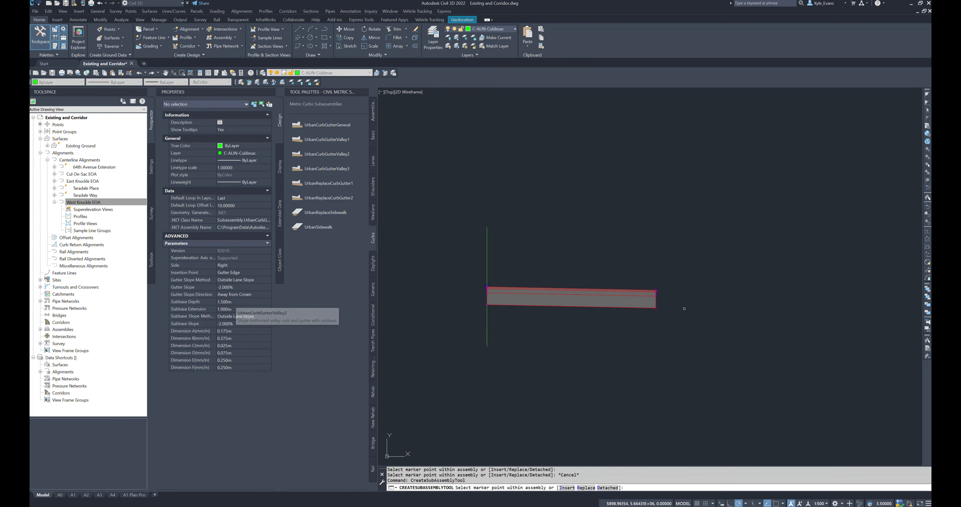
scroll(683, 303, up, 4)
scroll(613, 276, up, 2)
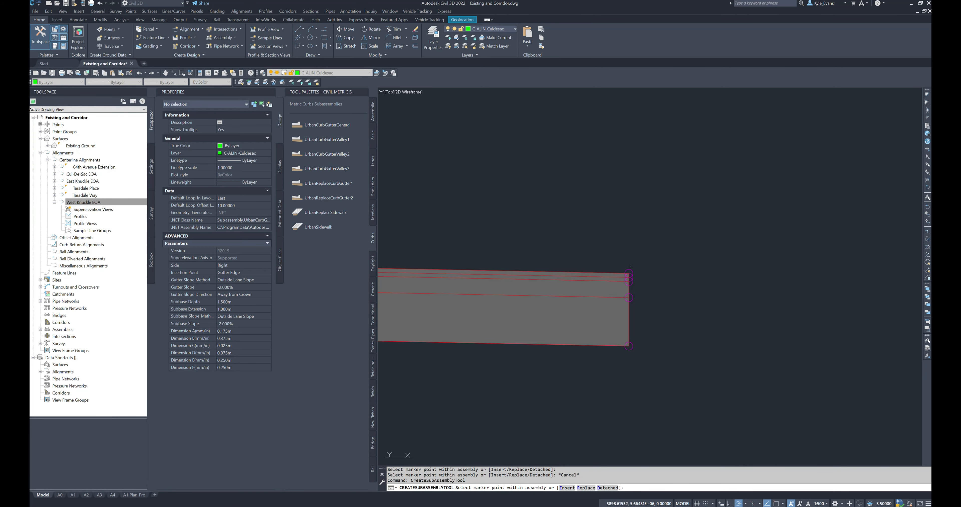
click(630, 271)
middle_drag(739, 260, 648, 212)
scroll(646, 224, down, 2)
middle_drag(647, 280, 665, 270)
key(Escape)
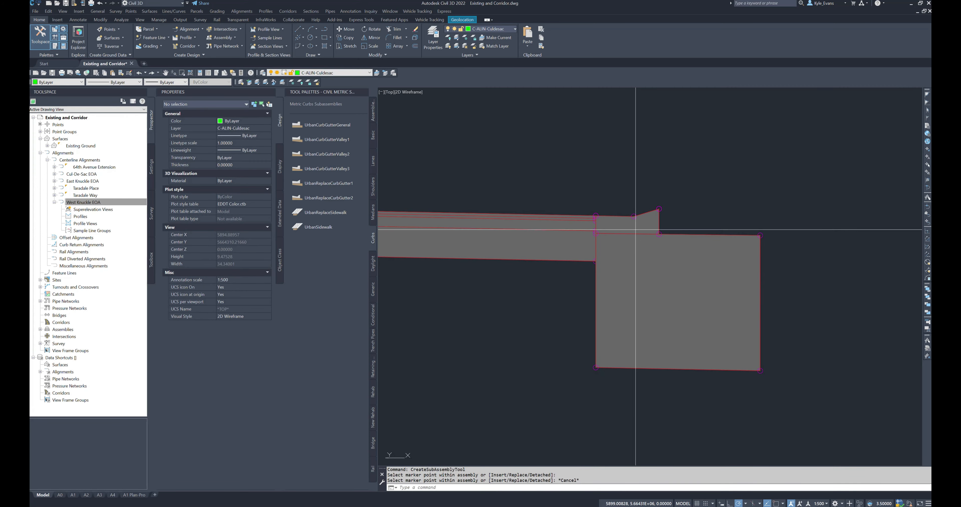
Step: Select the new right curb and gutter and set its gutter slope to -10%
click(637, 230)
click(615, 172)
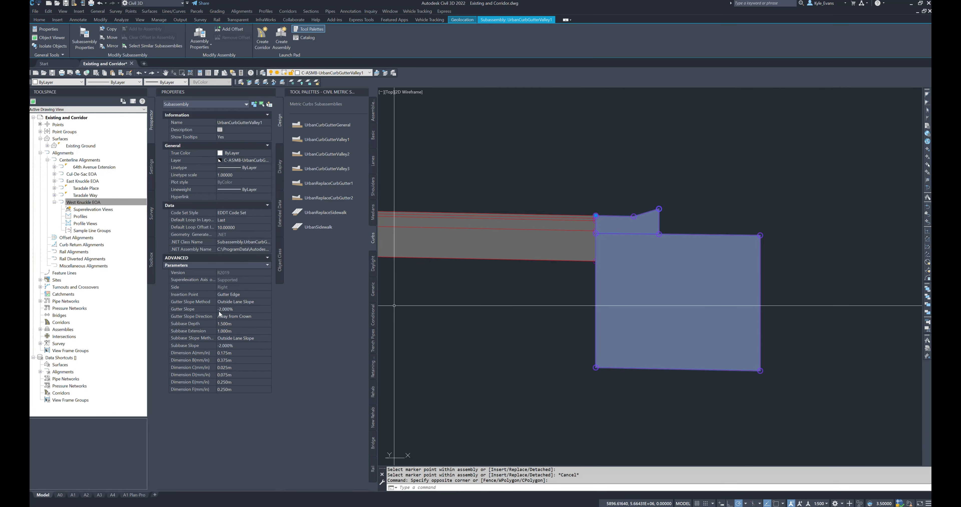
click(254, 308)
text(-10)
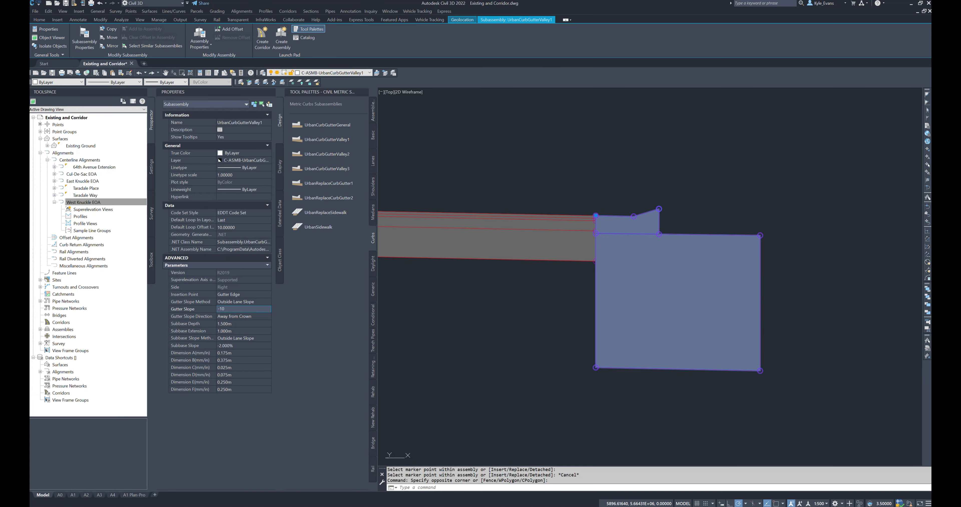
key(Tab)
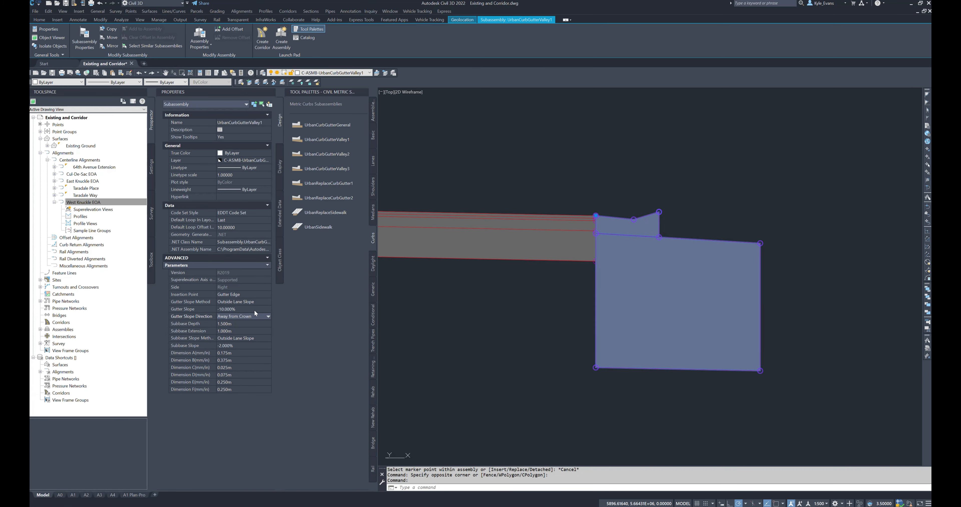
Step: Set the right curb's subbase depth and subbase extension to 0 m
click(249, 325)
text(0)
key(Tab)
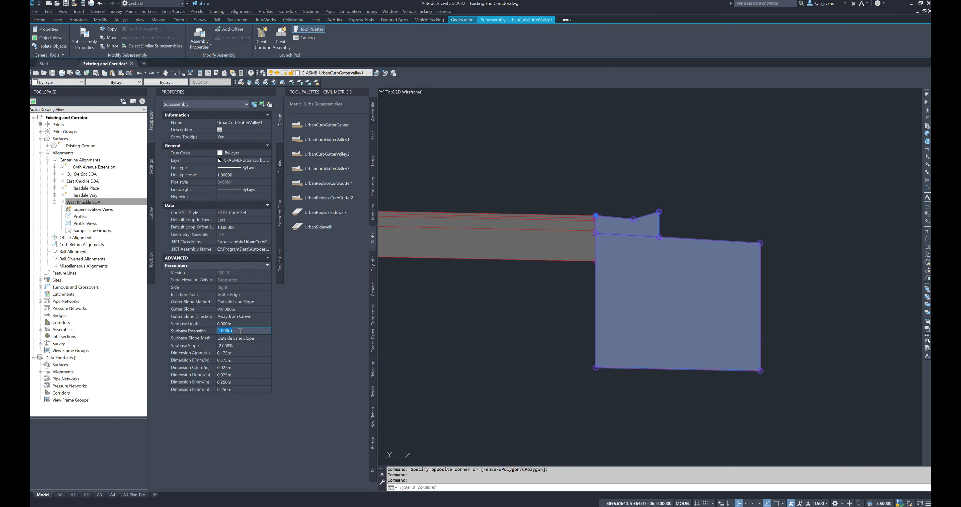
text(0)
key(Tab)
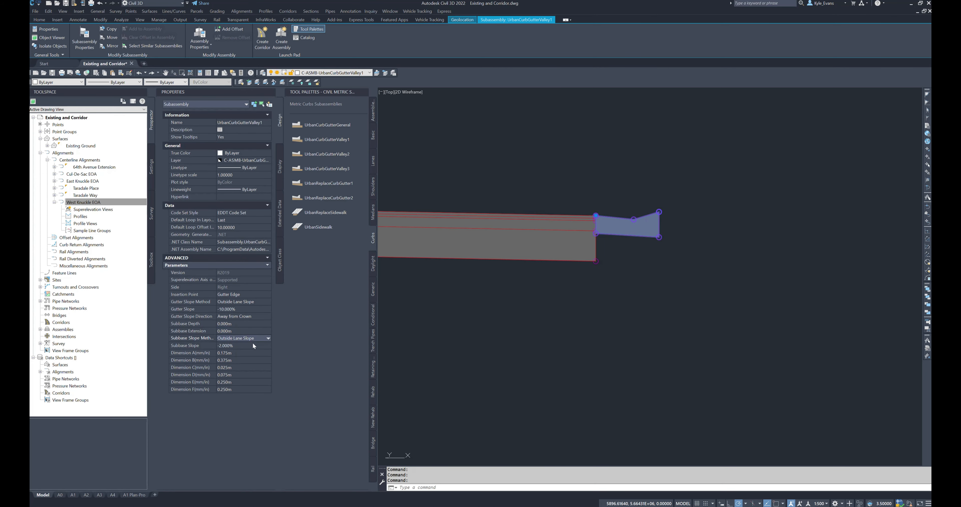
Step: Set Dimension A of the right curb and gutter to 0.165 m
key(Tab)
key(Tab)
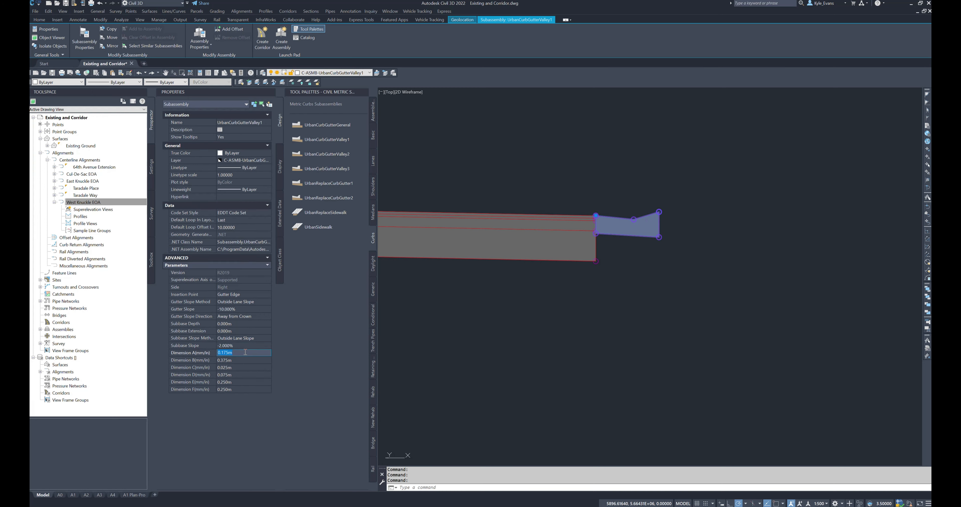
text(.1)
key(Tab)
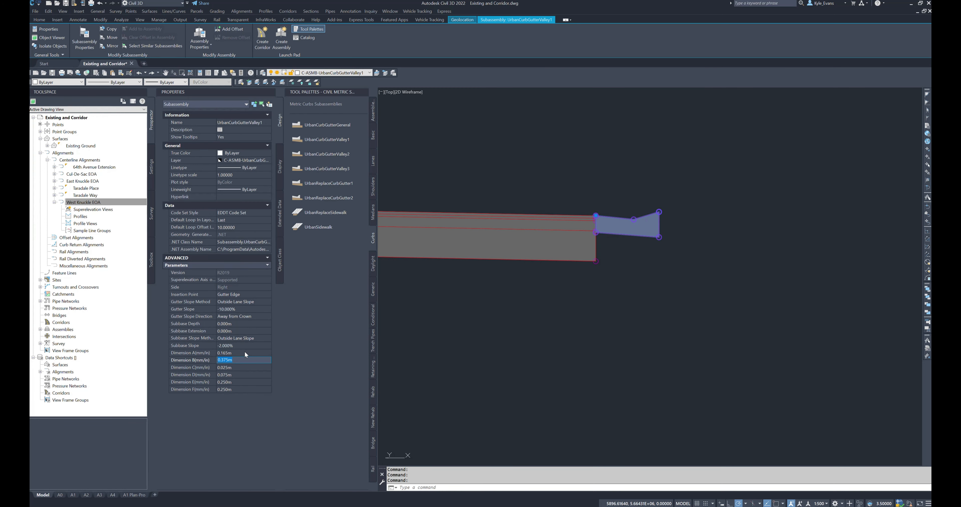
Step: Set the right curb's Dimension B to 0.28 m, C to 0.025 m, D to 0.103 m, E to 0.245 m and F to 0.24 m
text(.28)
key(Tab)
text(.)
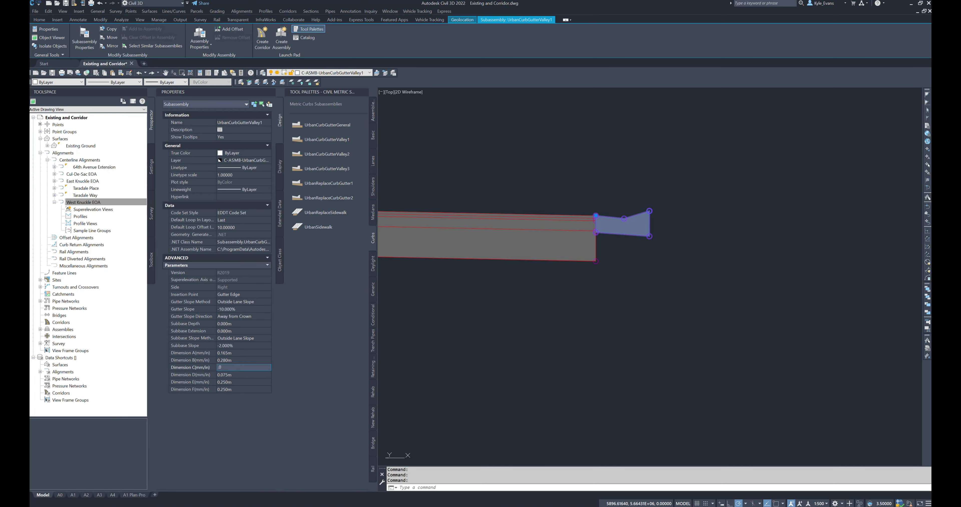
text(025)
key(Tab)
text(.103)
key(Tab)
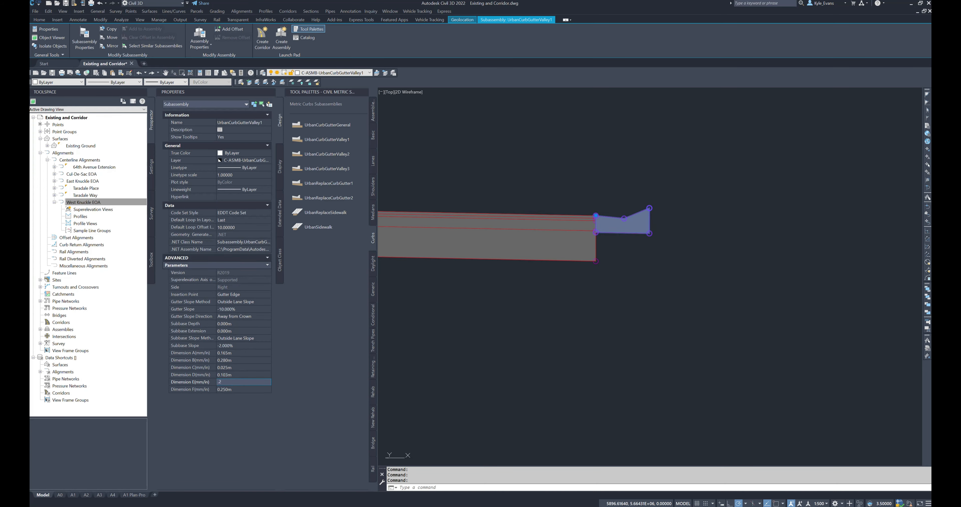
key(Tab)
text(.24)
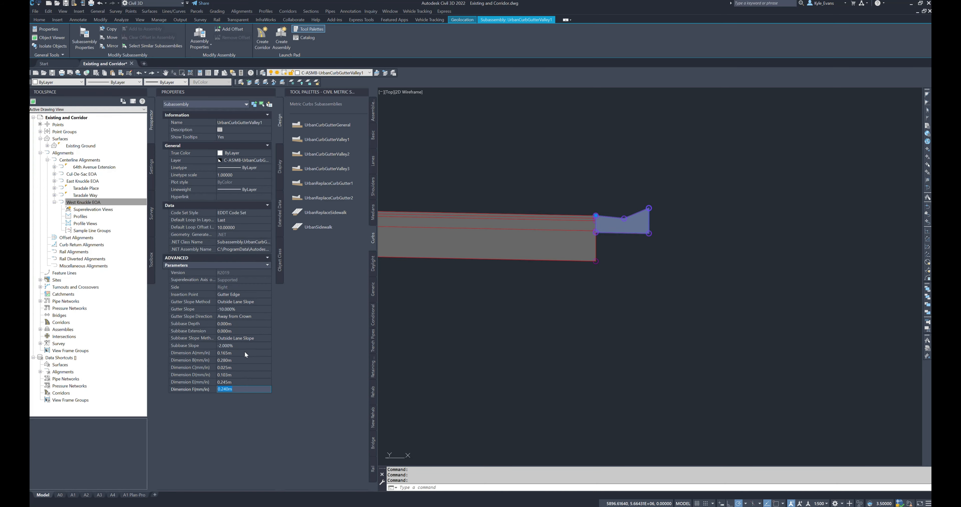
key(Return)
Step: Consult the UrbanCurbGutterValley1 help page for its dimension diagram, then clear the curb selection
middle_drag(576, 268, 568, 314)
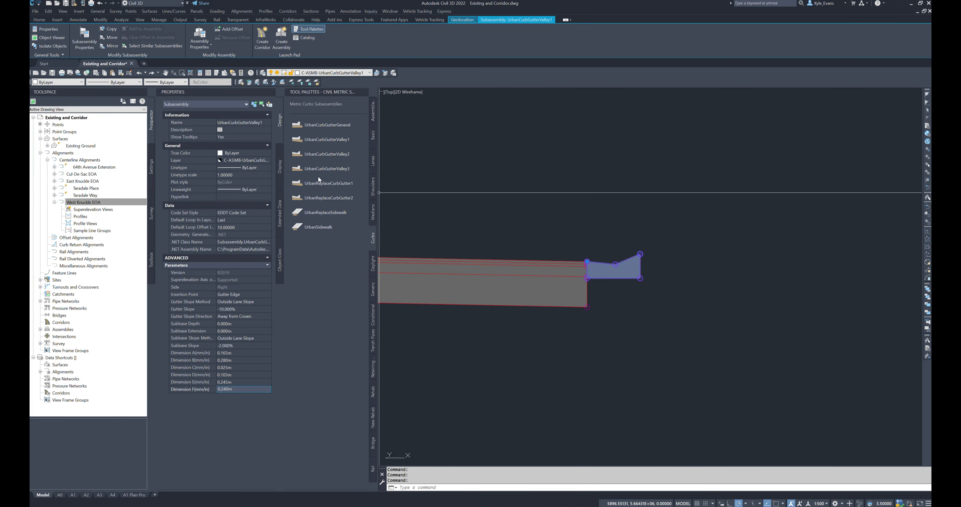
right_click(327, 140)
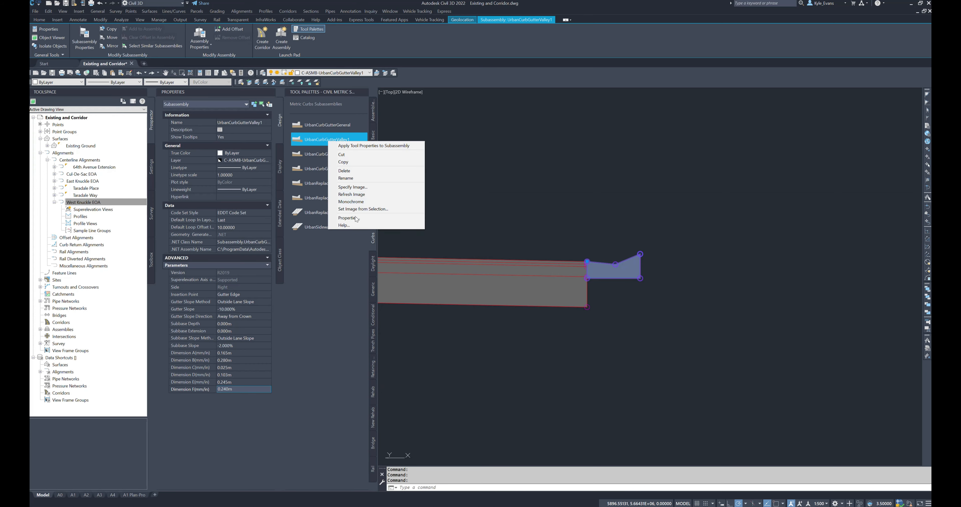
click(347, 227)
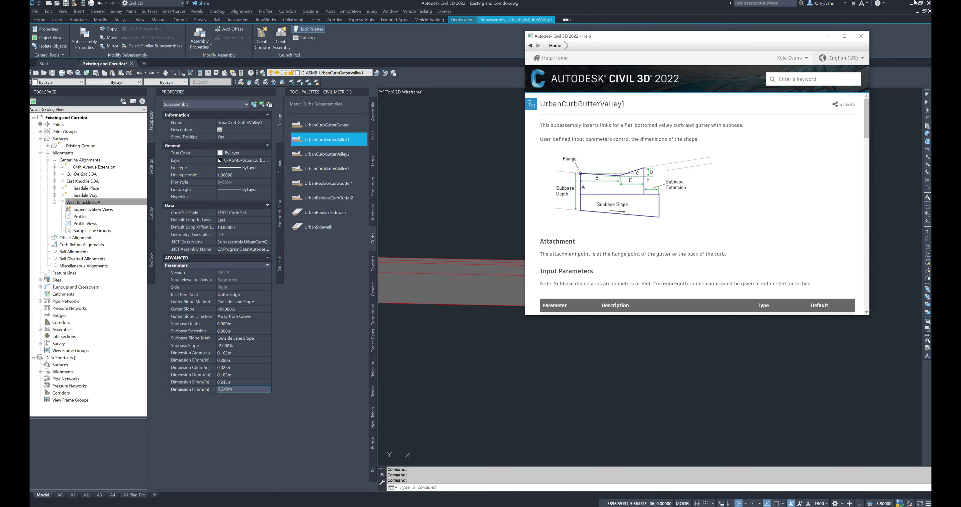
click(861, 37)
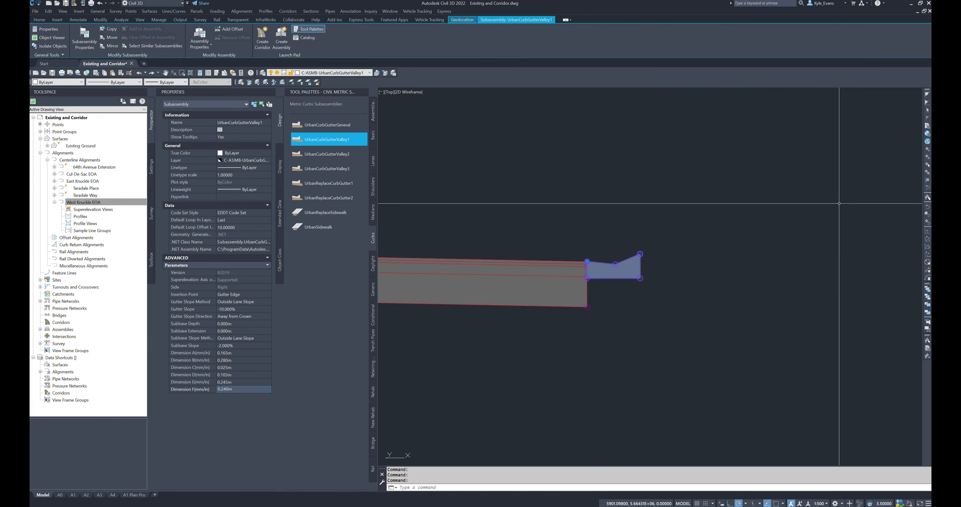
scroll(740, 306, up, 1)
key(Escape)
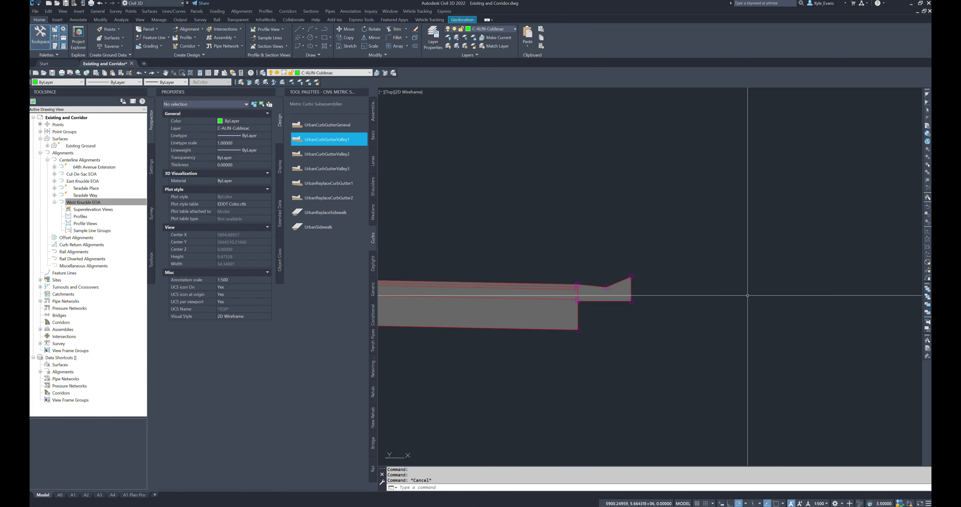
Step: Add a right-side UrbanSidewalk with a 1.725 m outside boulevard width at the top back point of the right curb
click(324, 227)
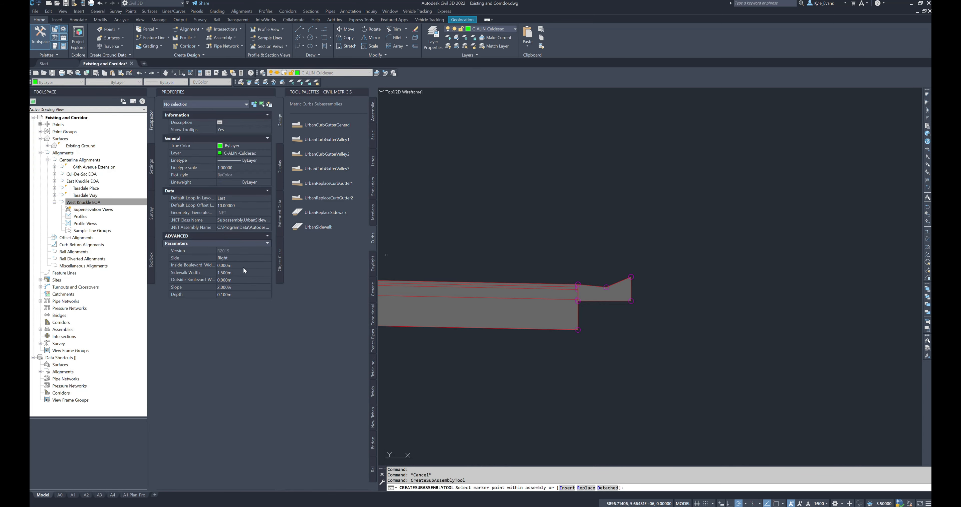
click(245, 273)
click(242, 279)
text(1.725)
key(Tab)
scroll(618, 278, up, 6)
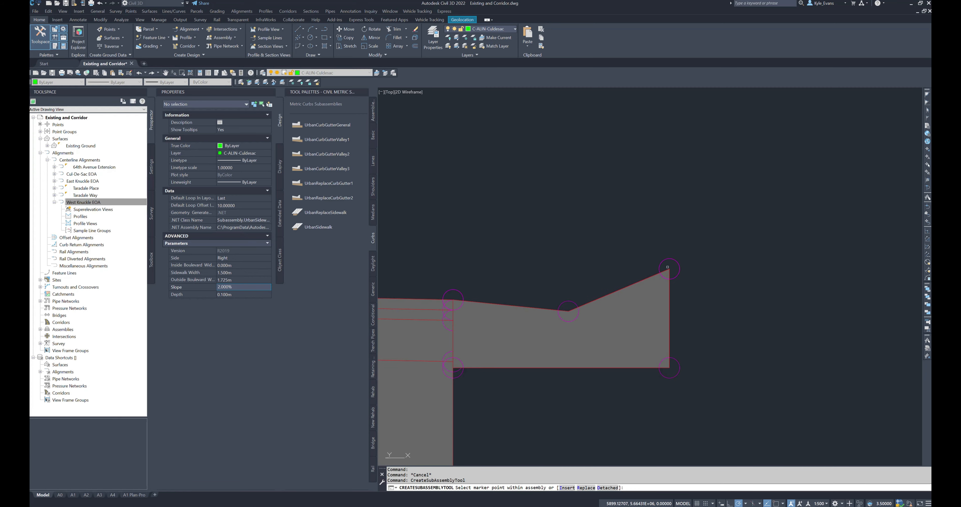
click(673, 258)
click(671, 261)
scroll(711, 297, down, 10)
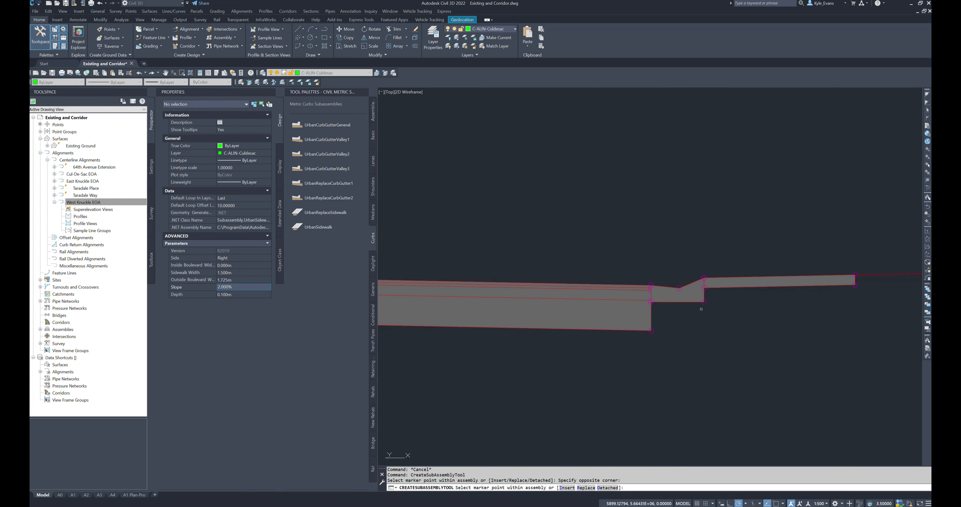
key(Escape)
Step: Measure the distance from the assembly's centreline point to the outer end of the right boulevard
middle_drag(654, 374, 632, 368)
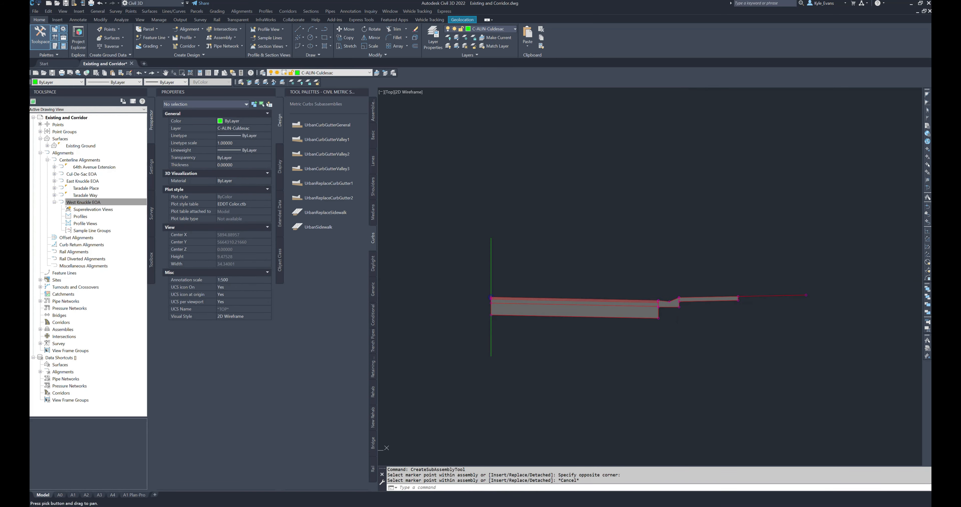
middle_drag(638, 317, 592, 315)
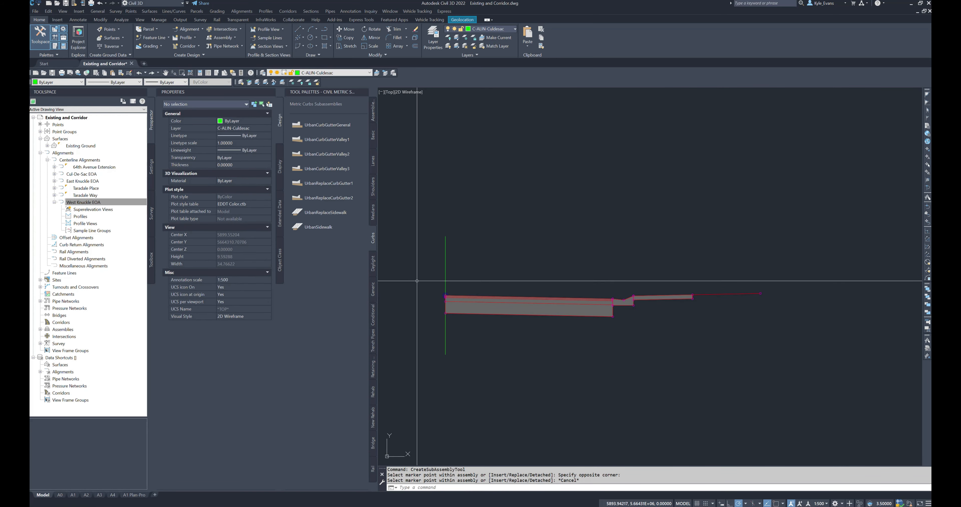
key(Return)
shift+right_click(536, 289)
click(555, 324)
click(445, 295)
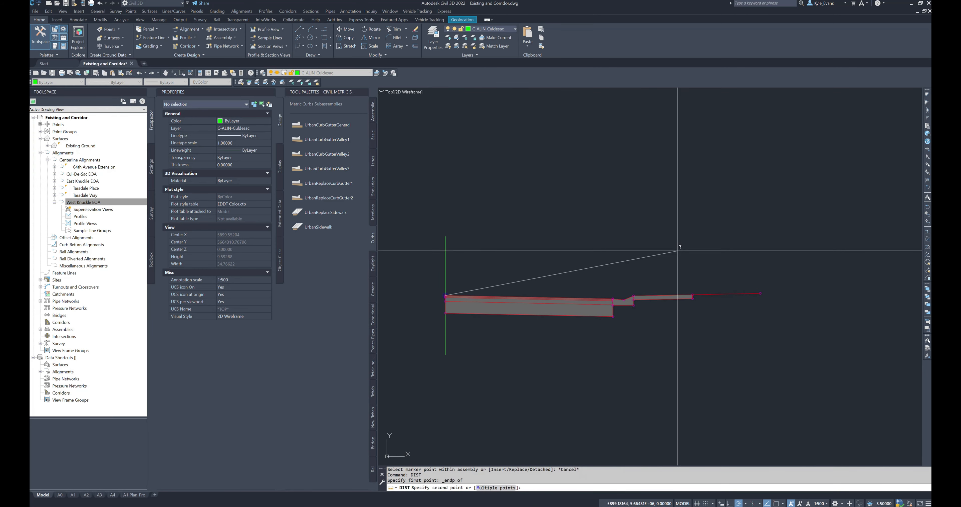
click(748, 293)
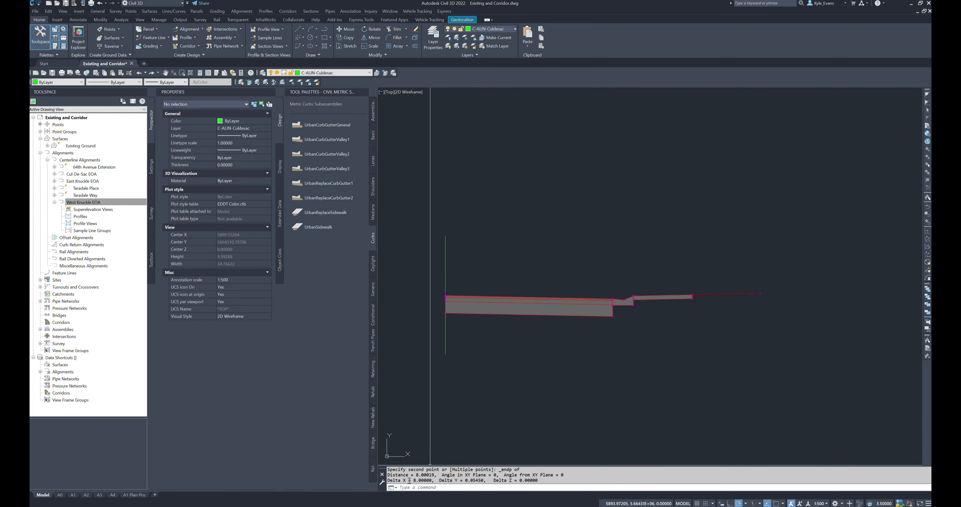
Step: Mirror the right lane, curb and sidewalk subassemblies onto the left side of the new assembly's baseline
scroll(483, 299, down, 3)
click(451, 275)
click(627, 309)
right_click(678, 209)
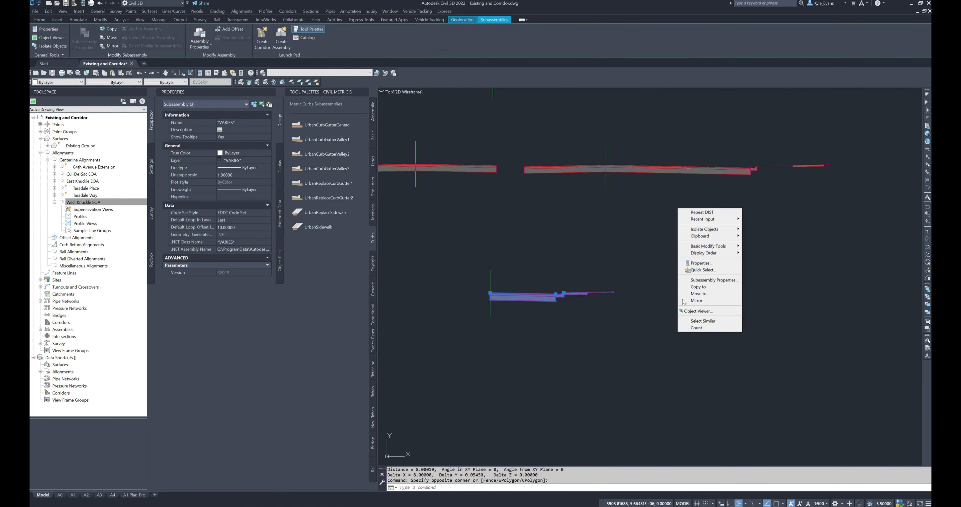
click(697, 301)
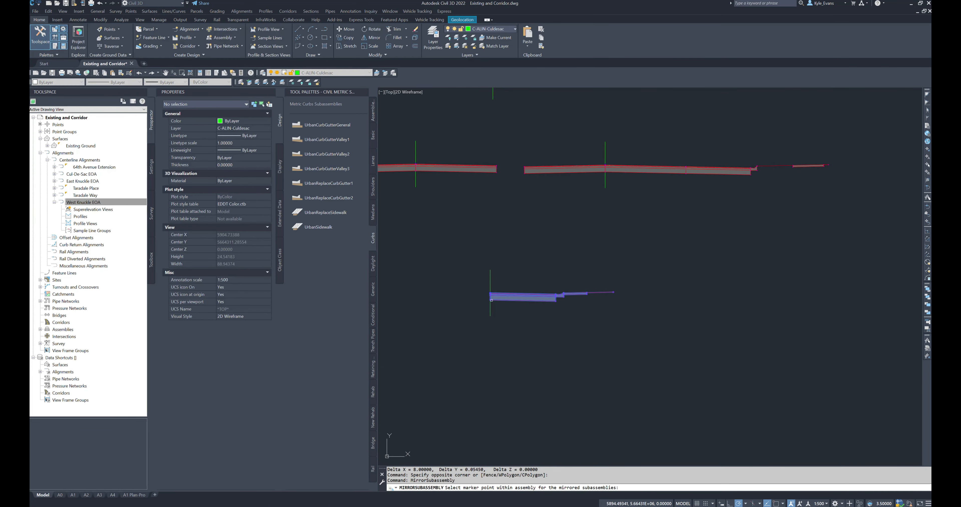
scroll(491, 300, up, 10)
click(497, 269)
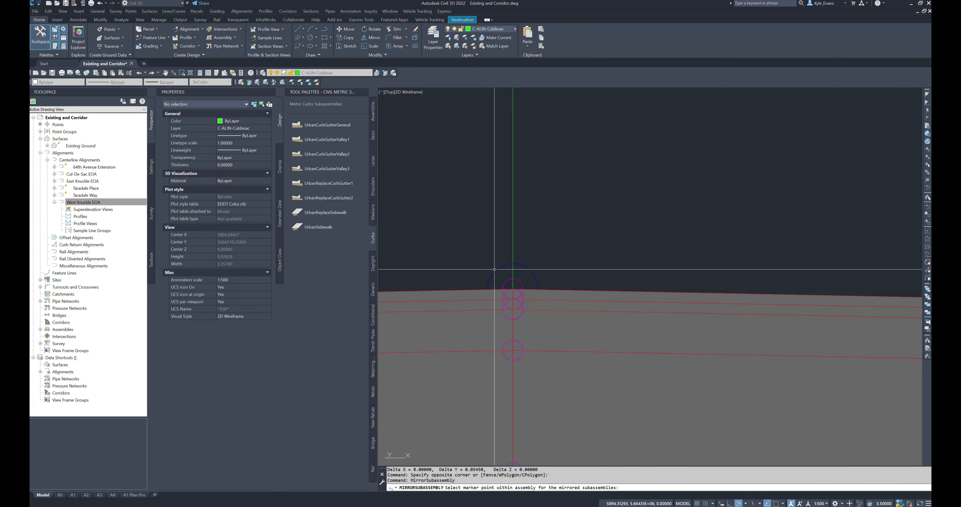
scroll(523, 298, down, 12)
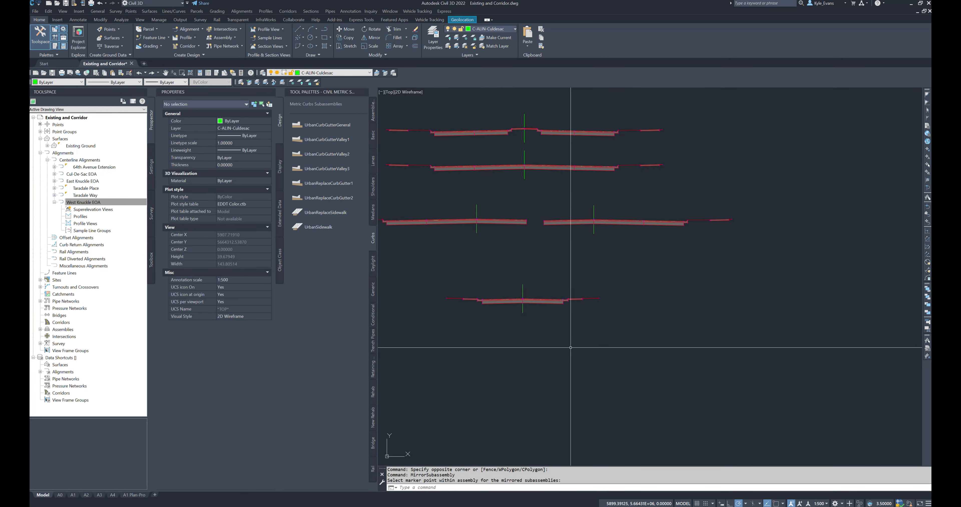
middle_drag(556, 355, 596, 352)
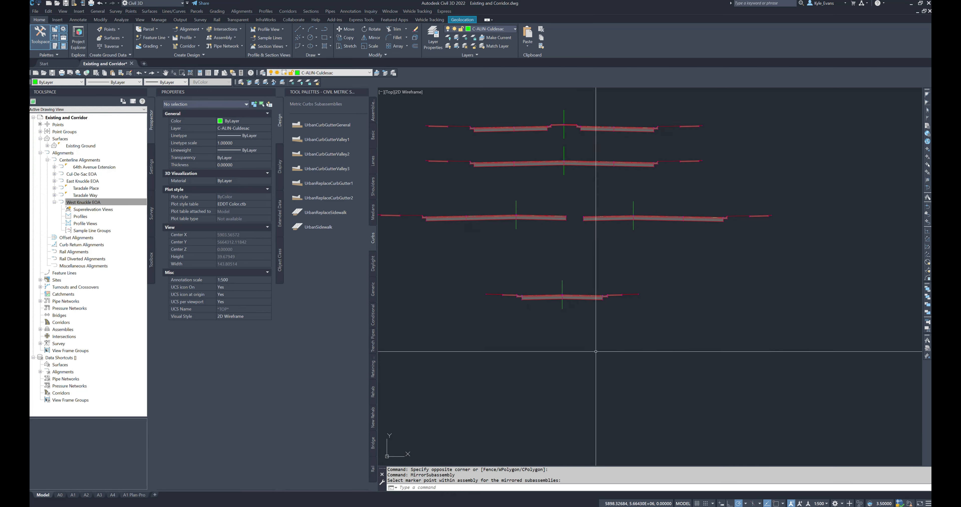
key(Escape)
Step: Rename the new assembly's right lane subassembly as Right Lane
click(573, 297)
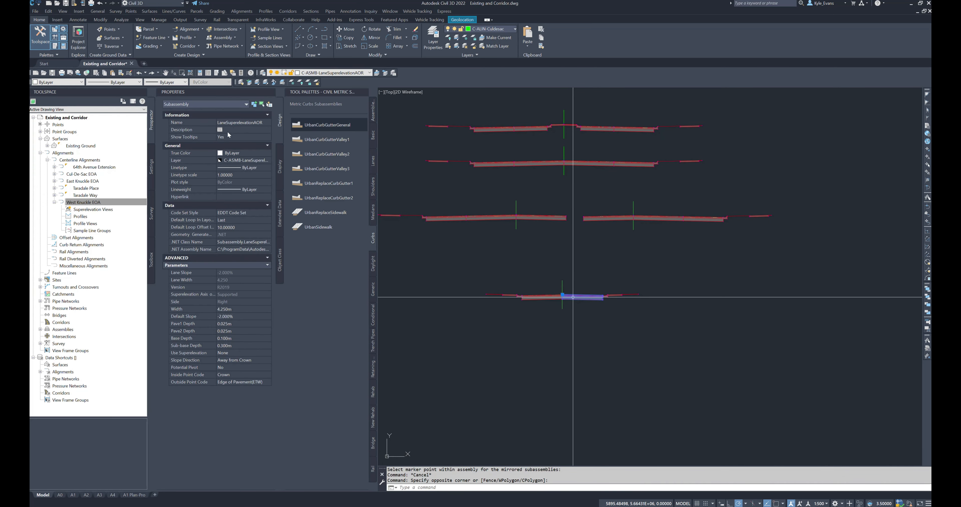
click(239, 122)
text(Right L)
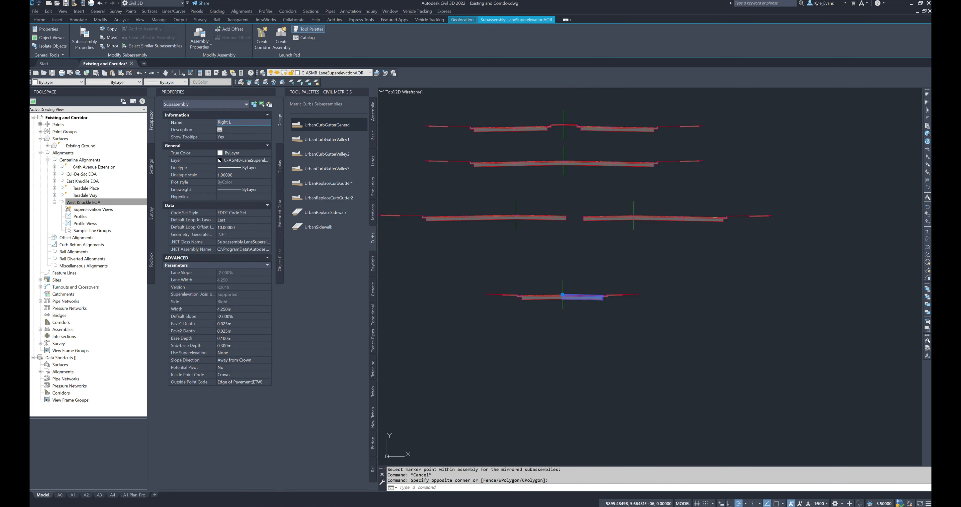
key(Return)
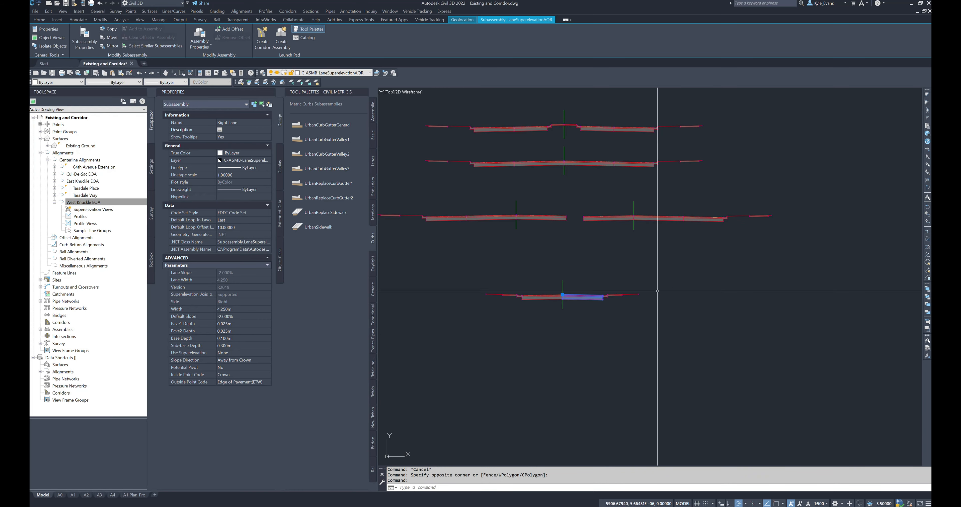
key(Escape)
Step: Rename the new assembly's right UrbanCurbGutterValley1 subassembly as Right Curb and Gutter
scroll(611, 295, up, 4)
click(601, 302)
click(597, 296)
click(244, 123)
text(Right Curb)
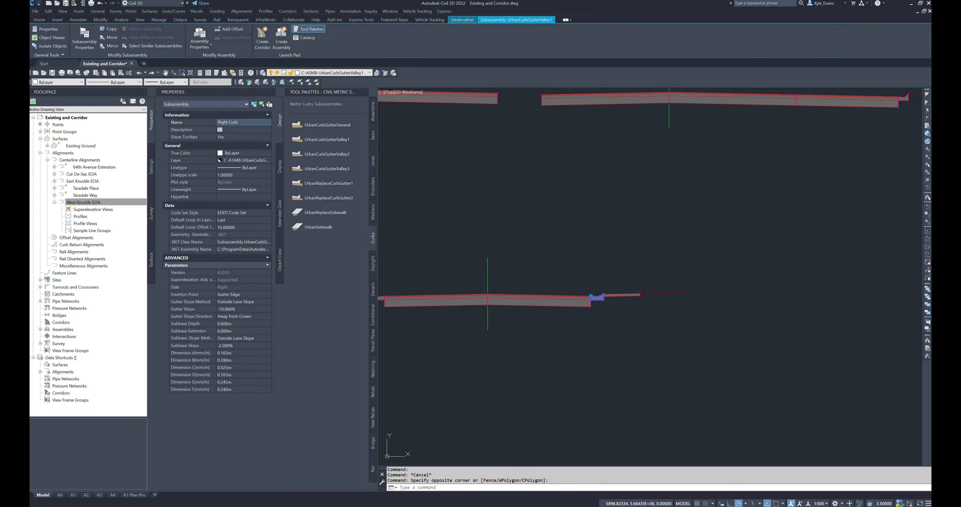
text( and Gutter)
key(Return)
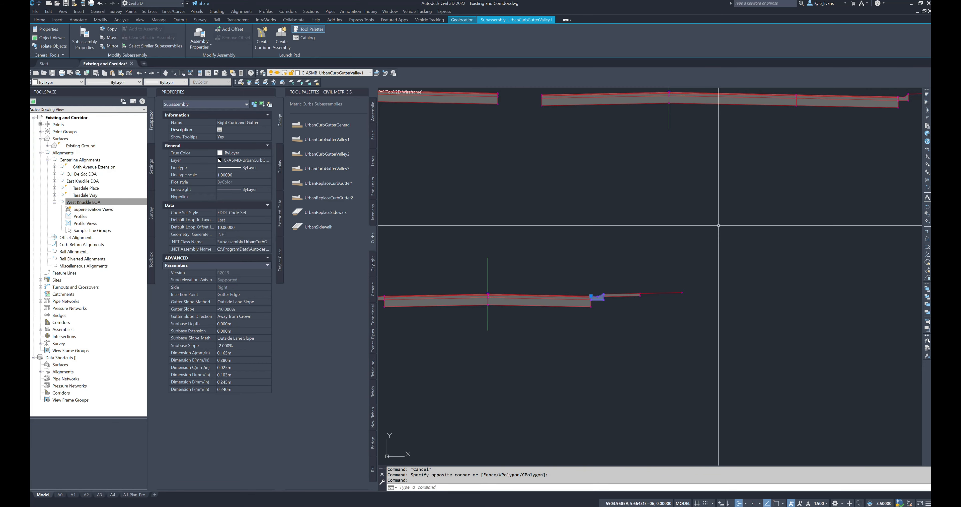
key(Escape)
Step: Rename the new assembly's right UrbanSidewalk subassembly as Right Sidewalk
click(643, 303)
click(624, 277)
click(245, 122)
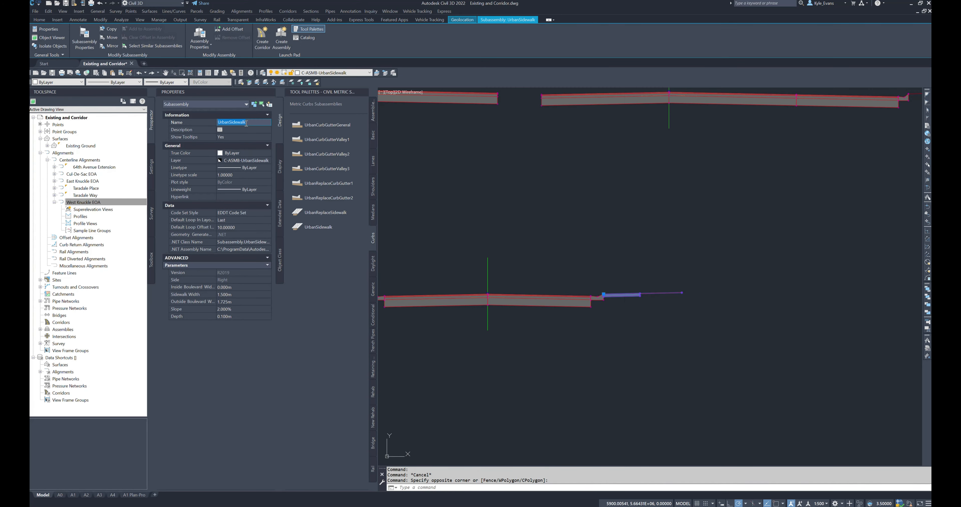
text(Right Sidewalk)
key(Return)
middle_drag(506, 438, 654, 426)
key(Escape)
Step: Rename the mirrored lane subassembly on the left side as Left Lane
click(571, 310)
click(555, 272)
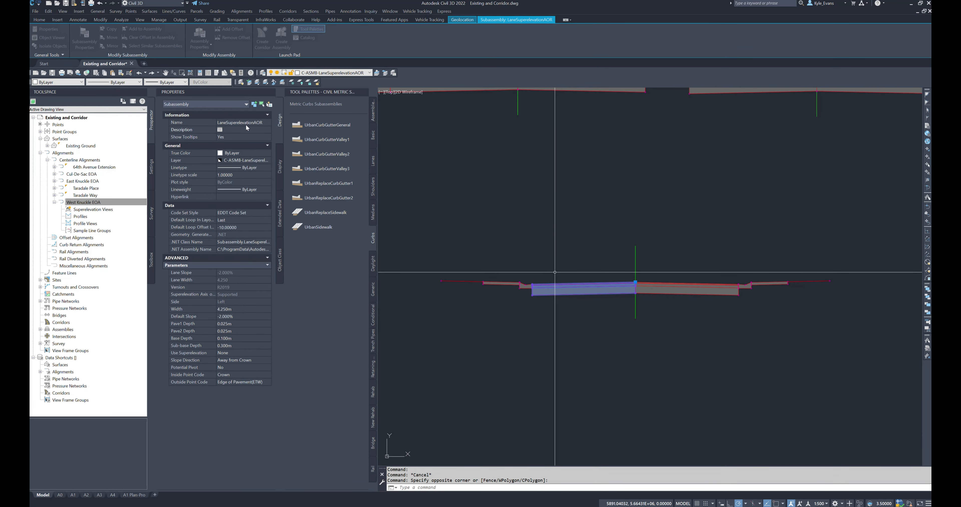
click(257, 122)
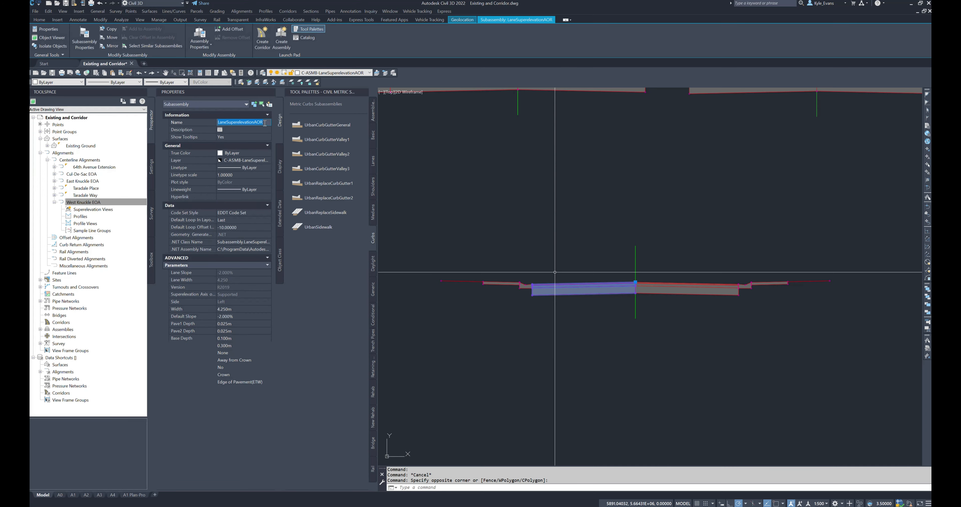
text(Left Lane)
key(Return)
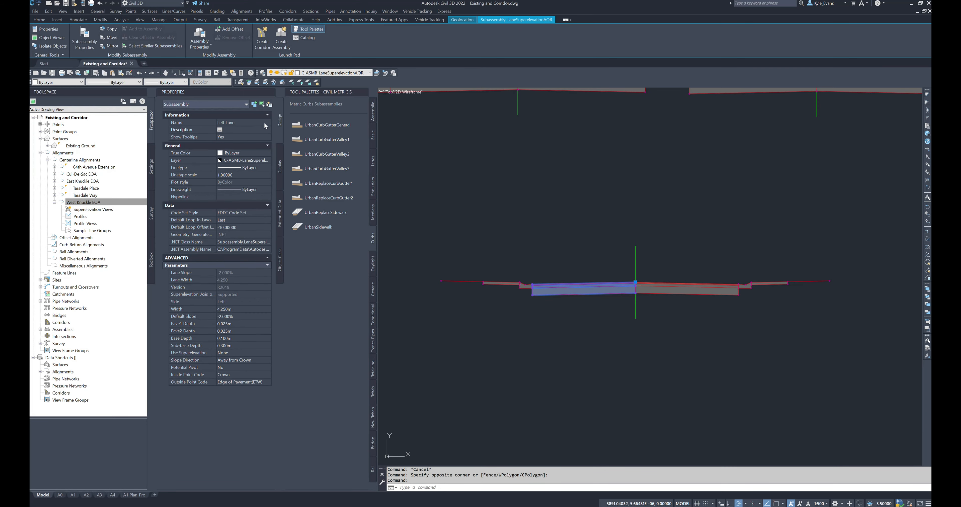
key(Escape)
Step: Rename the mirrored curb and gutter subassembly so that its name identifies the left side
click(526, 286)
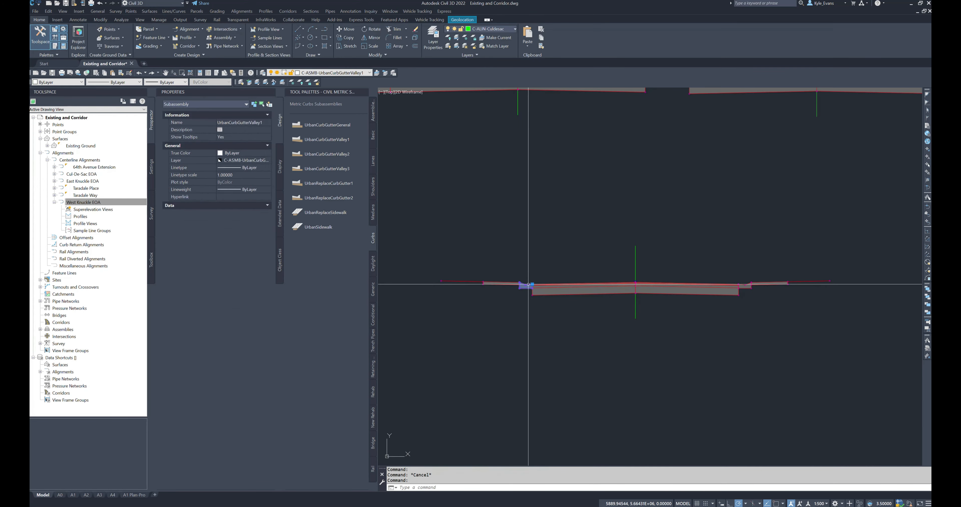
click(261, 122)
text(L)
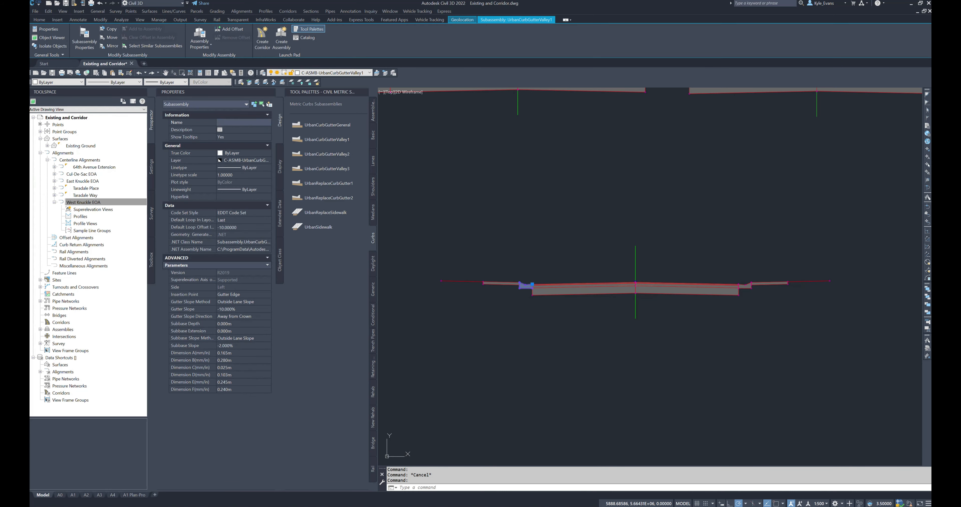
key(Return)
key(Escape)
Step: Rename the mirrored UrbanSidewalk subassembly as Left Sidewalk
click(480, 300)
click(458, 259)
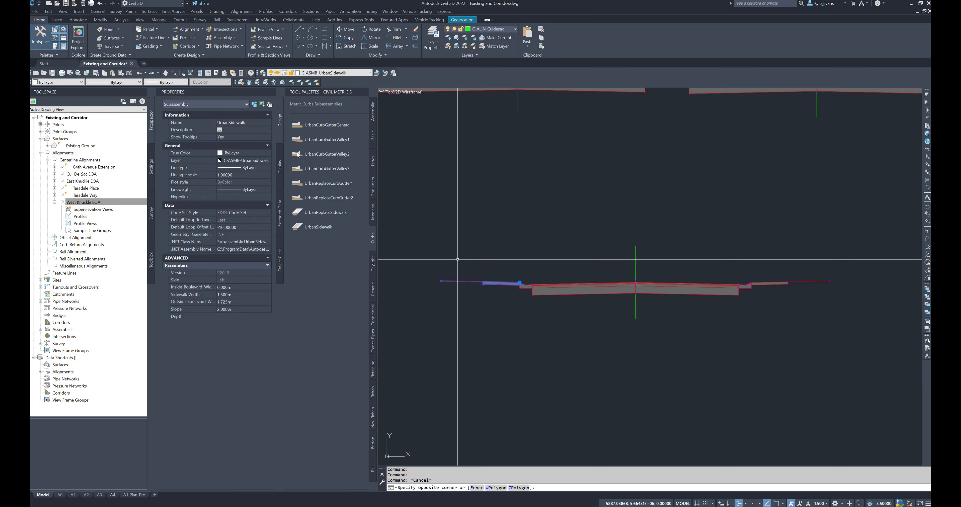
click(254, 122)
double_click(254, 122)
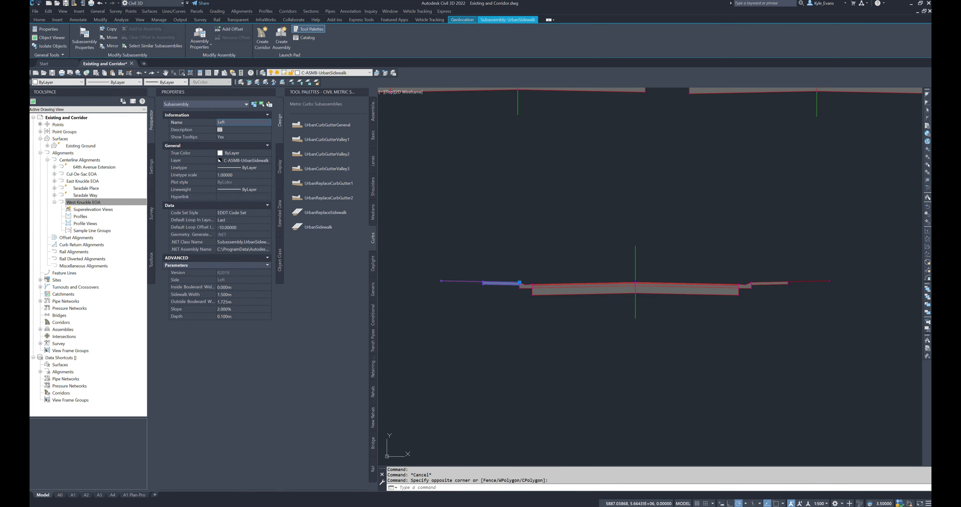
text(Left Sidewalk)
key(Return)
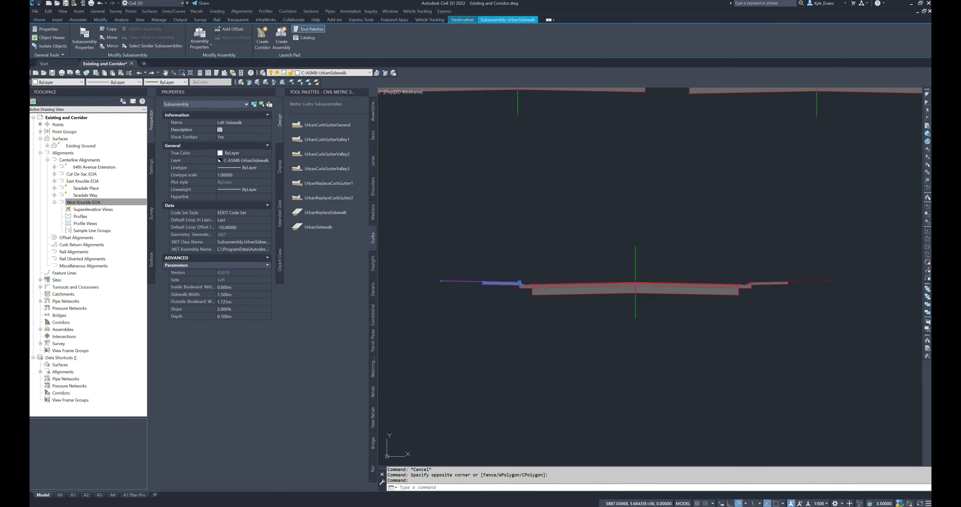
Step: Measure the overall width of the new residential street assembly between the outer endpoints of its left and right sides
middle_drag(637, 215, 630, 163)
key(Escape)
key(Escape)
text(d)
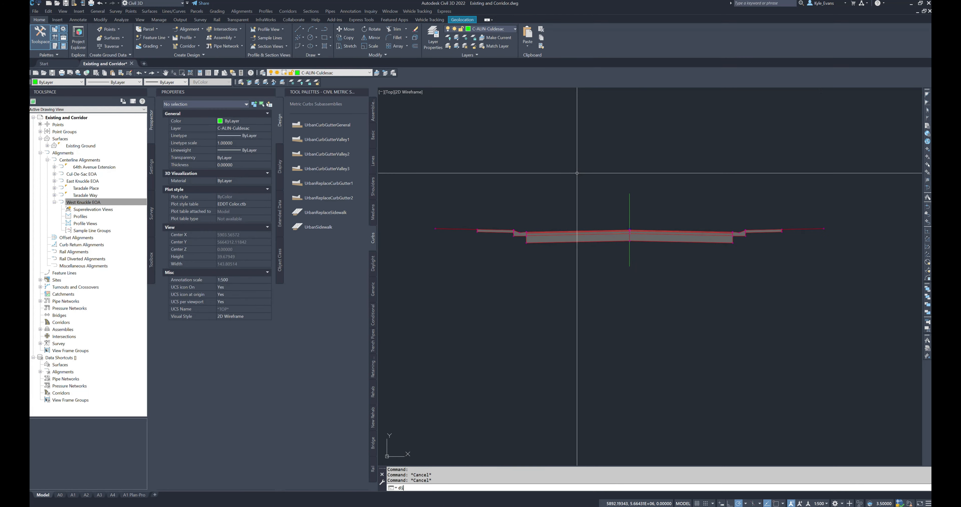
text(i)
key(Return)
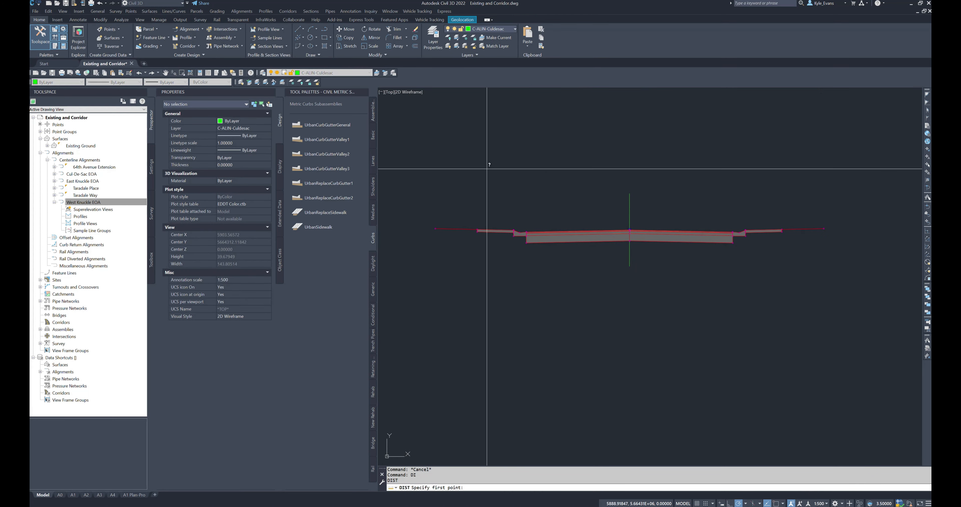
shift+right_click(445, 227)
click(461, 271)
click(444, 228)
shift+right_click(773, 187)
click(790, 231)
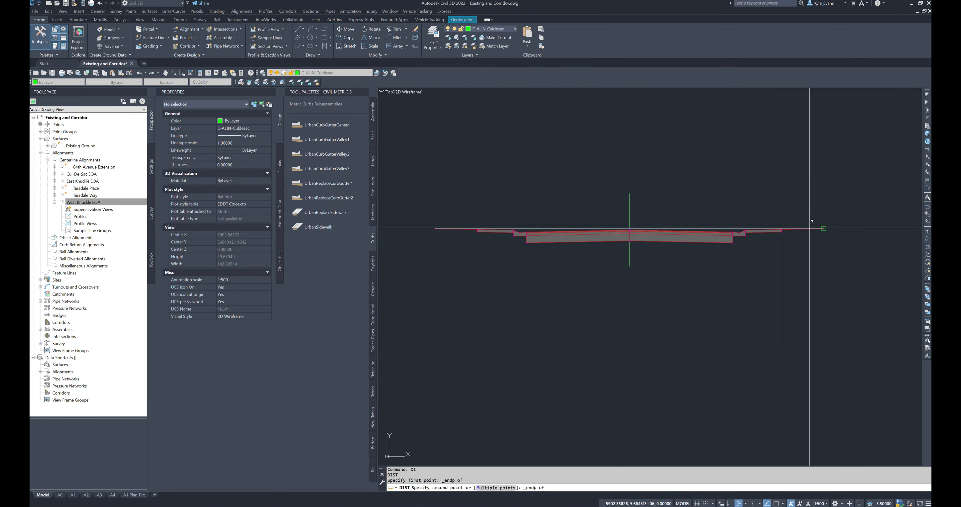
click(809, 225)
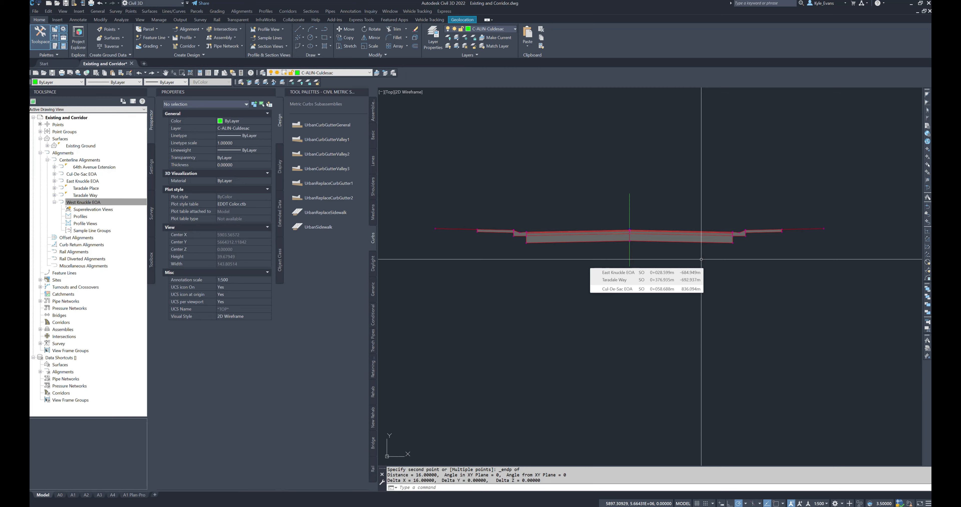
Step: Copy the Residential Street (New) assembly to empty space just below the original
click(630, 257)
middle_drag(630, 258, 675, 201)
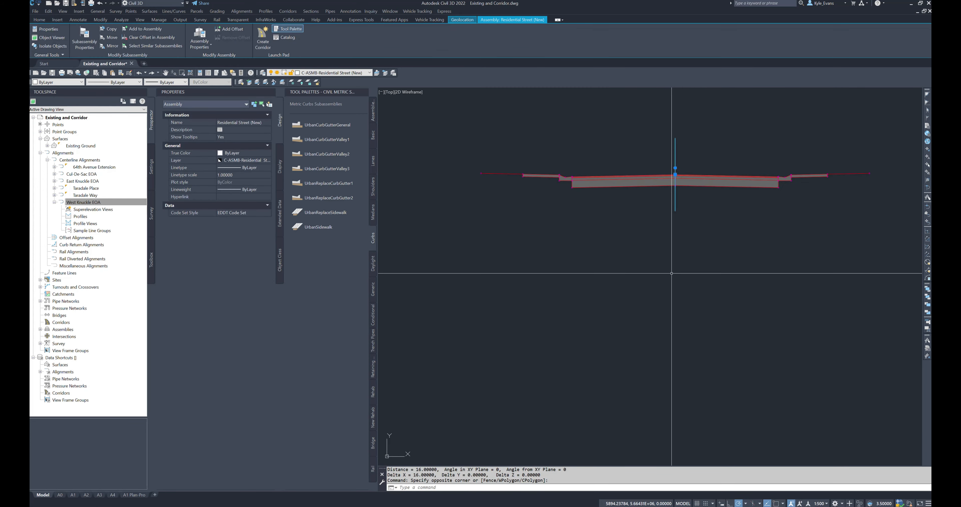
text(co)
key(Return)
click(678, 224)
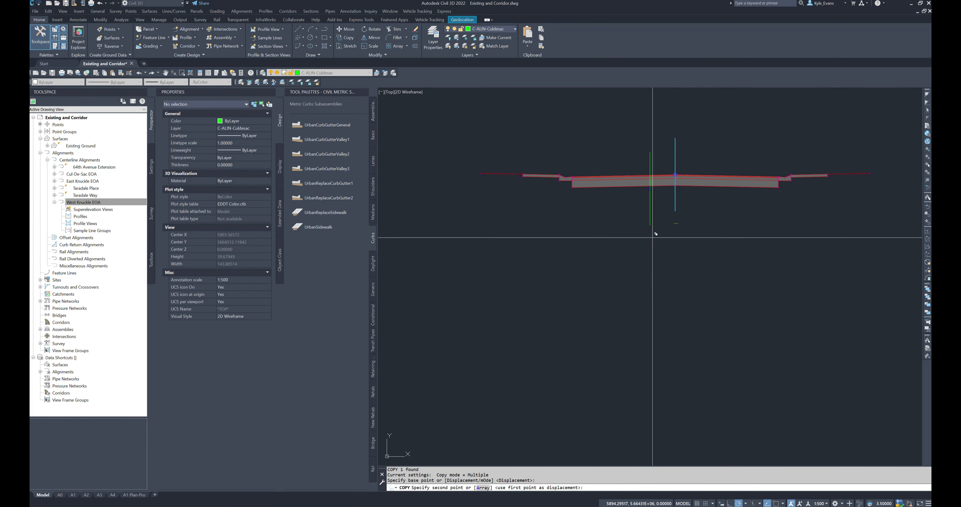
click(592, 320)
key(Escape)
Step: Delete the right lane, curb and sidewalk subassemblies from the copied assembly
click(798, 316)
click(586, 261)
middle_drag(590, 339, 593, 311)
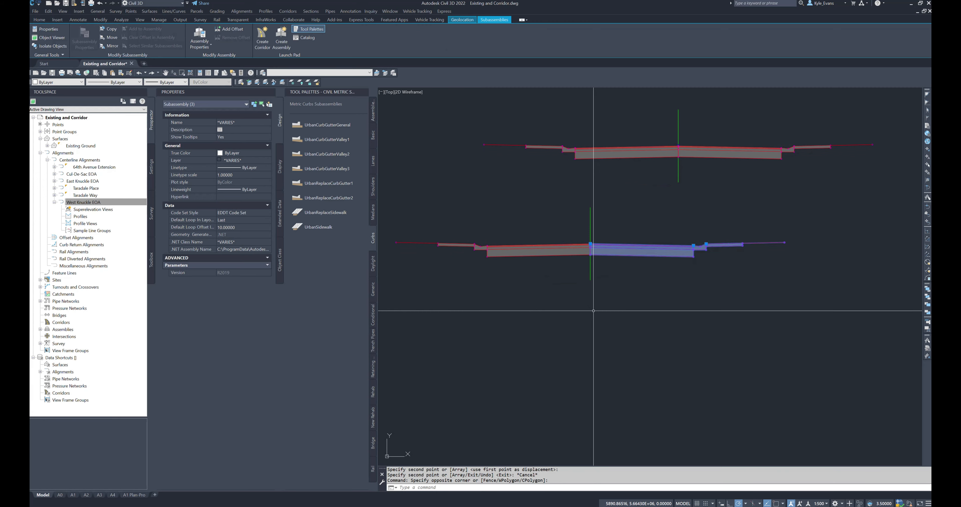
key(Delete)
Step: Rename the copied left-half assembly as Residential Street Left Side Only (New)
click(620, 290)
click(577, 272)
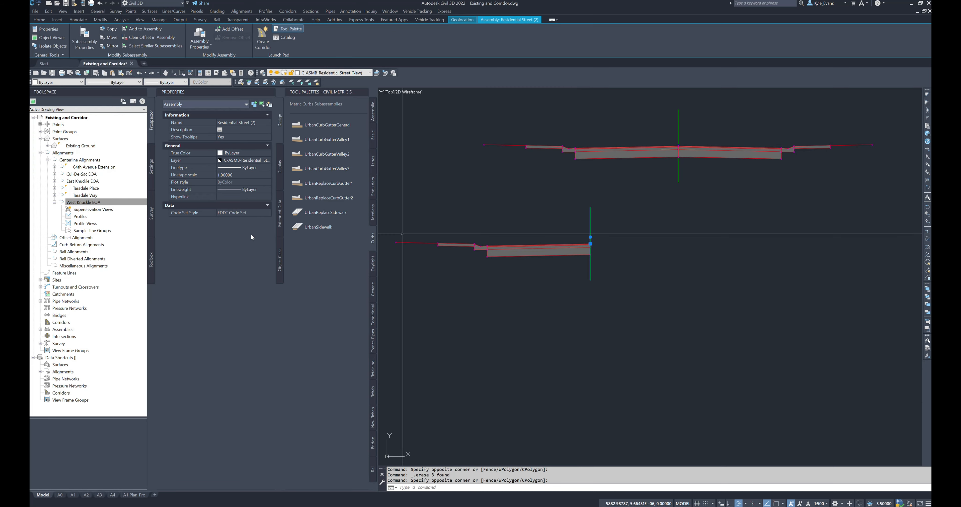
click(255, 124)
drag(251, 123, 266, 127)
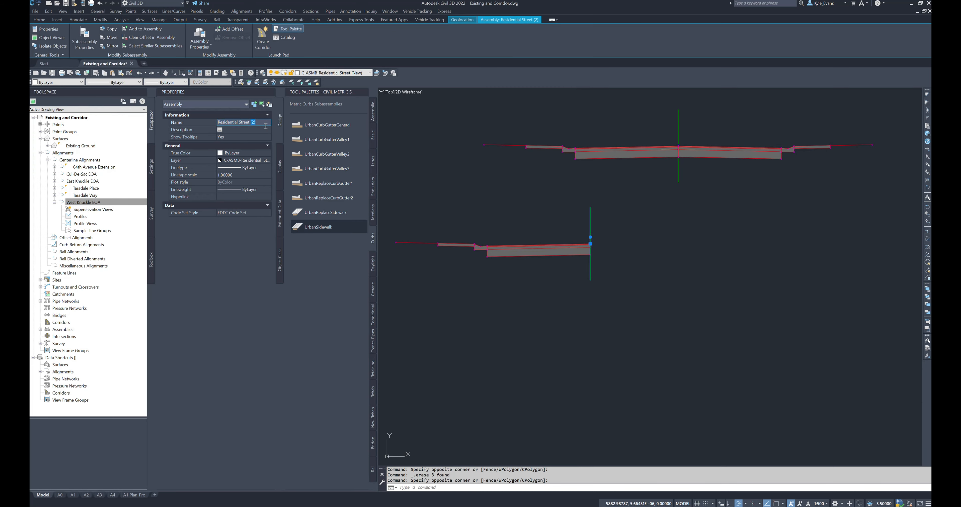
key(Return)
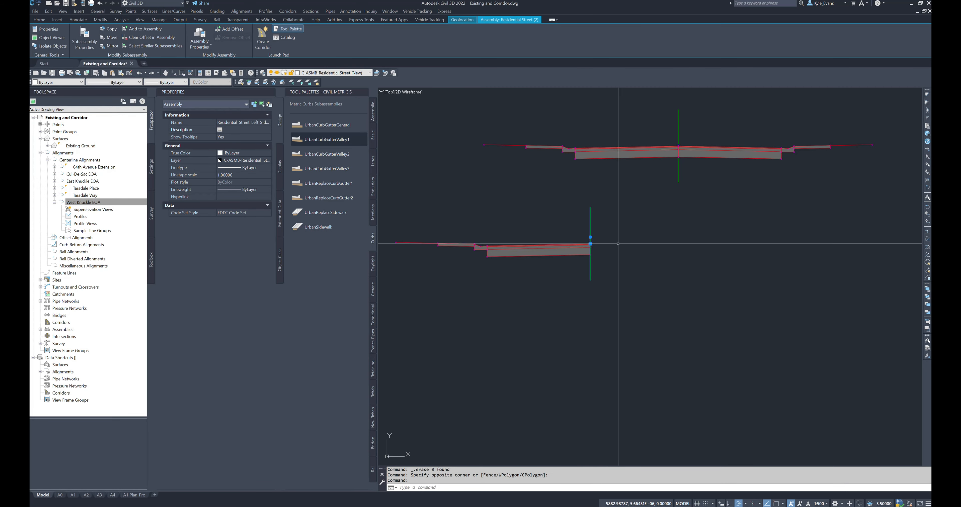
Step: Copy the full Residential Street (New) assembly to a spot just right of the left-side-only assembly
scroll(623, 187, down, 3)
key(Escape)
click(626, 209)
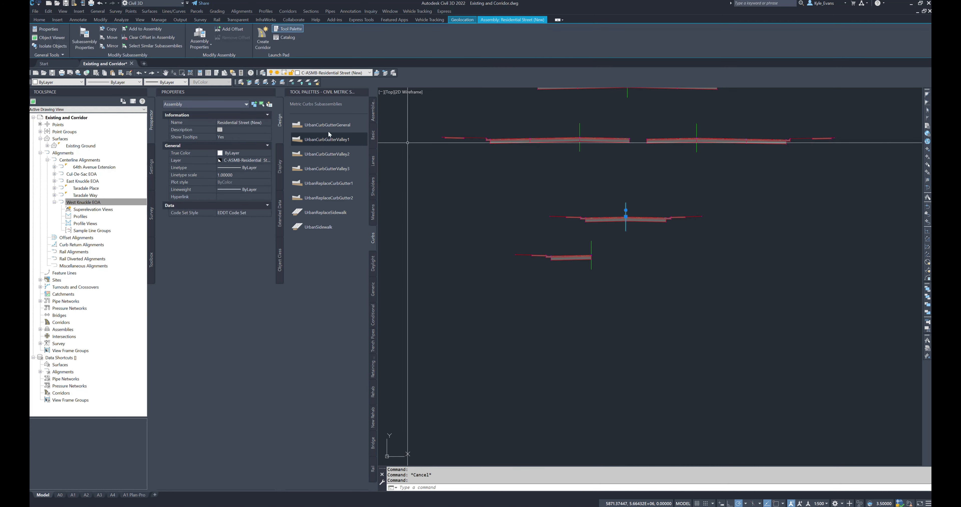
click(593, 243)
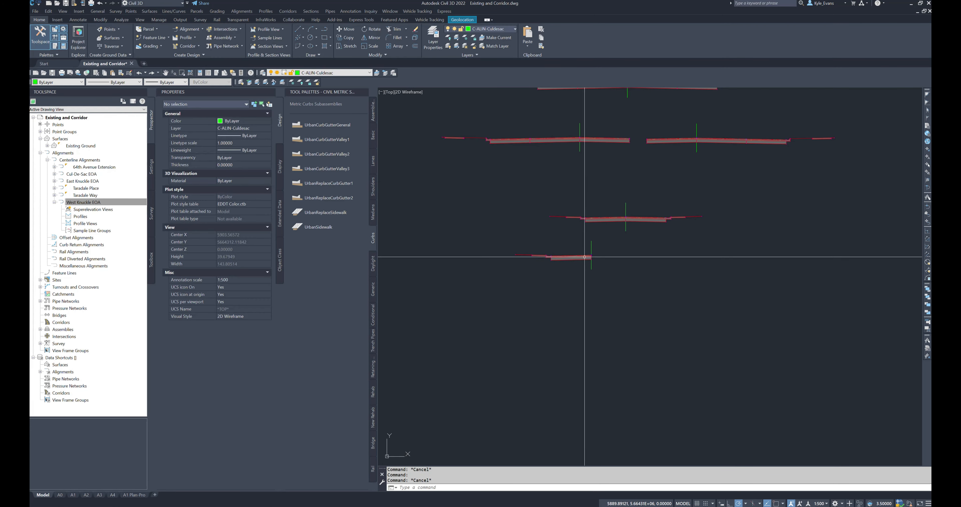
click(586, 257)
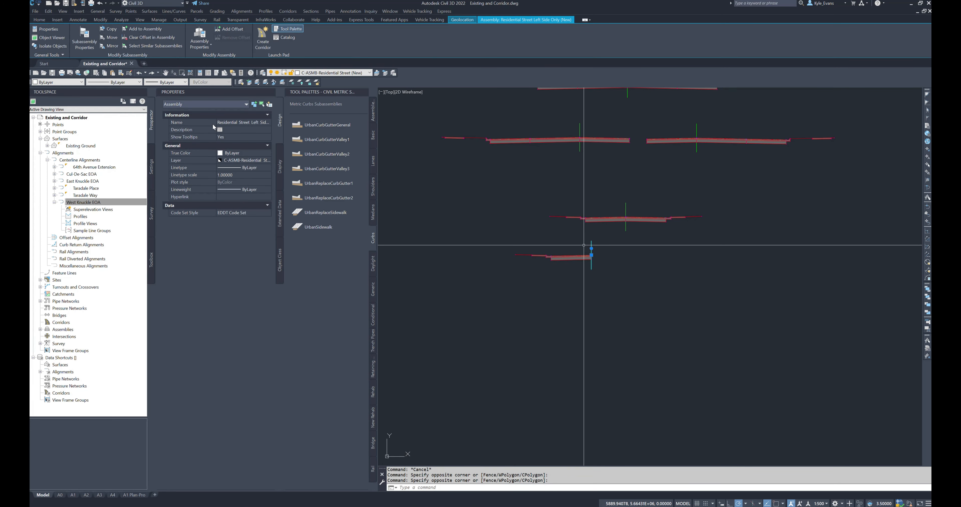
key(Escape)
click(624, 220)
text(co)
key(Return)
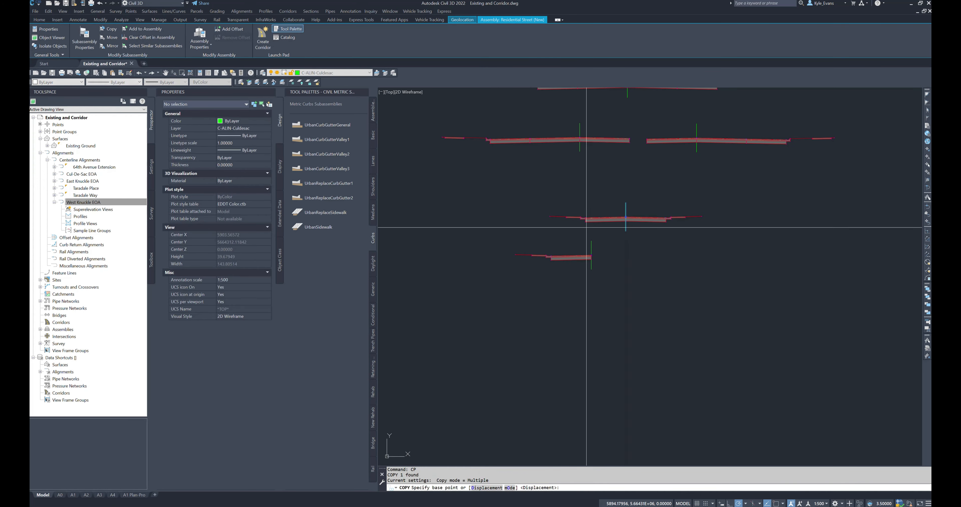
click(626, 219)
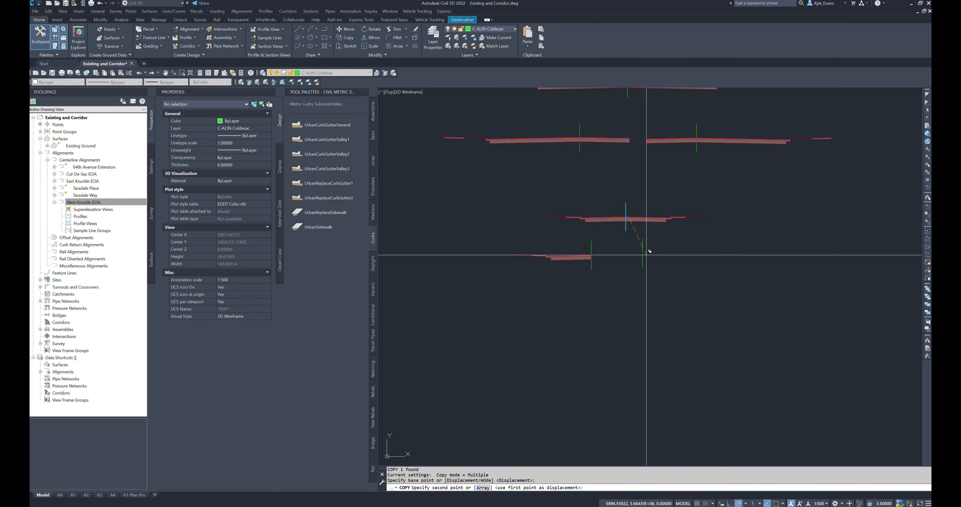
click(647, 255)
key(Escape)
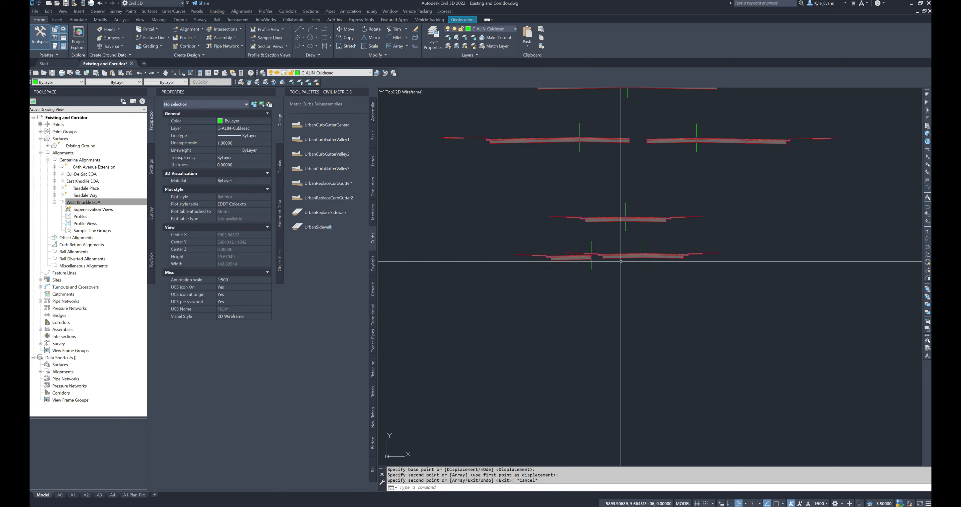
Step: Delete the left lane, curb and sidewalk subassemblies from the second copy
click(644, 262)
click(594, 249)
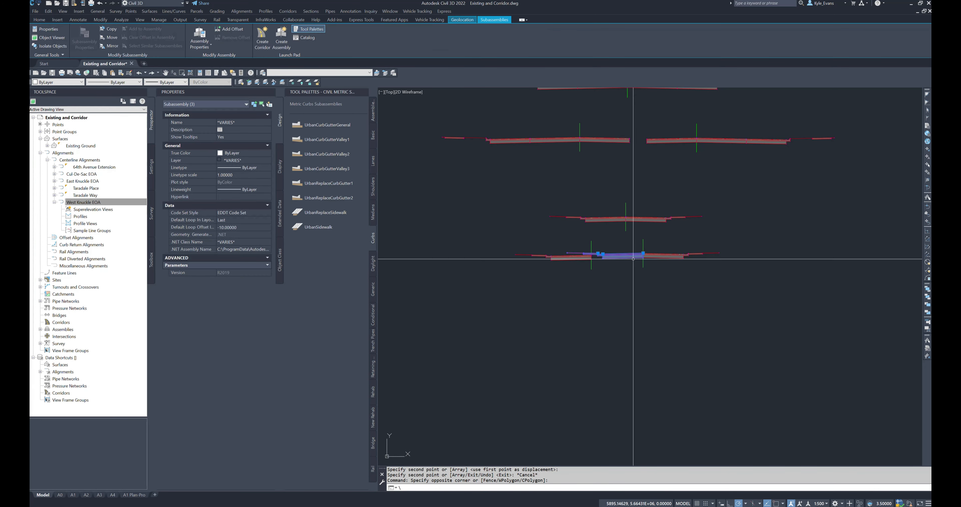
middle_drag(550, 273, 557, 302)
key(Escape)
scroll(566, 275, up, 4)
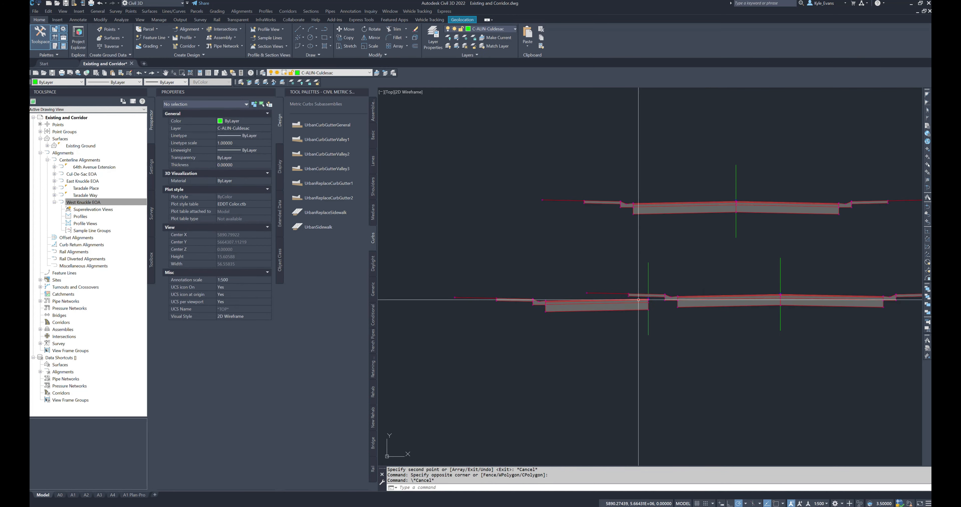
click(721, 326)
click(659, 278)
key(Delete)
Step: Rename the right-half assembly with a name beginning "Residential Street Right Side", matching the left-half assembly's naming
click(801, 263)
click(745, 324)
click(251, 124)
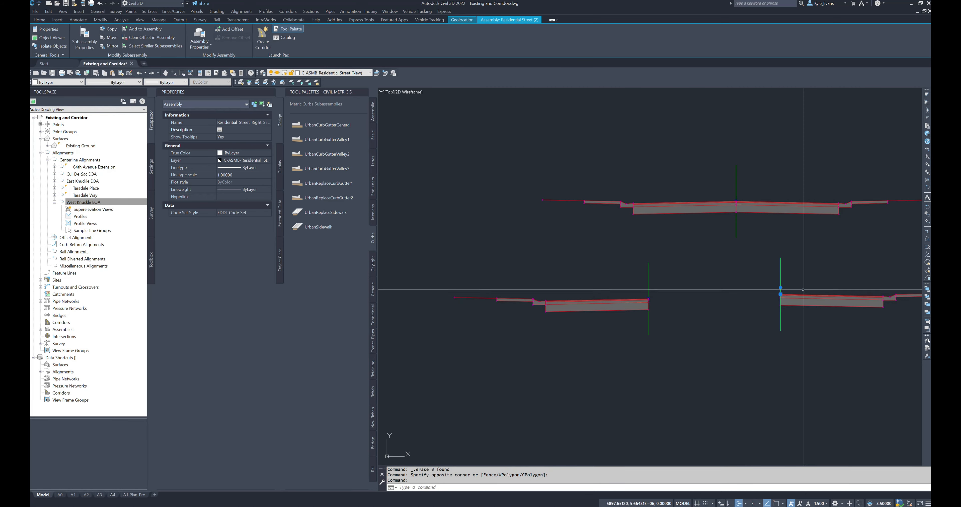
scroll(778, 289, down, 2)
key(Escape)
click(749, 210)
click(744, 215)
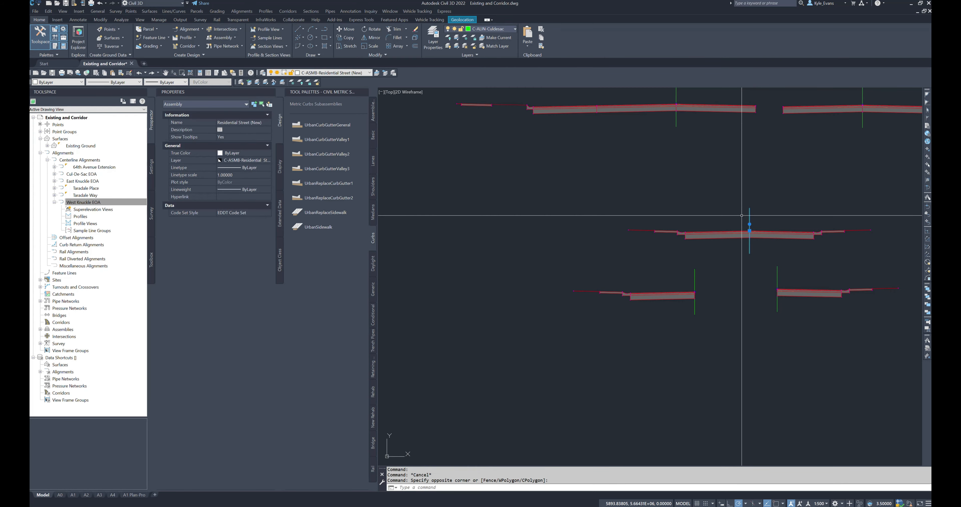
key(Escape)
Step: Move the left-half and right-half assemblies closer together beneath the full residential street assembly
scroll(800, 338, down, 2)
middle_drag(800, 338, 722, 293)
click(664, 286)
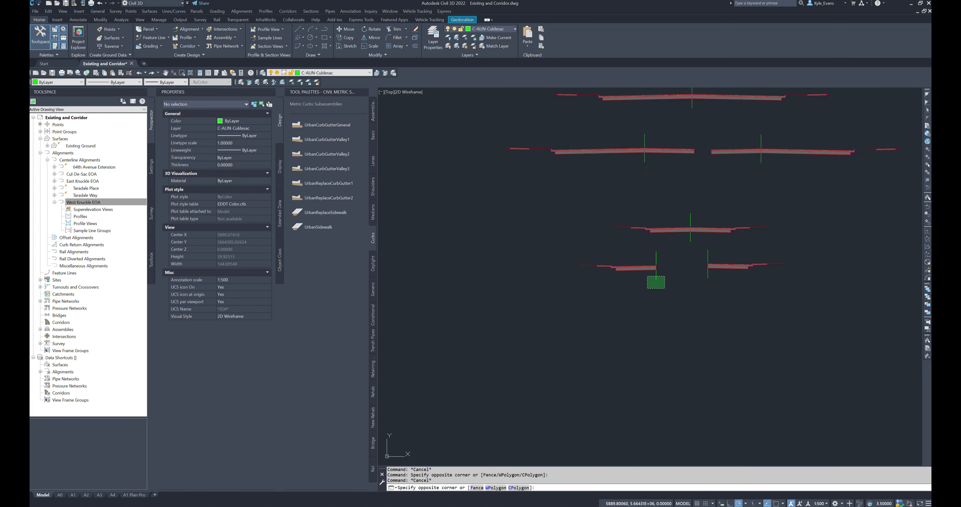
click(654, 266)
click(654, 266)
key(Escape)
click(661, 266)
click(654, 283)
click(656, 265)
click(700, 265)
key(Escape)
Step: Examine the West Knuckle EOA alignment beside the Taradale Way centerline at the road bend
scroll(557, 375, down, 6)
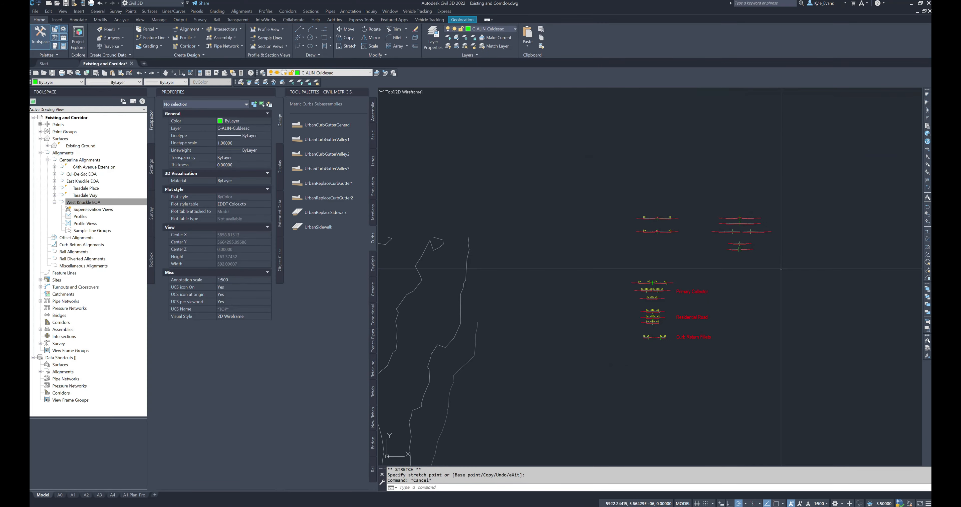
scroll(557, 374, up, 10)
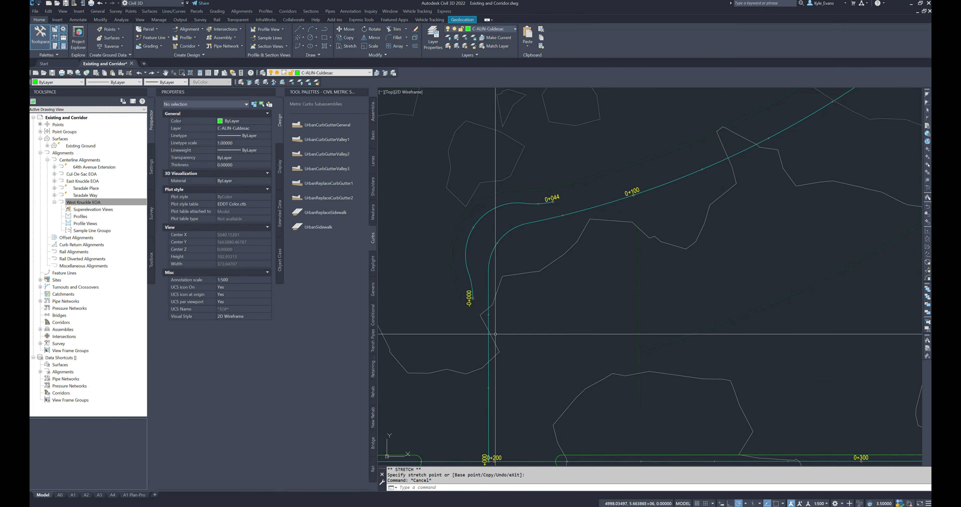
mouse_move(490, 344)
mouse_down()
mouse_move(522, 245)
mouse_move(522, 199)
mouse_move(520, 261)
mouse_move(490, 341)
mouse_move(546, 214)
mouse_move(504, 268)
mouse_move(529, 224)
mouse_move(588, 220)
mouse_move(585, 229)
mouse_move(496, 232)
mouse_move(487, 312)
mouse_up()
key(Escape)
click(485, 218)
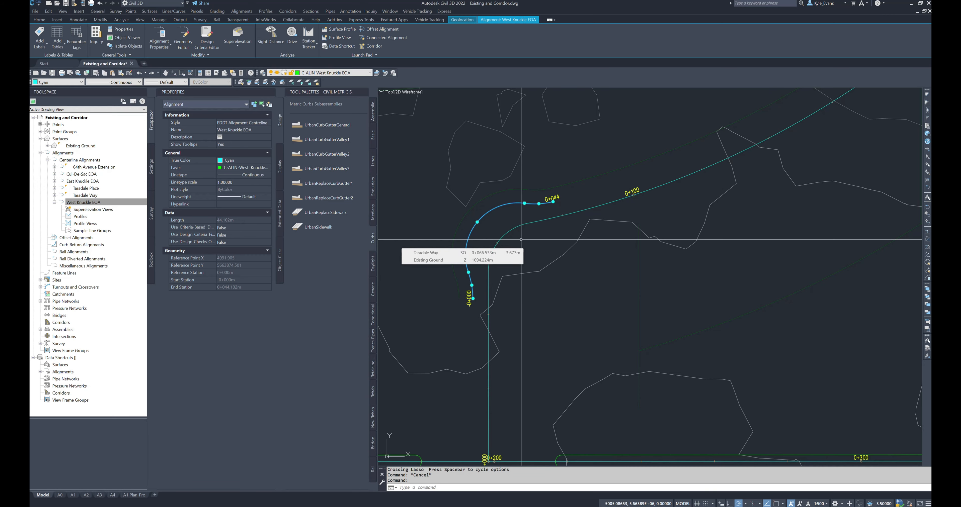
key(Escape)
scroll(483, 309, down, 10)
scroll(682, 253, up, 8)
scroll(617, 231, up, 15)
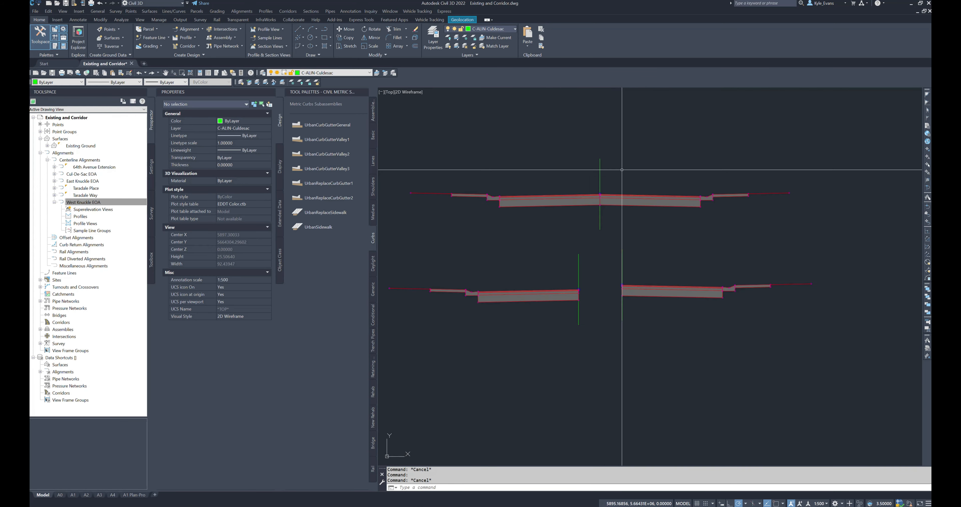
click(599, 189)
click(572, 152)
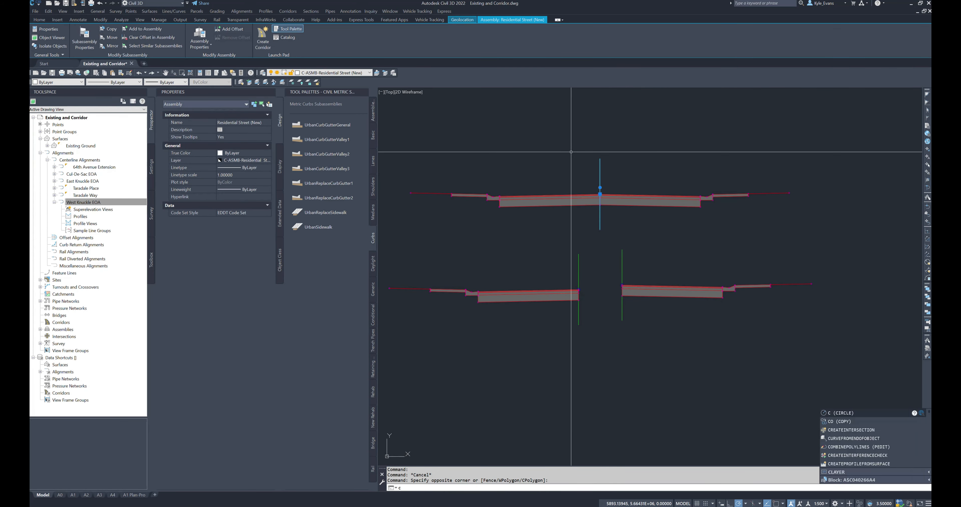
key(Return)
click(614, 173)
scroll(616, 166, down, 2)
scroll(616, 168, down, 4)
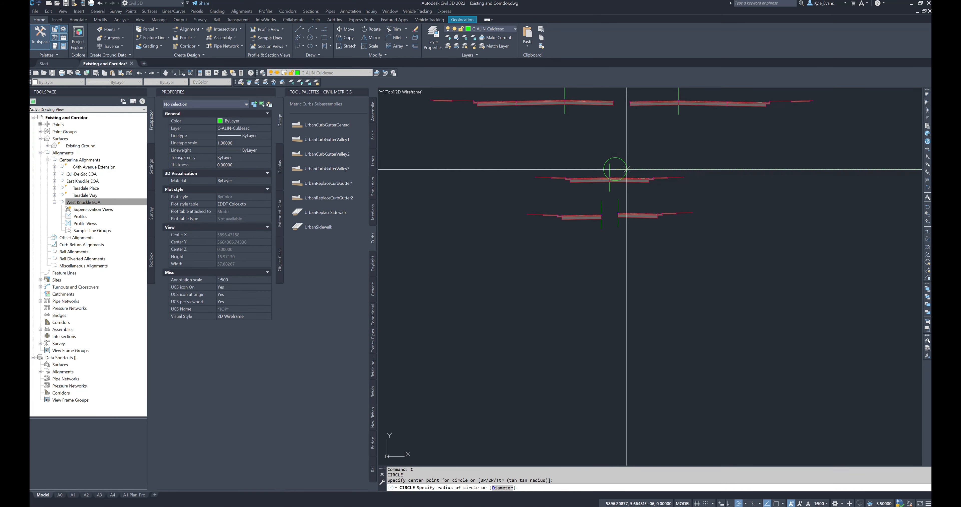
key(Escape)
key(Escape)
key(Escape)
text(cp)
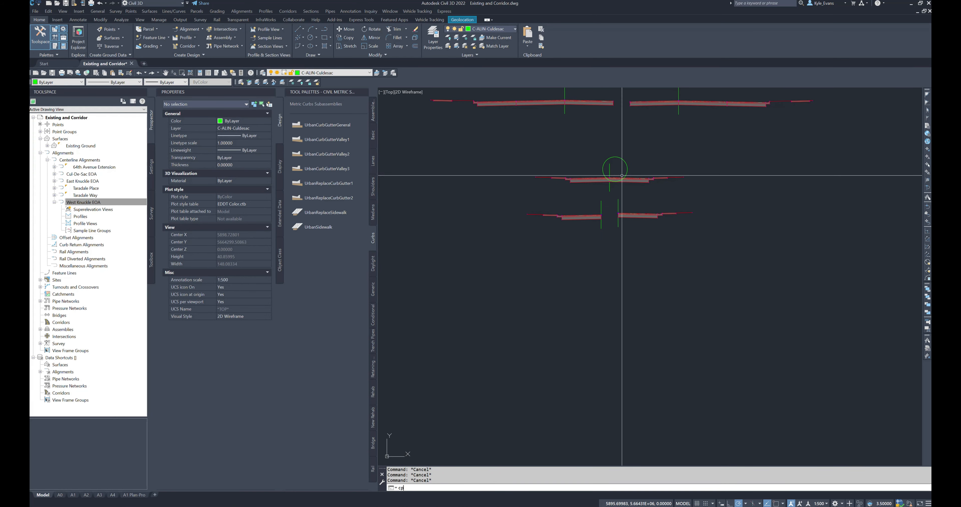
key(Escape)
click(618, 157)
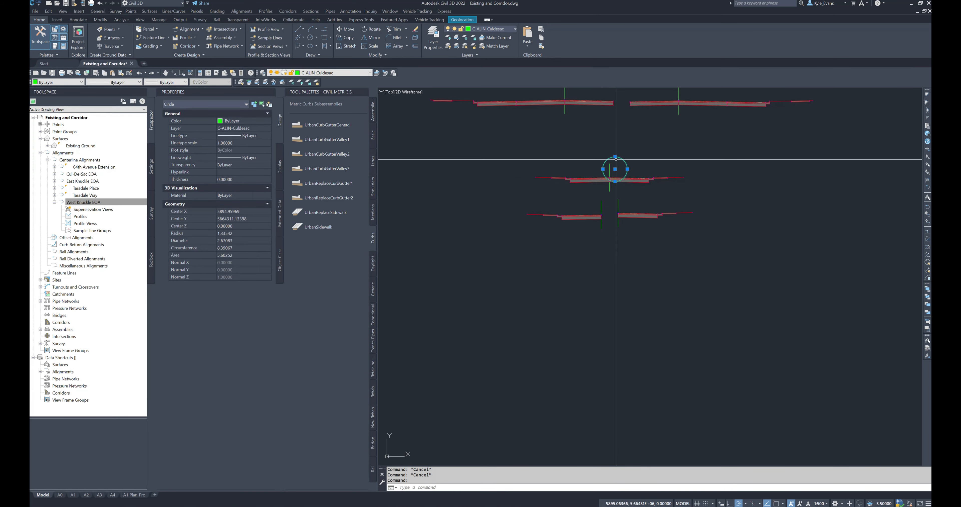
key(Delete)
Step: Copy the full Residential Street (New) assembly twice, stacking both copies vertically below the half assemblies
text(cp)
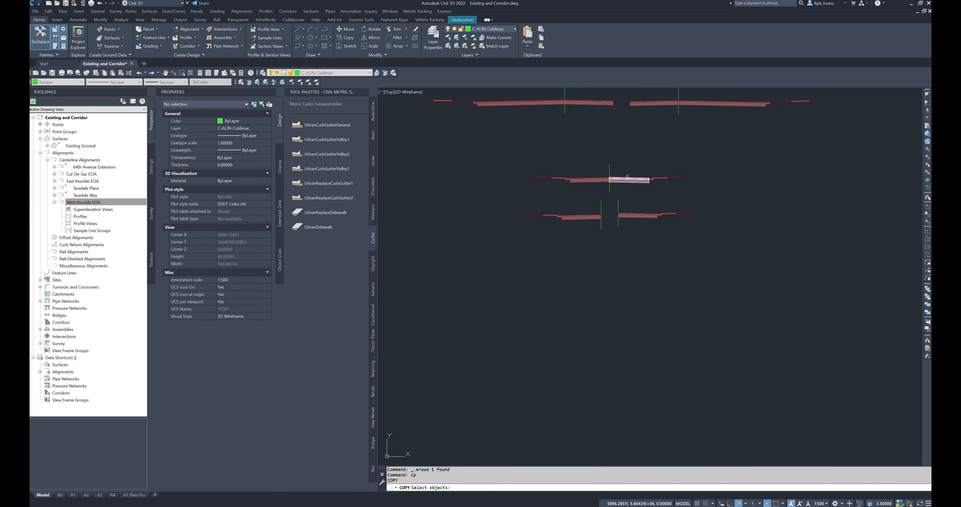
key(Return)
click(610, 167)
key(Return)
click(610, 172)
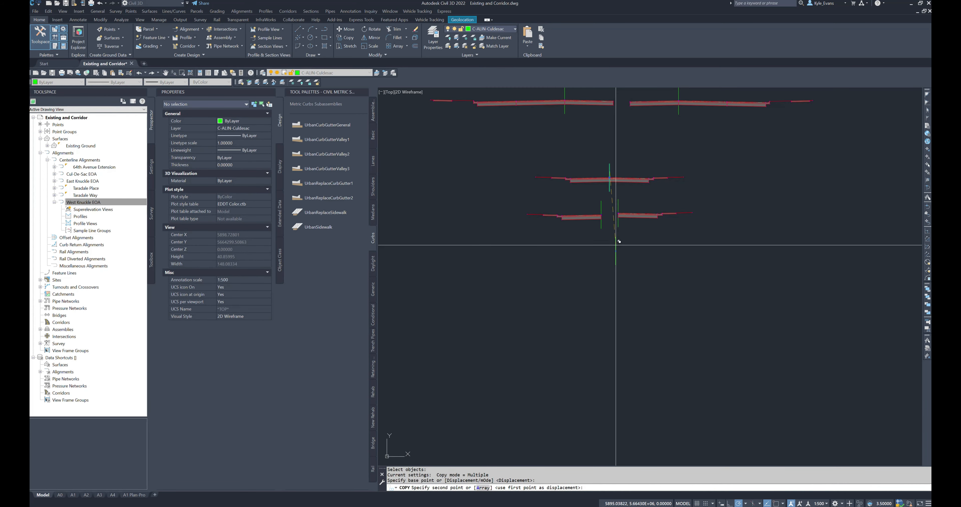
click(610, 254)
click(610, 311)
key(Escape)
Step: Delete the right curb and sidewalk subassemblies from the upper of the two new copies
scroll(663, 277, up, 4)
click(663, 256)
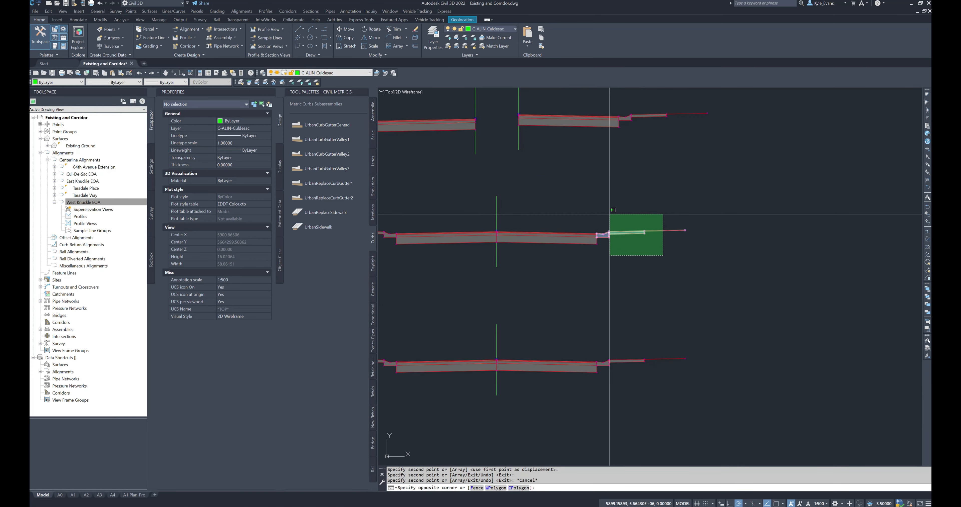
click(610, 221)
key(Delete)
Step: Delete the left curb and sidewalk subassemblies from the lower of the two new copies
middle_drag(614, 318, 748, 269)
click(521, 324)
click(479, 288)
key(Delete)
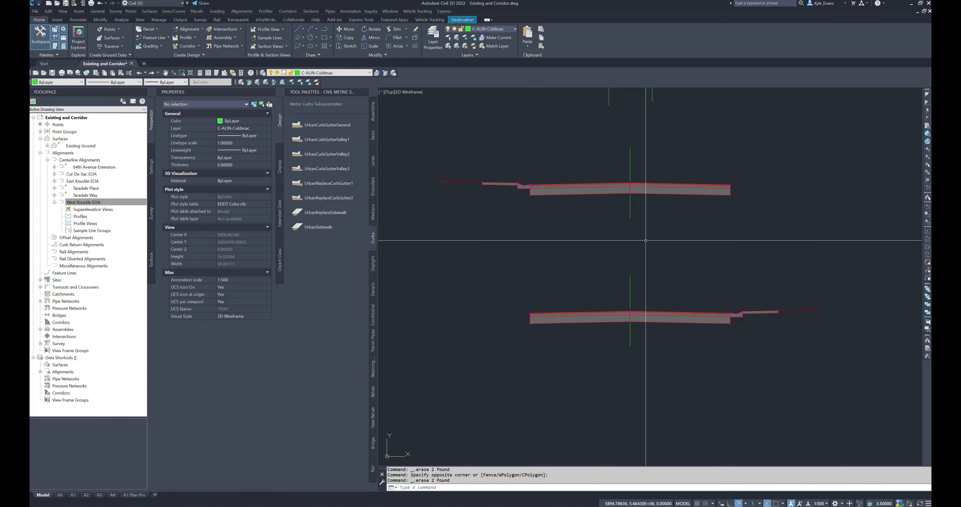
Step: Rename the upper copy that keeps only its left curb and sidewalk with a name beginning "Residential Street Curb"
scroll(646, 250, down, 3)
click(653, 224)
click(618, 212)
click(241, 123)
text(R)
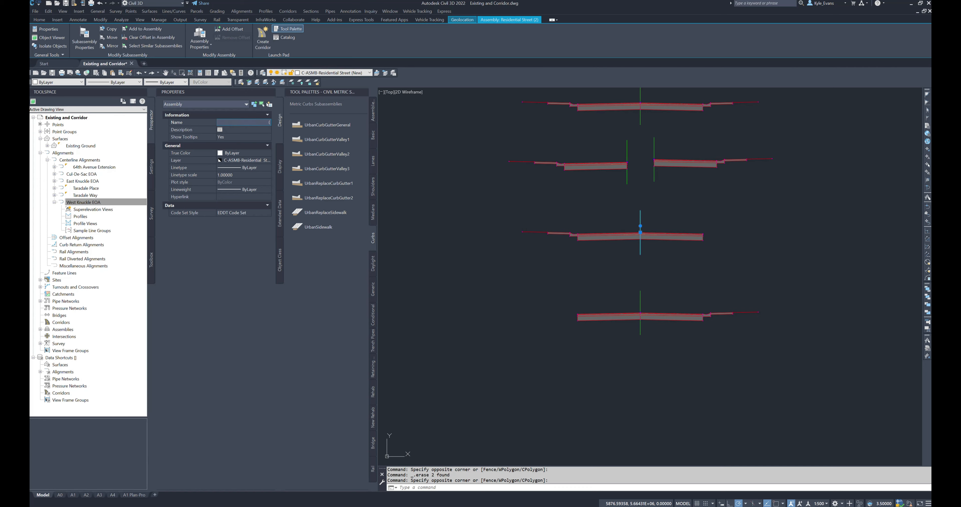
key(Escape)
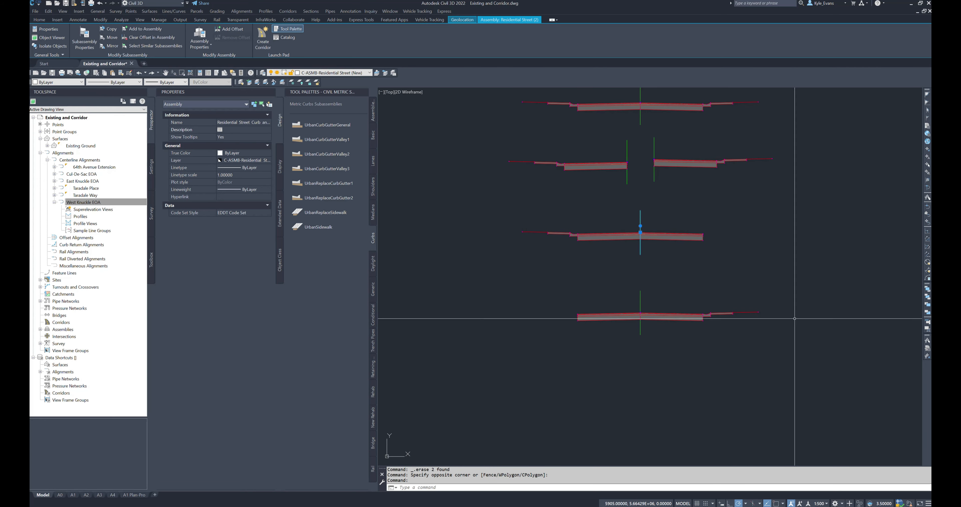
Step: Rename the lower copy that keeps only its right curb and sidewalk with a name beginning "Residential Street Curb and Gutter on"
click(625, 294)
click(251, 122)
text(R)
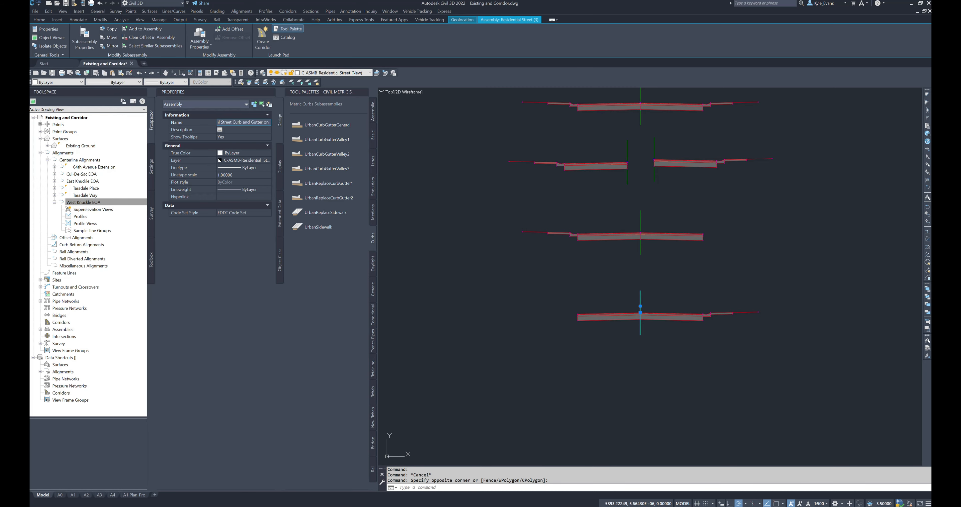
text(gw)
key(Return)
mouse_move(666, 296)
middle_down()
mouse_move(588, 296)
mouse_move(560, 315)
middle_up()
key(Escape)
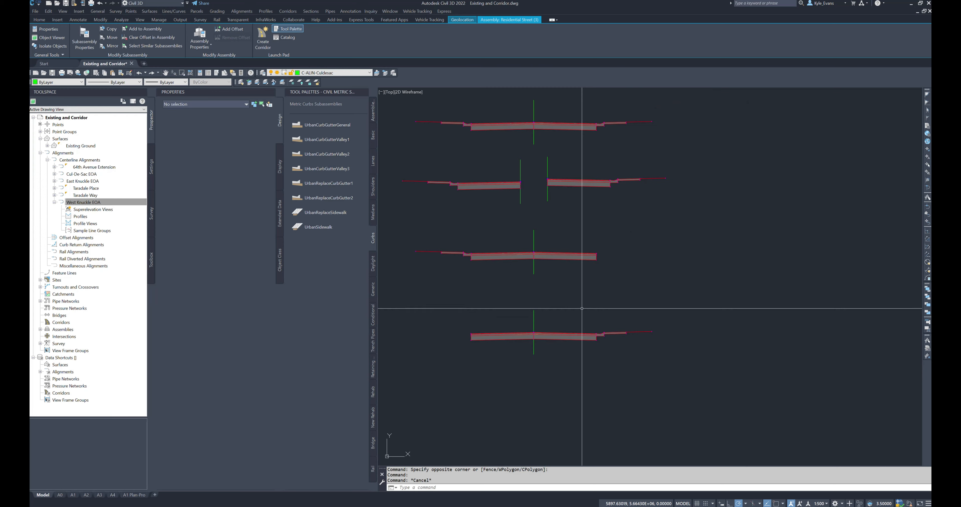
Step: Examine in plan where the Taradale Place alignment meets Taradale Way, comparing it with the one-sided curb assemblies
scroll(556, 294, down, 2)
drag(433, 244, 631, 359)
key(Escape)
scroll(641, 352, down, 8)
middle_drag(523, 379, 776, 242)
scroll(585, 339, up, 3)
mouse_move(586, 336)
middle_down()
mouse_move(621, 305)
mouse_move(828, 232)
middle_up()
scroll(701, 230, down, 5)
scroll(547, 285, up, 7)
scroll(564, 294, up, 4)
mouse_move(531, 348)
mouse_down()
mouse_move(609, 269)
mouse_move(660, 265)
mouse_move(540, 354)
mouse_up()
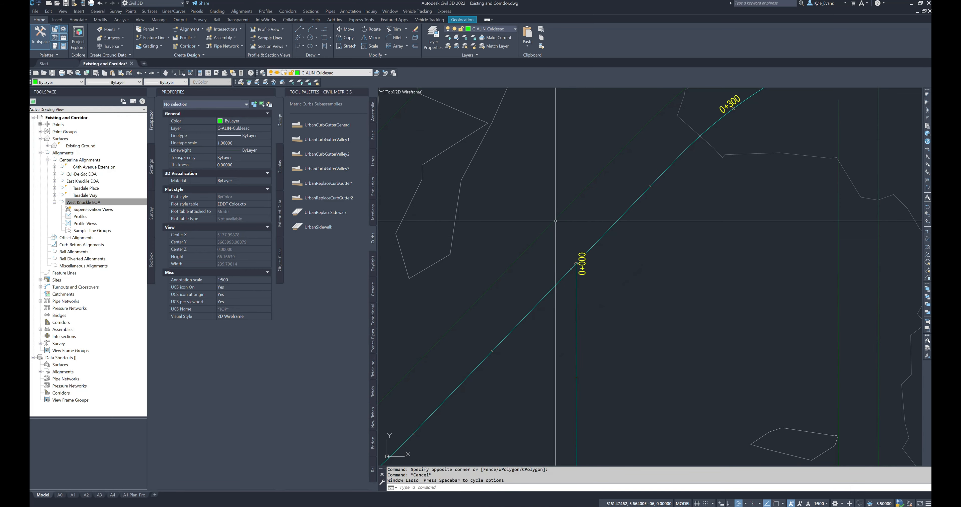
click(430, 329)
click(638, 139)
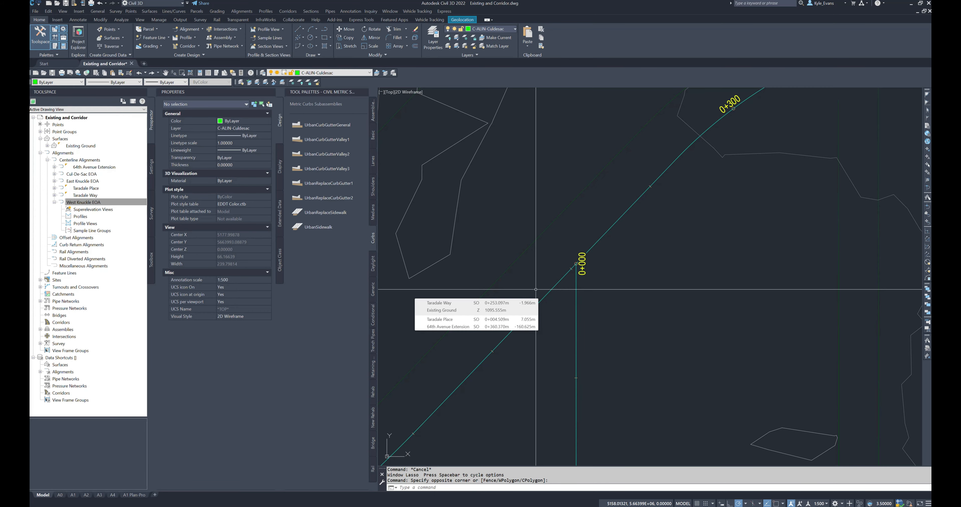
scroll(577, 291, down, 6)
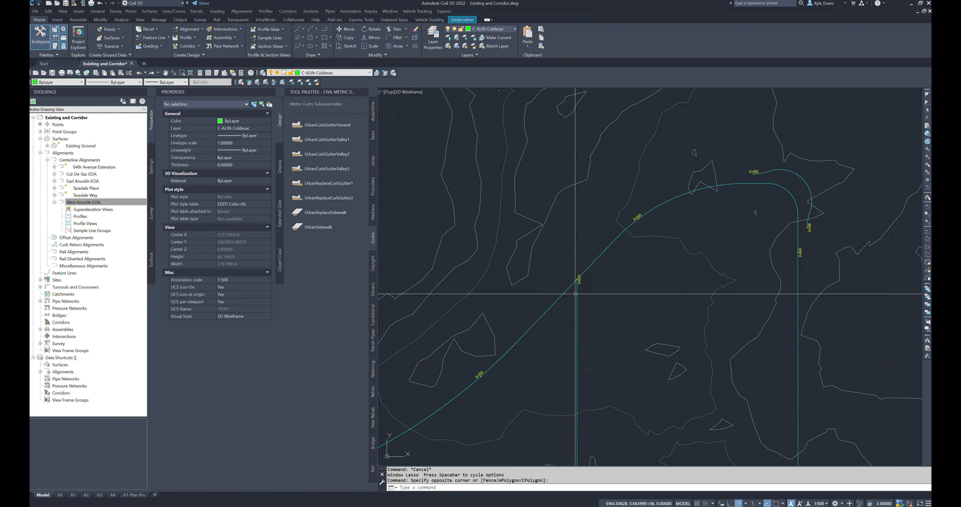
scroll(579, 321, down, 12)
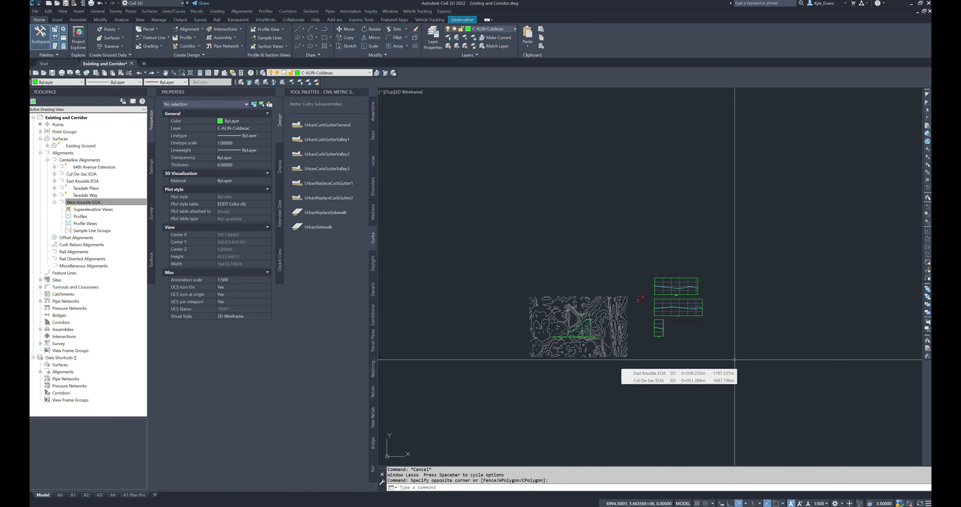
Step: Start a new assembly named "Curb Return Right (New)" with the assembly type Other
scroll(667, 321, up, 10)
scroll(723, 246, up, 10)
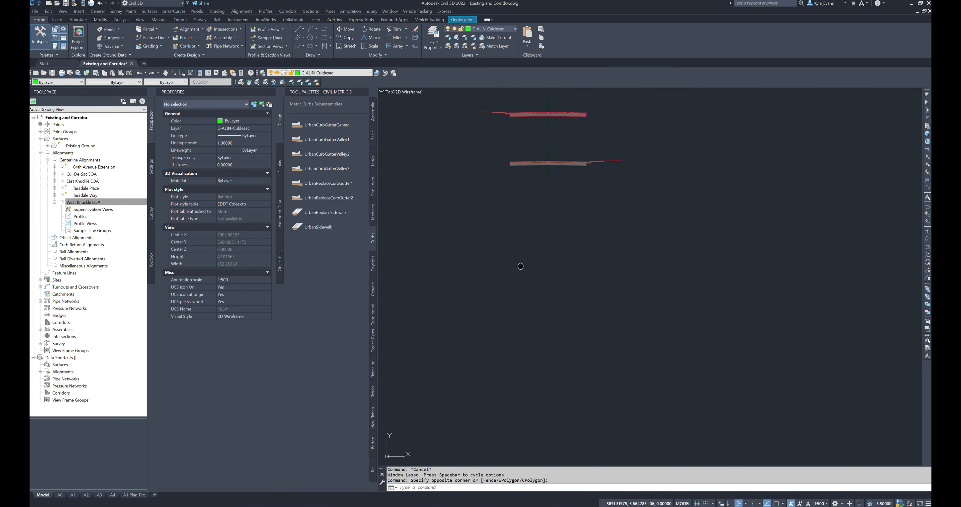
middle_drag(521, 267, 533, 321)
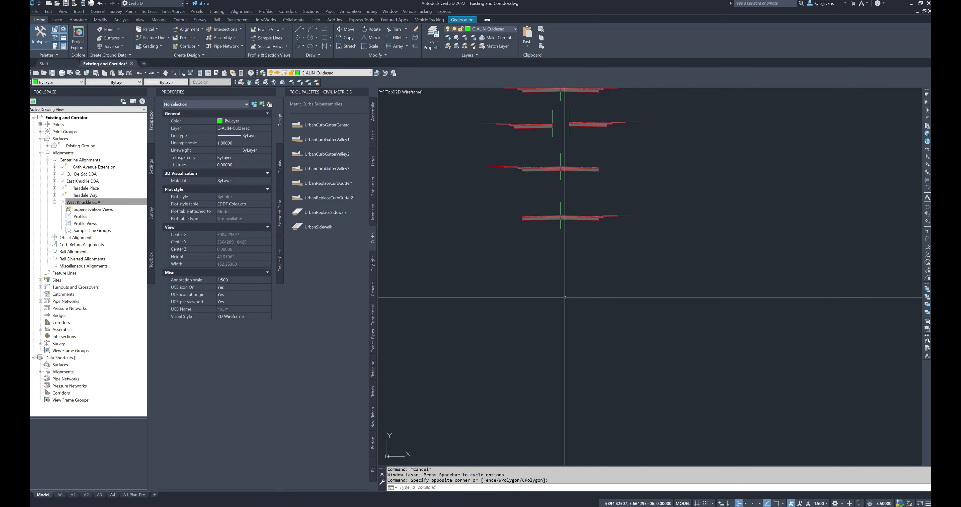
middle_drag(644, 181, 673, 209)
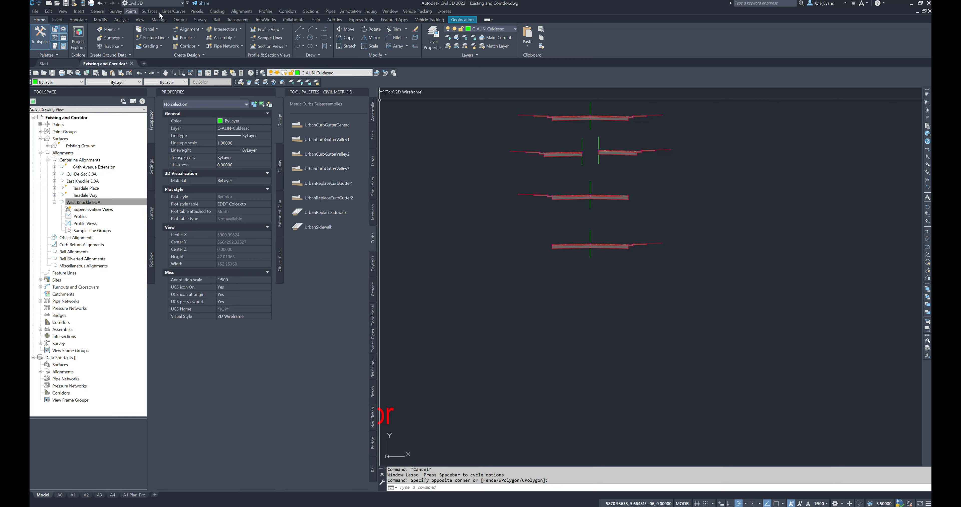
click(288, 12)
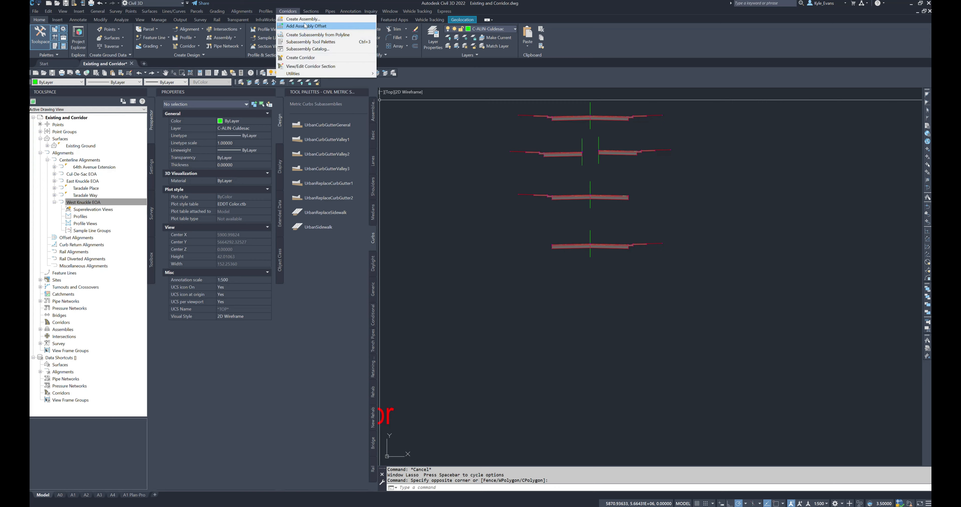
click(297, 19)
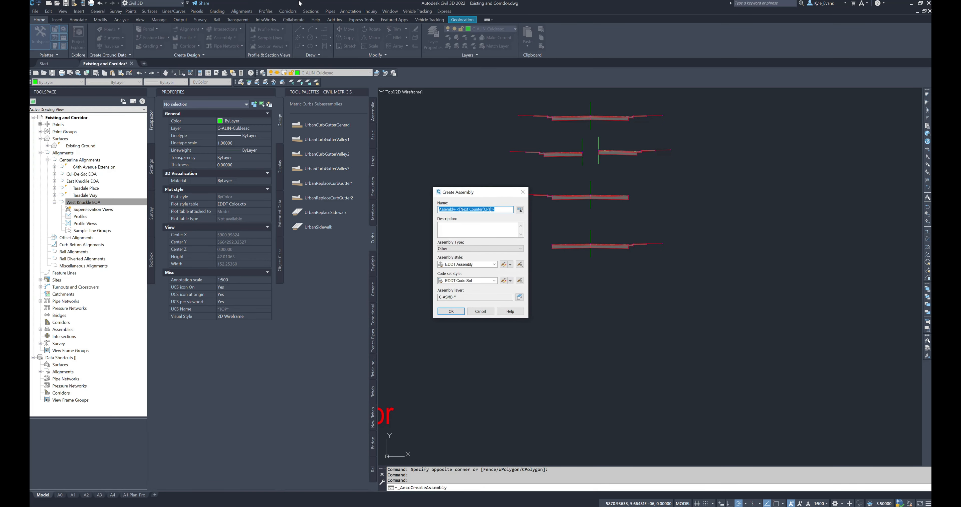
text(Curb Return Right (New)
click(477, 248)
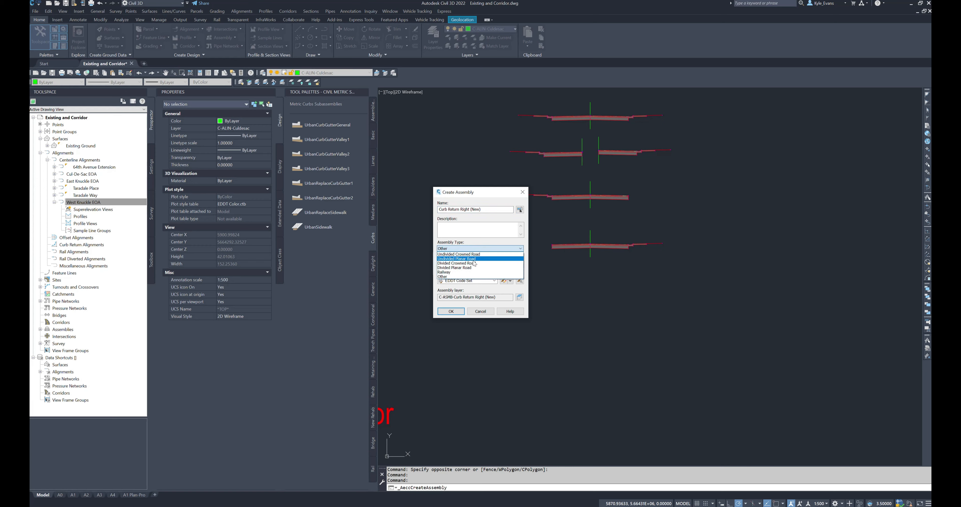
click(479, 240)
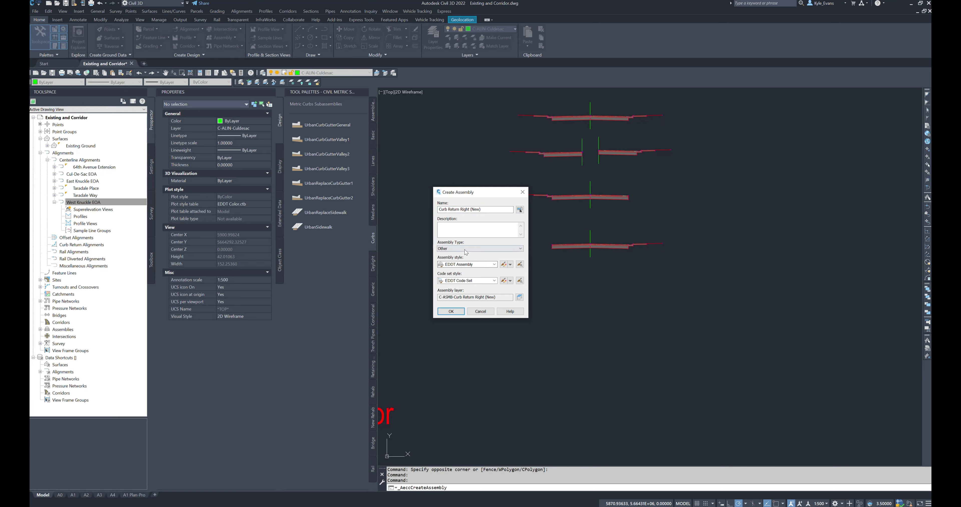
click(467, 250)
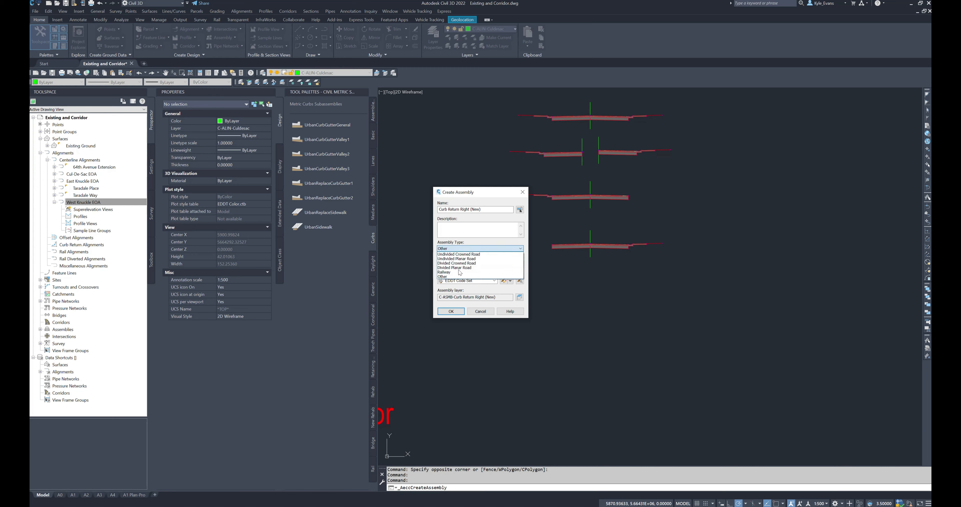
click(462, 276)
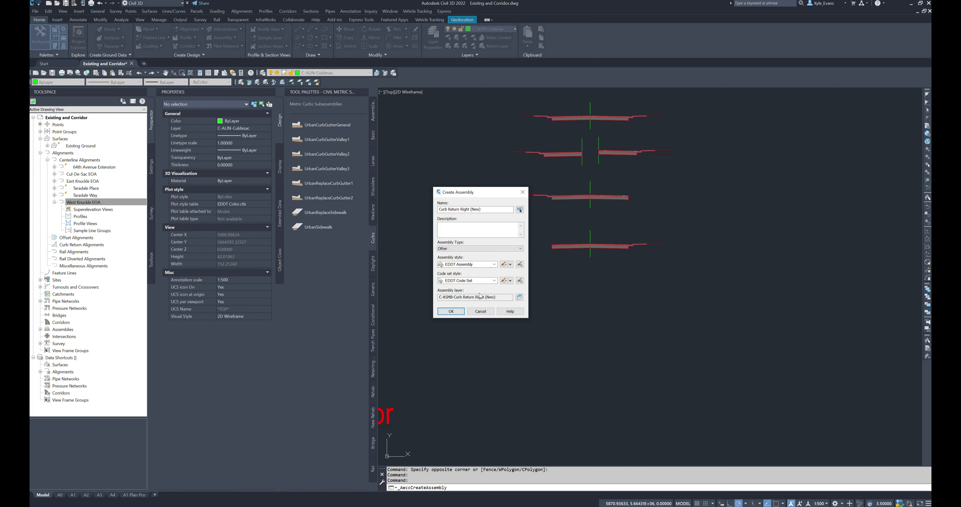
Step: Replace "Right" with "Fillet" in the new assembly's name and place its baseline below the one-sided curb assemblies
click(460, 209)
text(Fillet)
click(451, 311)
click(562, 290)
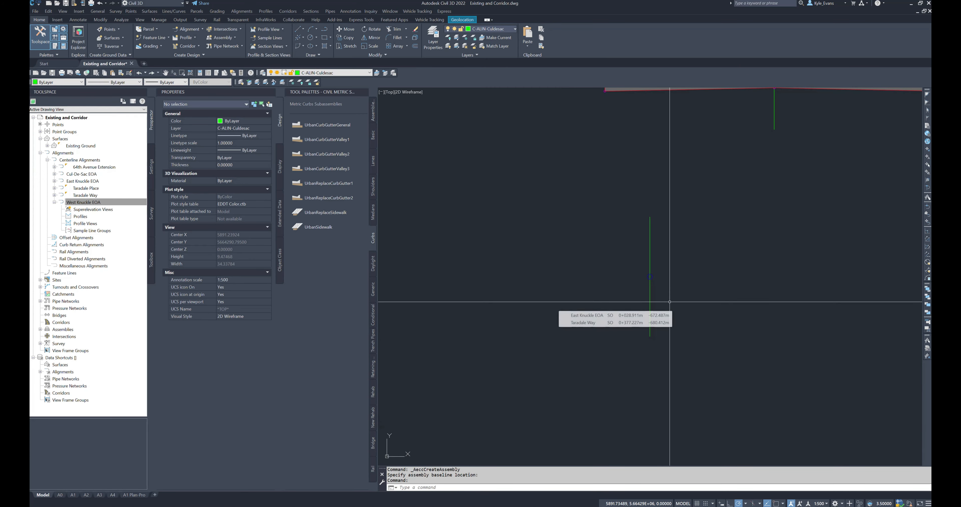
Step: Start adding a LaneSuperelevationAOR subassembly for the curb return assembly and examine the knuckle alignment in plan
scroll(669, 320, down, 5)
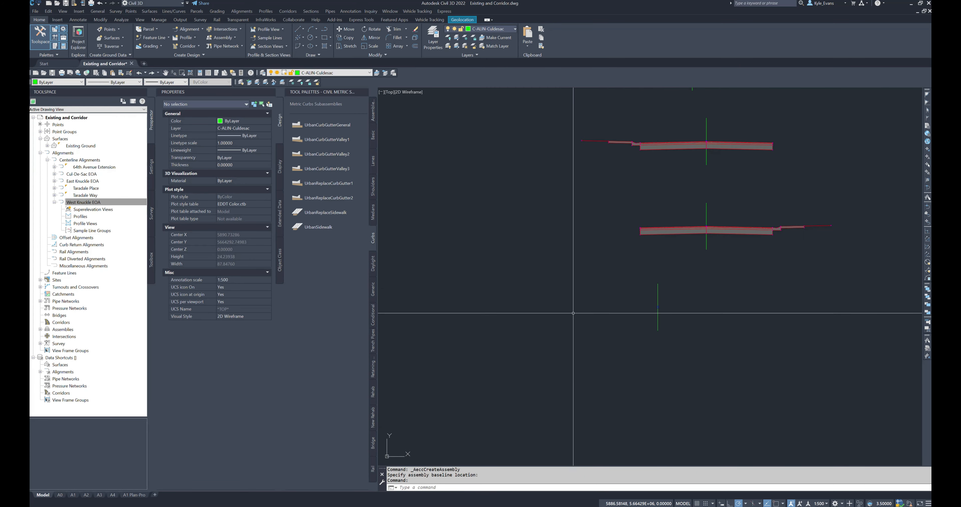
click(372, 159)
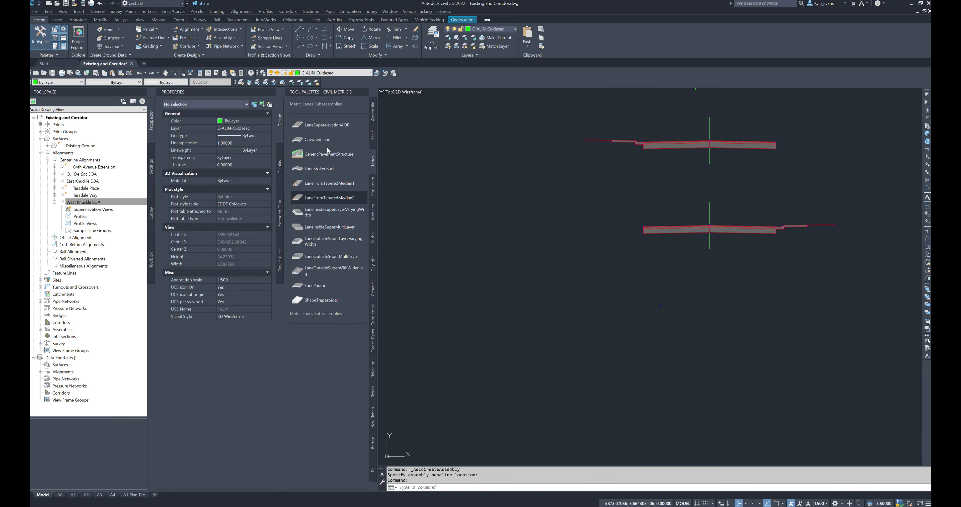
click(320, 125)
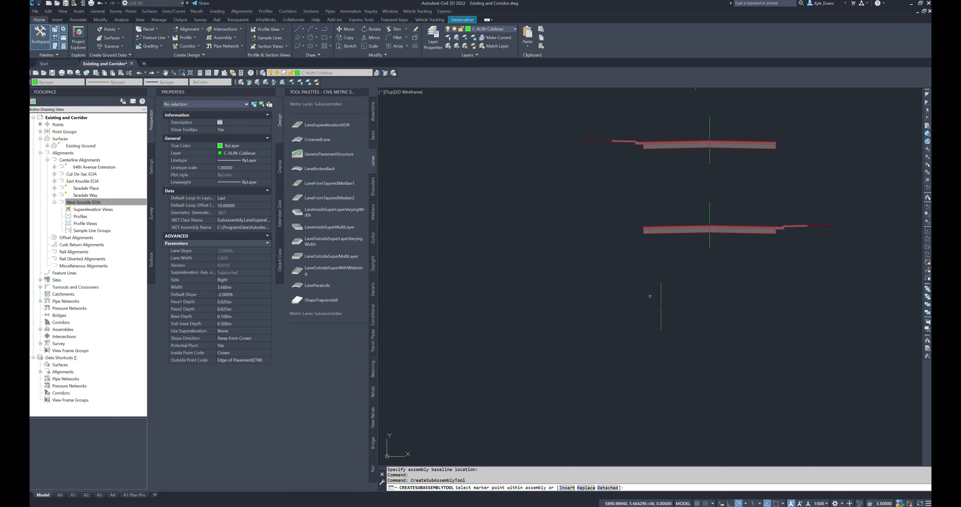
scroll(658, 308, down, 14)
middle_drag(593, 399, 592, 270)
scroll(592, 270, up, 3)
scroll(473, 213, up, 6)
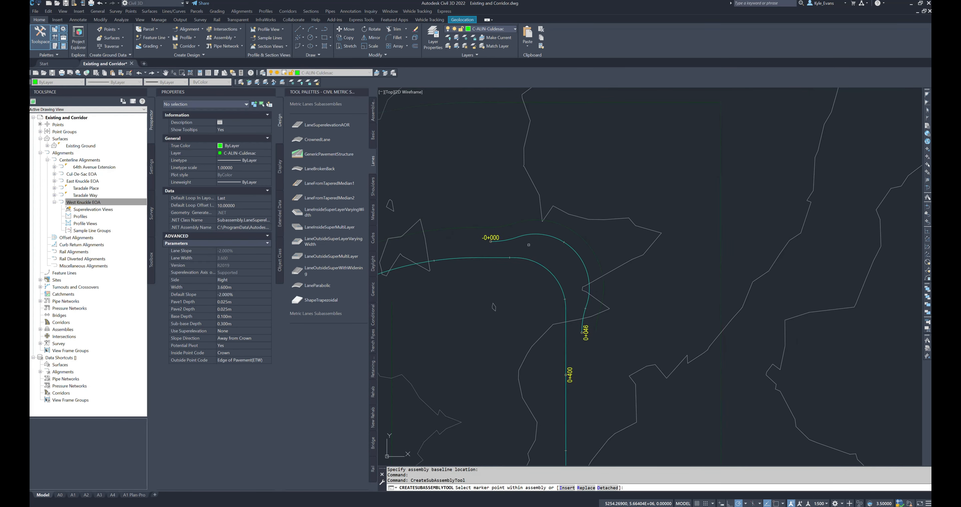
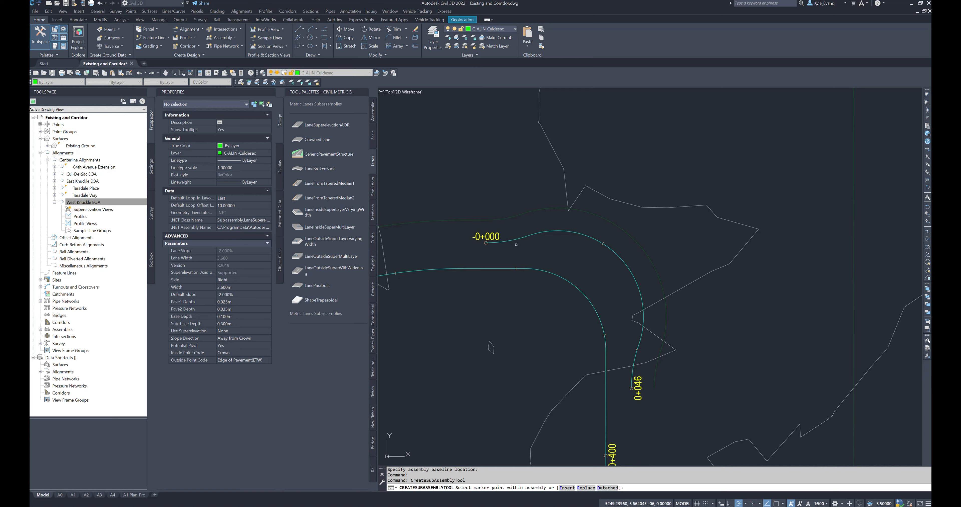
Step: Examine the start of the knuckle alignment beside the adjacent road centerline in plan, then return to the curb return fillet assembly's baseline
scroll(511, 243, up, 2)
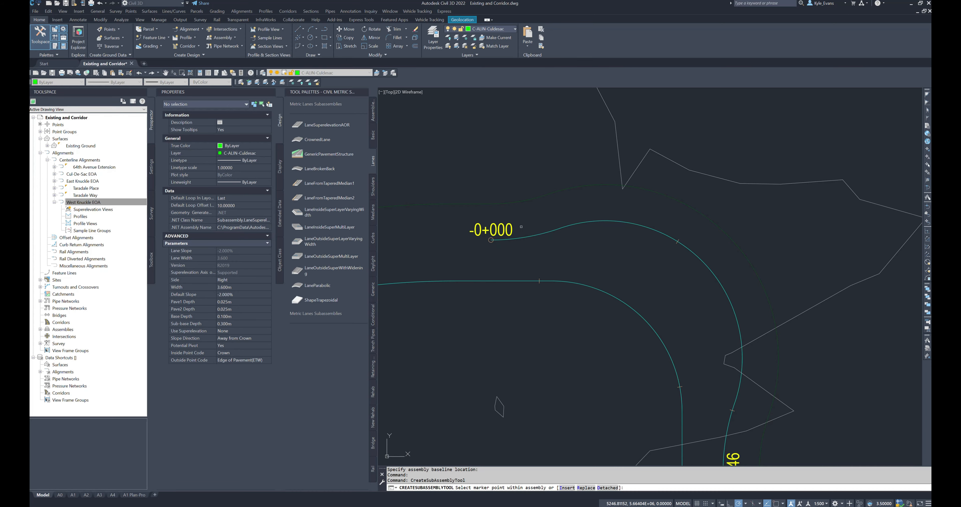
scroll(533, 222, down, 6)
scroll(647, 222, up, 3)
scroll(646, 222, up, 6)
scroll(485, 290, down, 6)
scroll(591, 201, up, 6)
scroll(519, 212, up, 6)
middle_drag(530, 276, 483, 244)
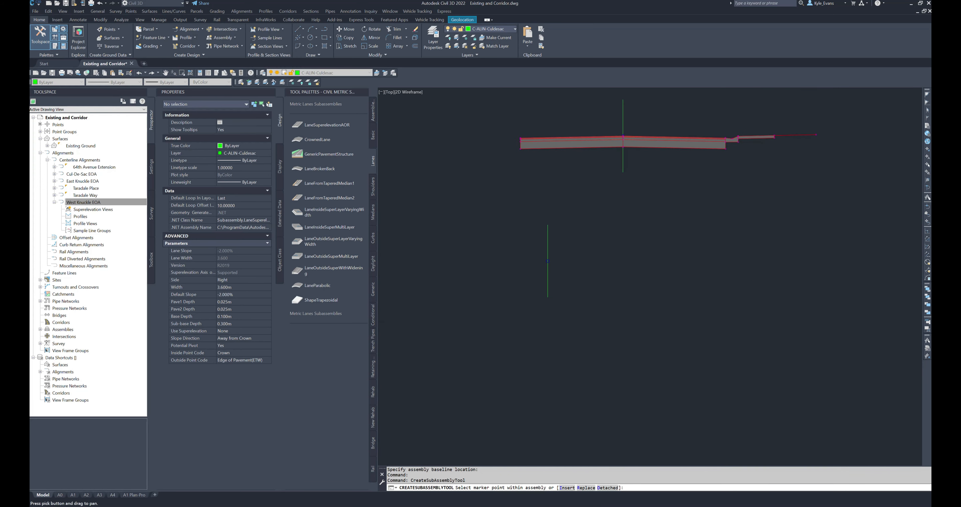
Step: Configure the lane for the Left side with a 4.25 m width, slope direction Towards Crown and Potential Pivot No
click(248, 280)
click(228, 294)
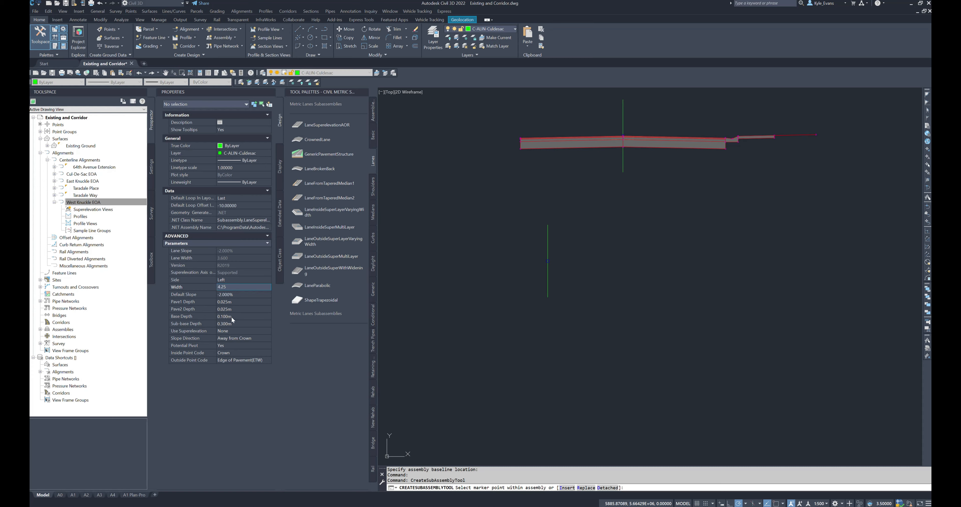
click(253, 338)
click(230, 352)
click(236, 346)
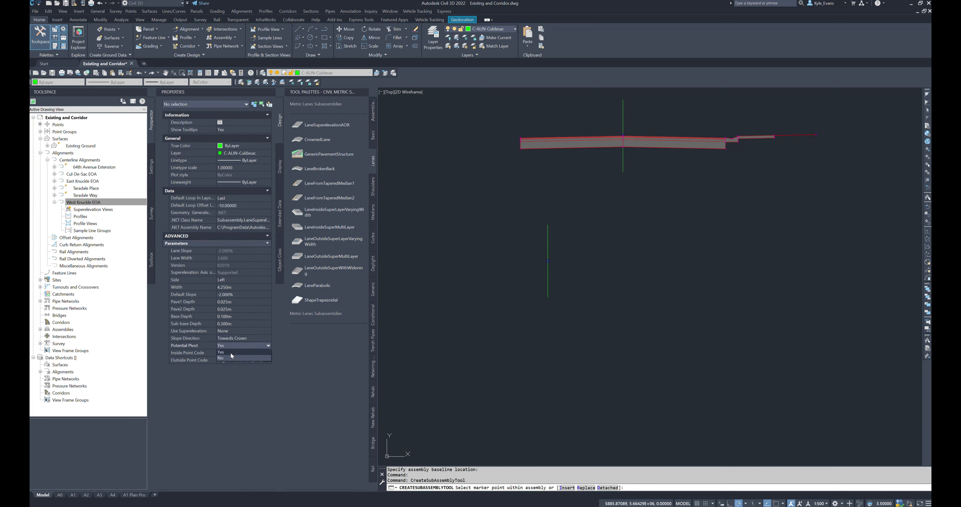
click(230, 359)
Step: Set the lane's inside point code to Edge of Pavement(ETW) and outside point code to Crown, and attach it to the fillet assembly's baseline
click(231, 352)
click(240, 352)
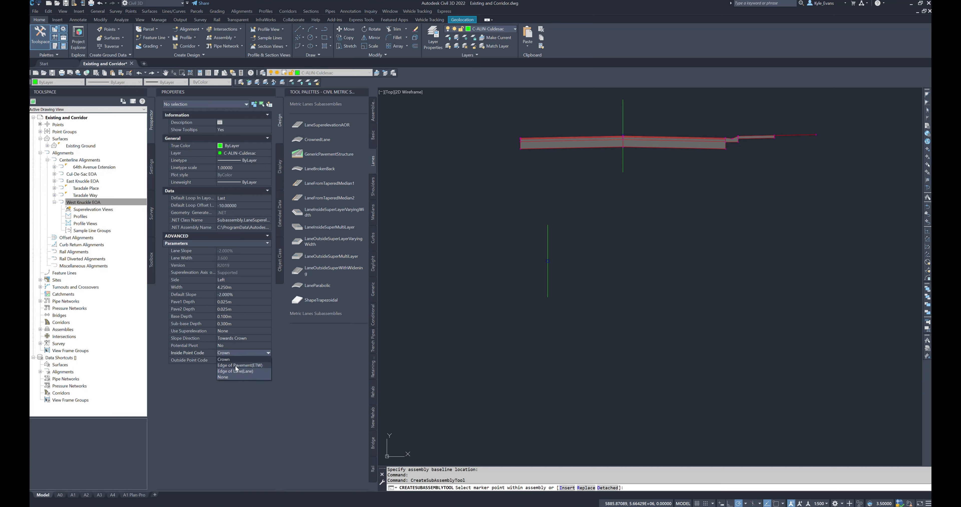
click(237, 366)
click(220, 360)
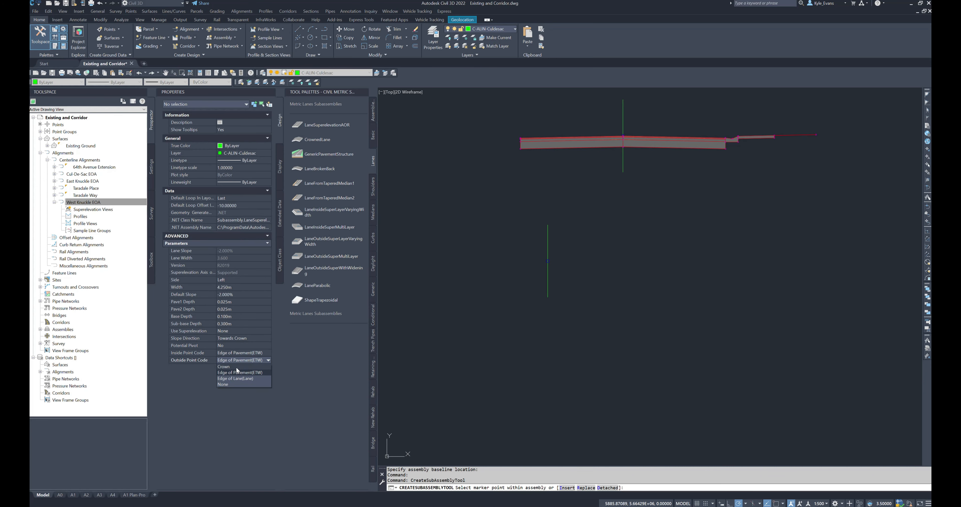
scroll(555, 258, up, 5)
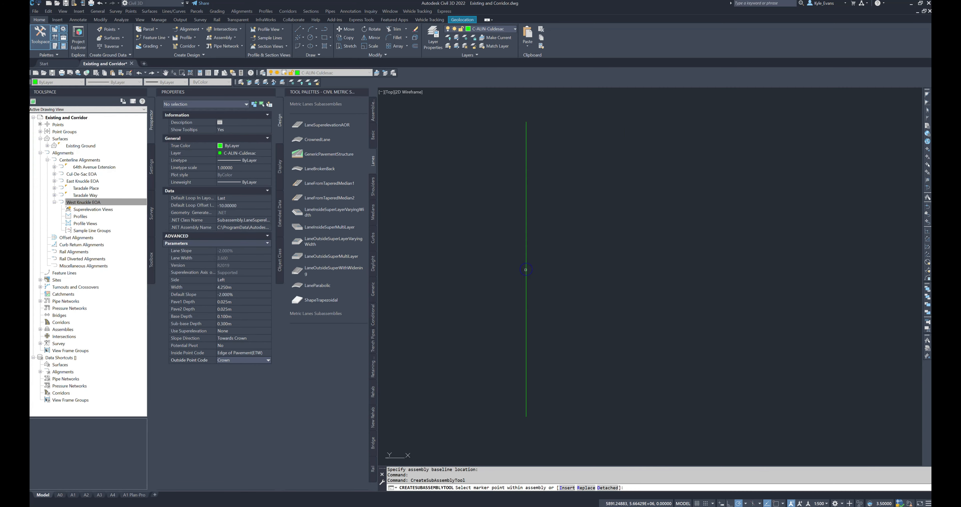
click(521, 271)
scroll(490, 418, down, 2)
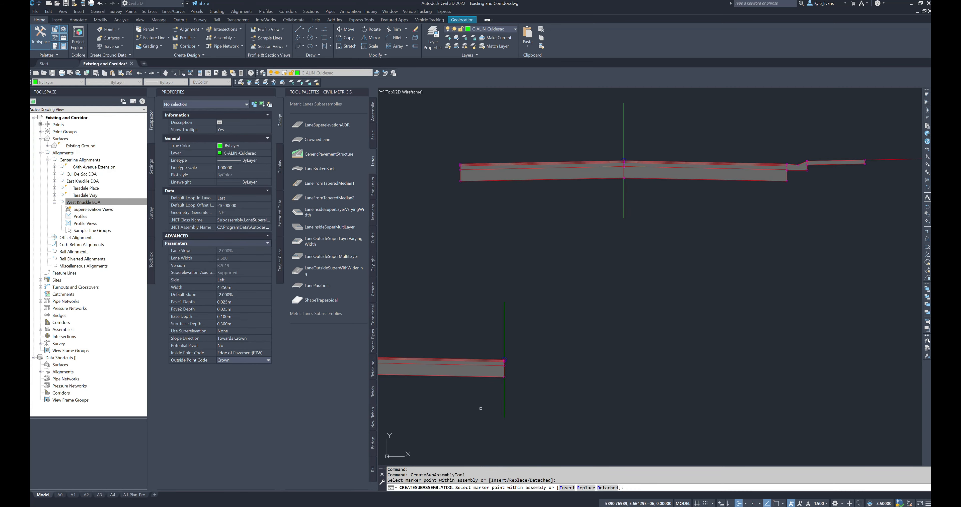
middle_drag(414, 333, 521, 287)
middle_drag(506, 342, 487, 297)
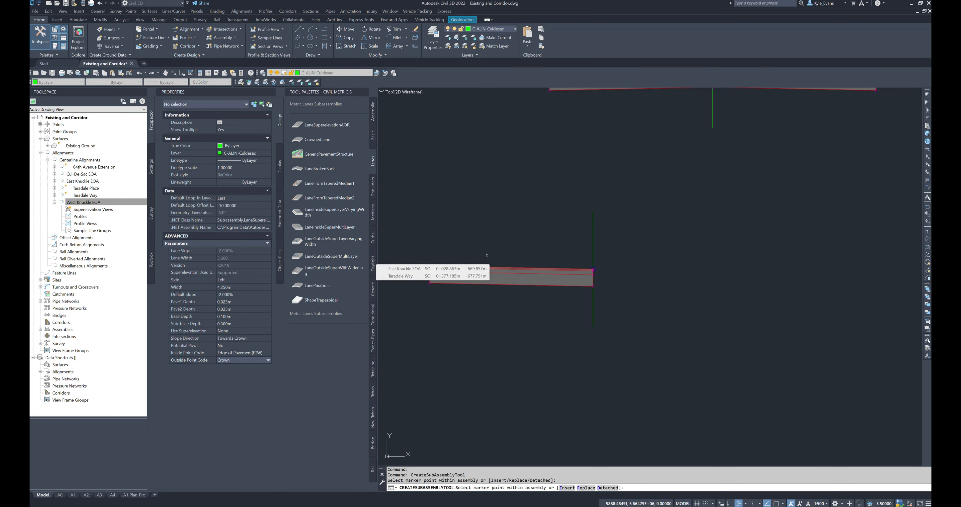
scroll(584, 282, down, 2)
mouse_move(660, 263)
middle_down()
mouse_move(509, 297)
mouse_move(584, 264)
middle_up()
key(Escape)
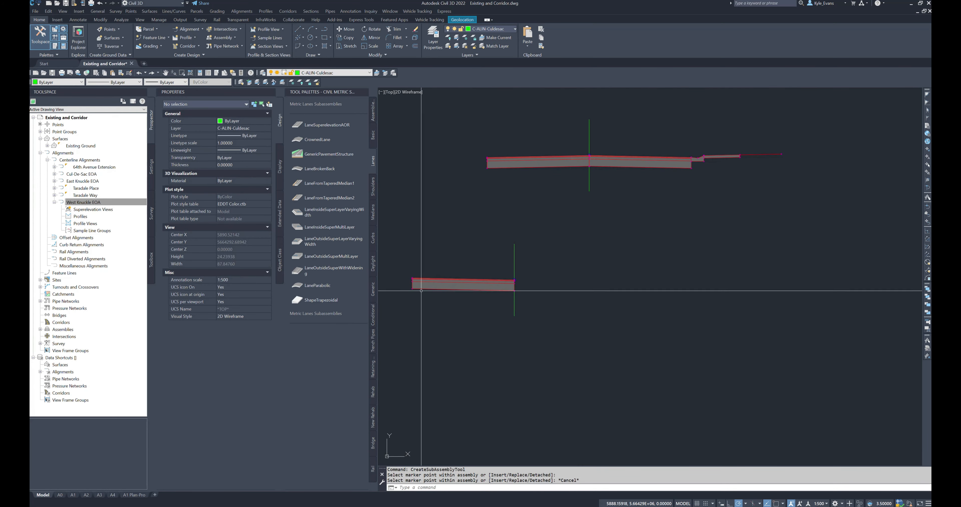
Step: Attach an UrbanCurbGutterValley1 subassembly at the lane's pavement edge, on the right side of the fillet assembly's baseline
click(373, 238)
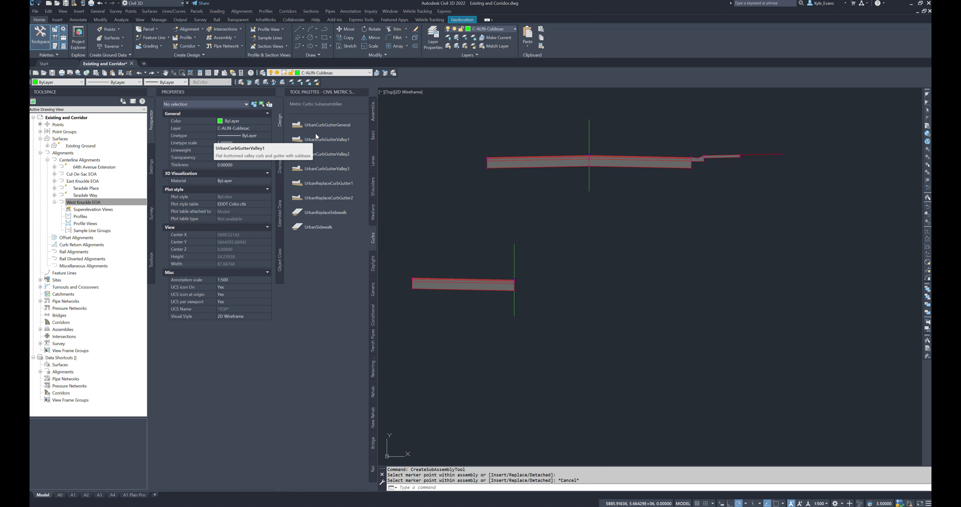
click(324, 139)
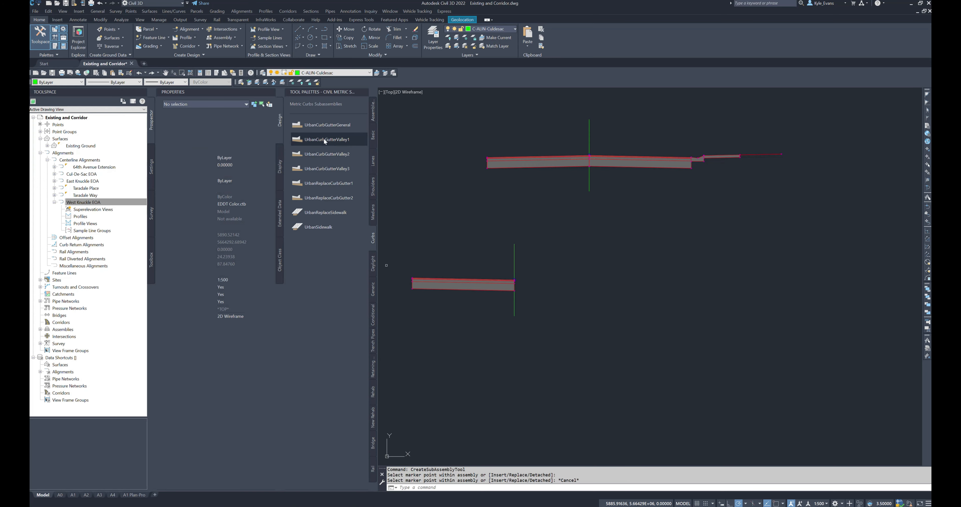
scroll(514, 276, up, 8)
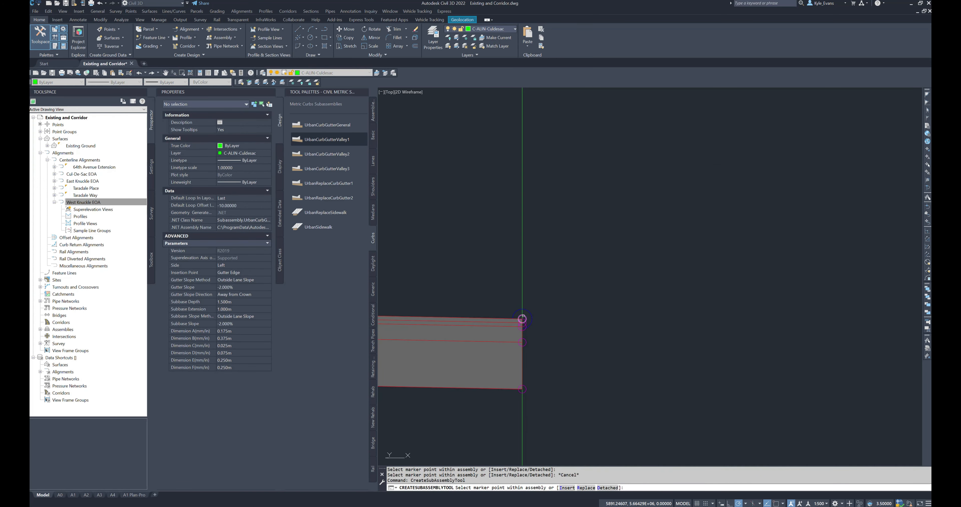
click(522, 318)
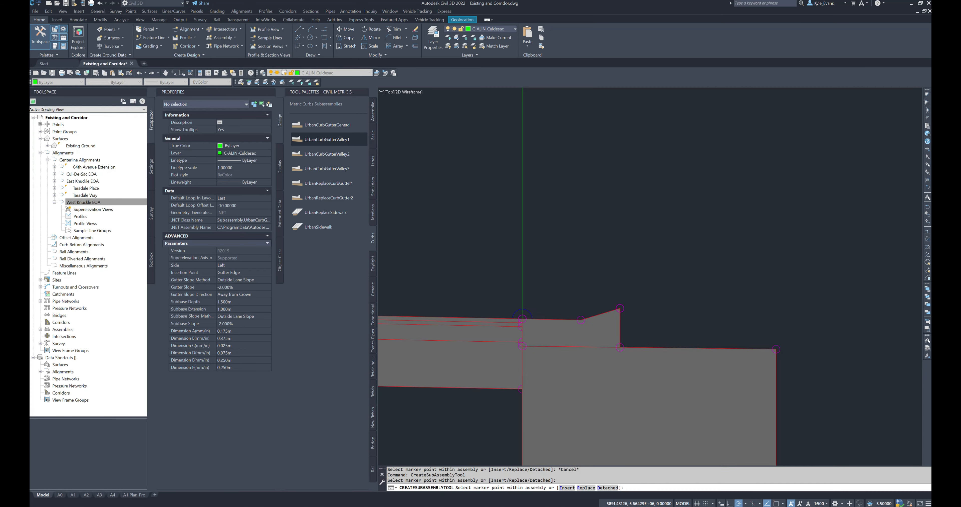
scroll(552, 280, down, 4)
key(Escape)
Step: Set the new curb and gutter's gutter slope to -10% and its subbase depth and subbase extension to 0 m
click(581, 313)
click(559, 290)
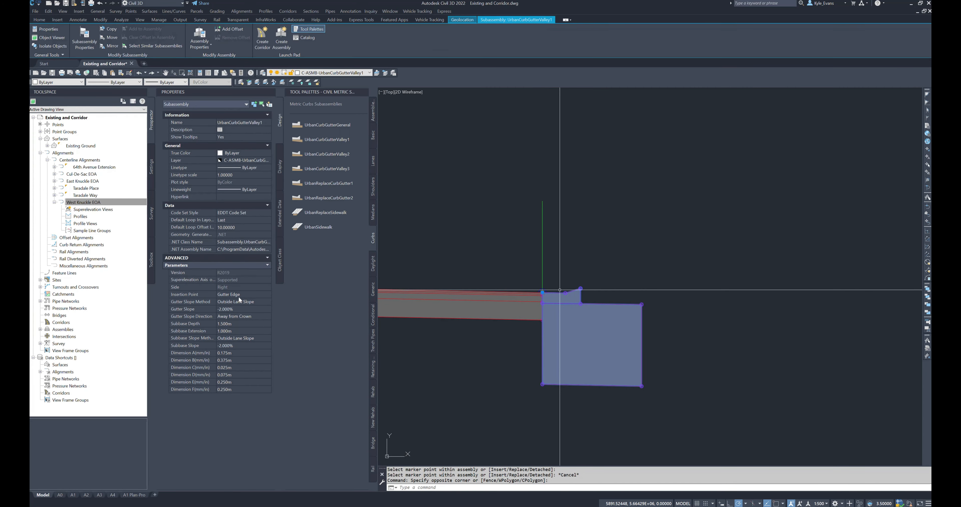
click(239, 308)
text(-10)
key(Tab)
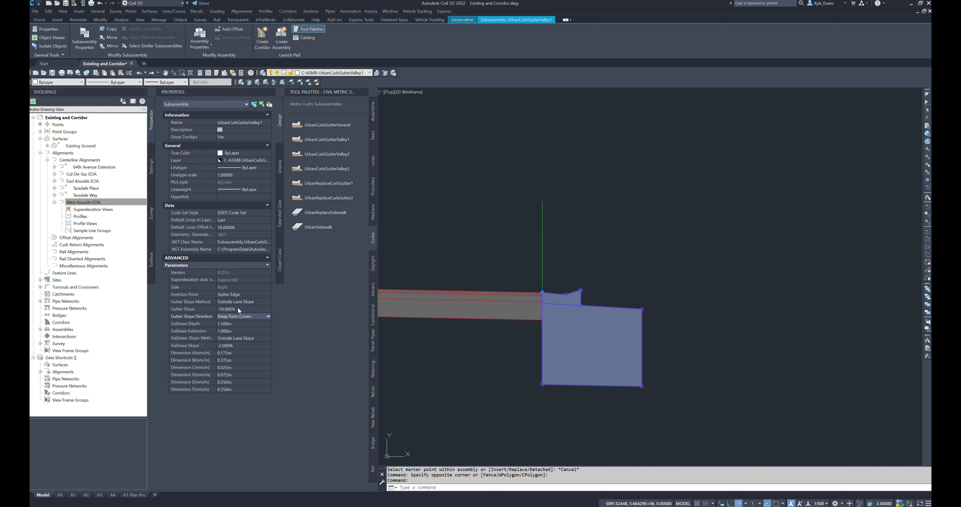
click(225, 325)
text(0)
key(Tab)
text(0)
key(Tab)
Step: Set the curb and gutter's Dimension A to 0.165 m, Dimension B to 0.280 m and Dimension C to 0.025 m
click(236, 345)
click(232, 354)
text(.165)
key(Tab)
text(.285)
key(BackSpace)
key(Tab)
text(.025)
key(Tab)
Step: Set the curb and gutter's Dimension D to 0.103 m, Dimension E to 0.245 m and Dimension F to 0.24 m
text(.103)
key(Tab)
text(.)
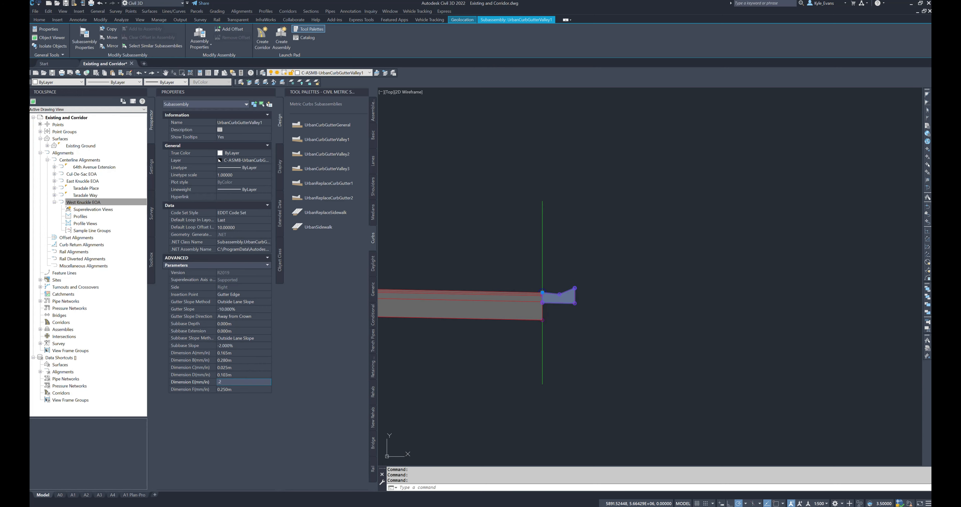
text(245)
key(Tab)
text(.)
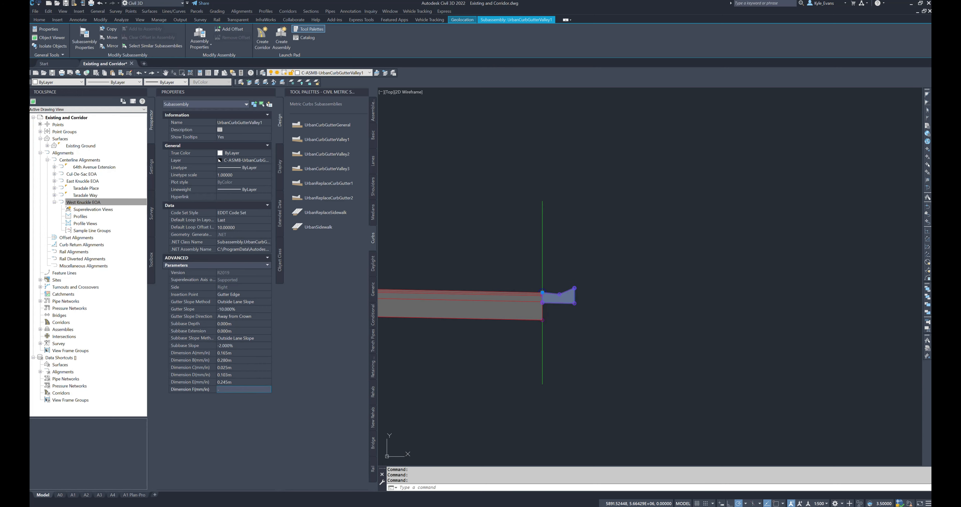
text(24)
key(Return)
scroll(496, 374, down, 2)
key(Escape)
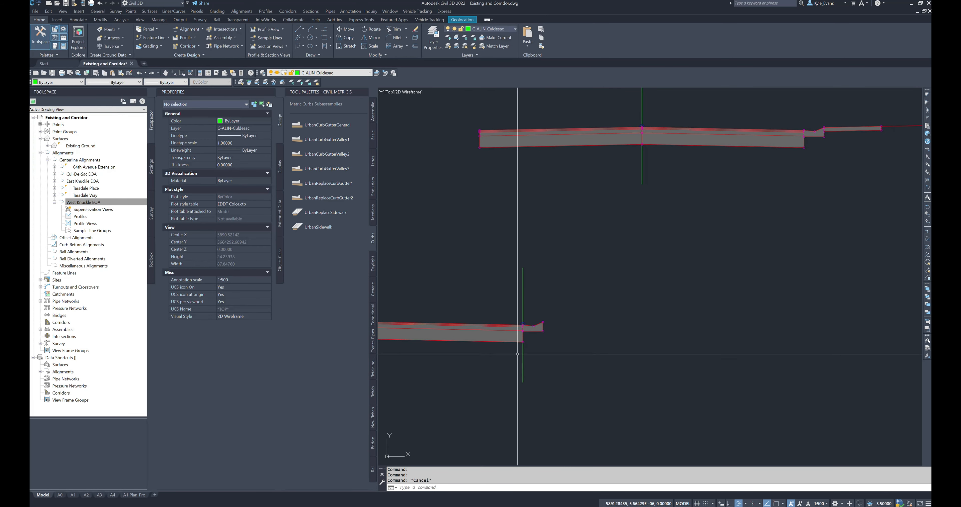
Step: Add a right-side UrbanSidewalk with a 1.725 m outside boulevard width at the top back of the fillet assembly's curb
middle_drag(509, 354, 530, 352)
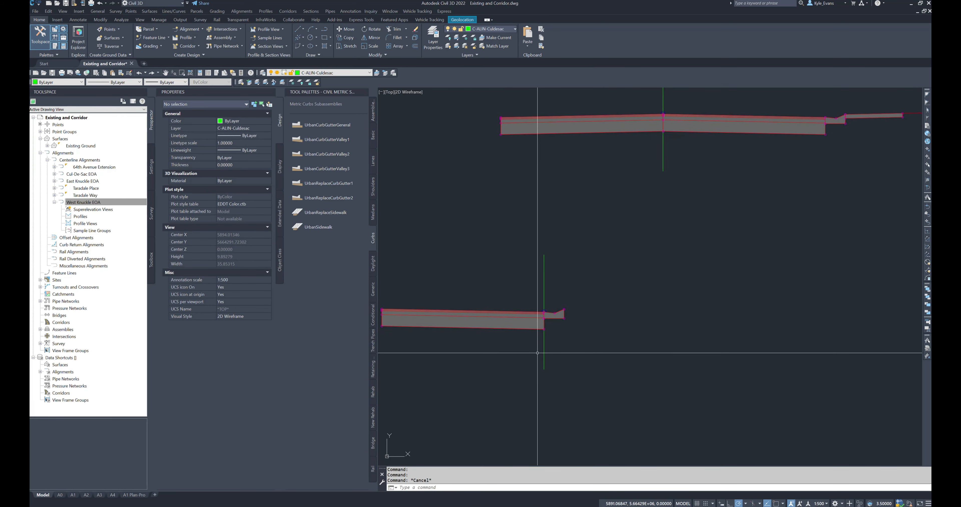
middle_drag(585, 321, 586, 326)
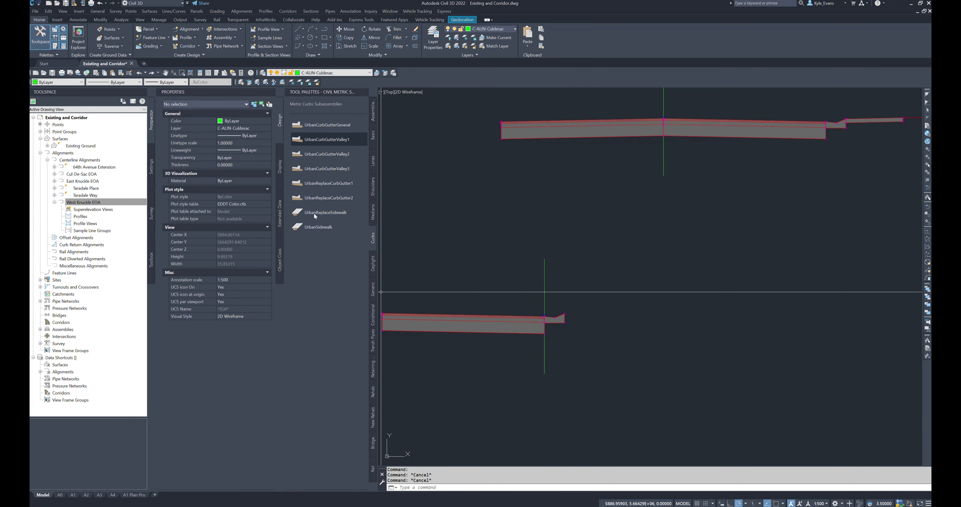
click(318, 228)
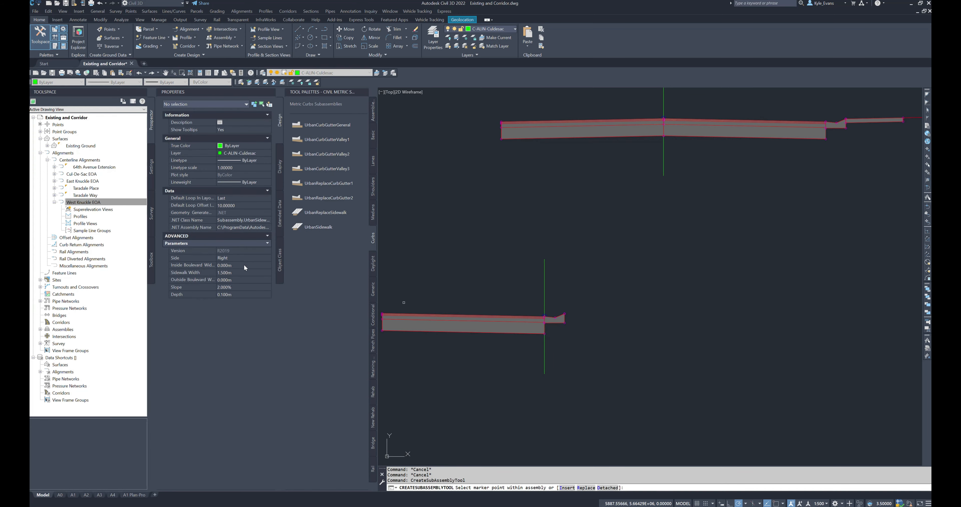
click(235, 280)
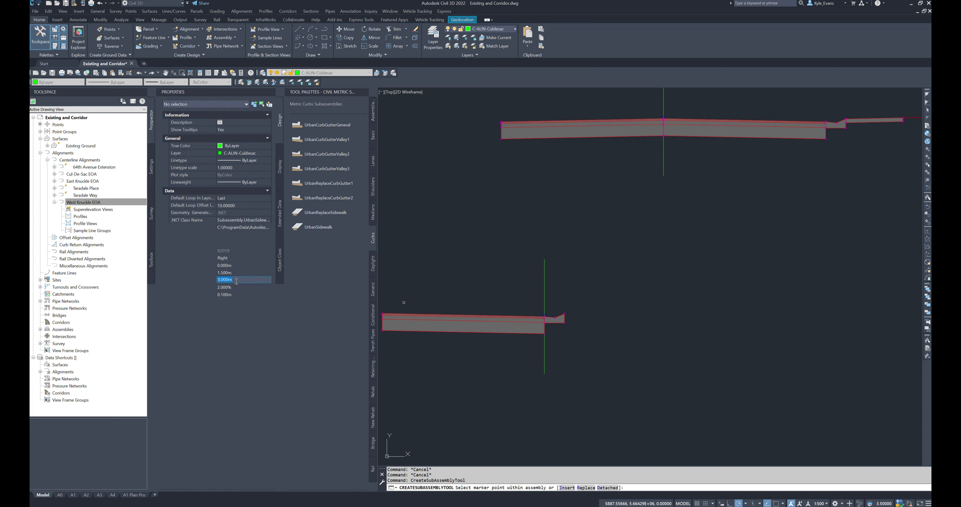
text(1.725)
key(Tab)
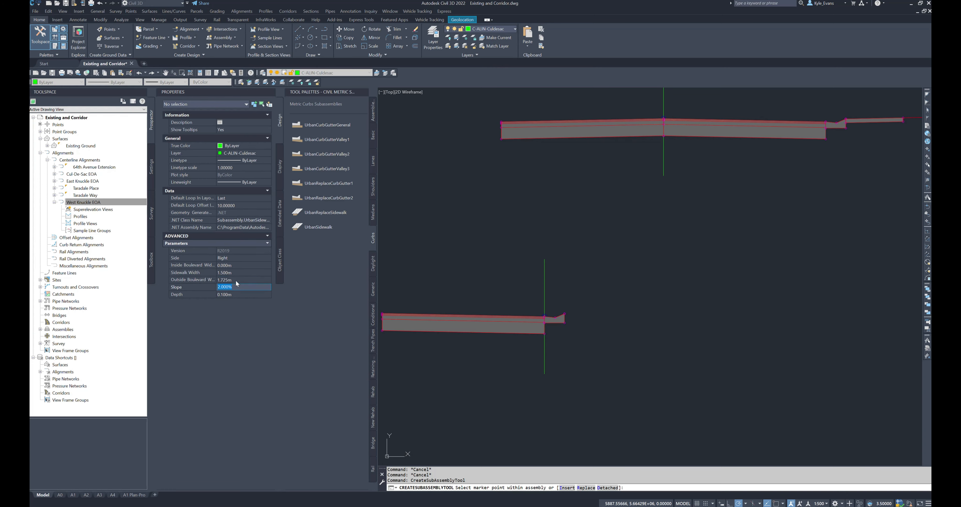
scroll(550, 313, up, 5)
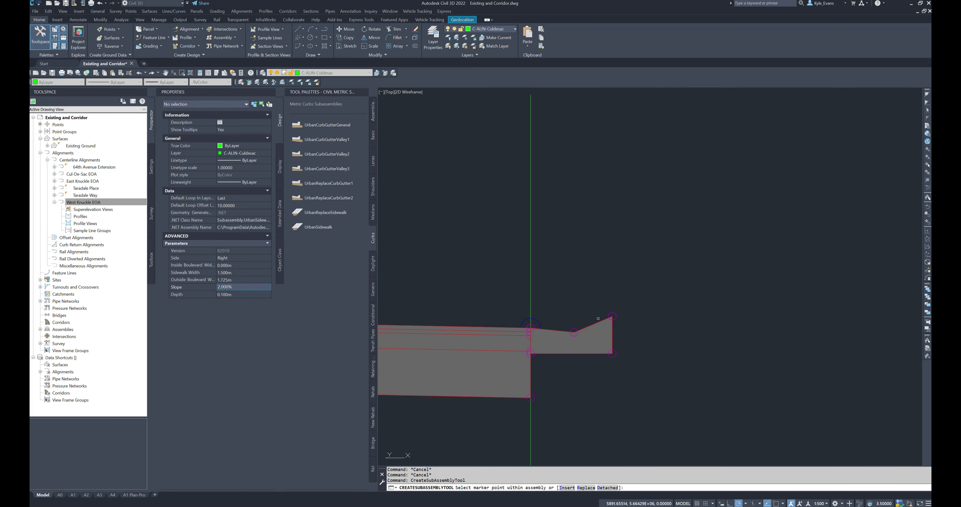
click(613, 313)
scroll(650, 351, down, 5)
key(Escape)
Step: Create another assembly of type Other and place its baseline to the right of the curb return fillet assembly
scroll(702, 407, down, 3)
middle_drag(701, 406, 472, 378)
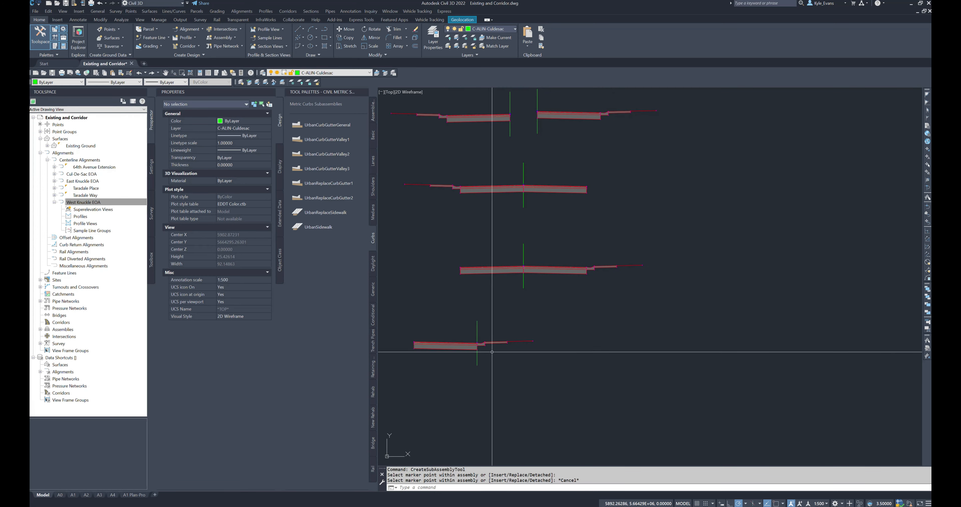
scroll(459, 369, up, 4)
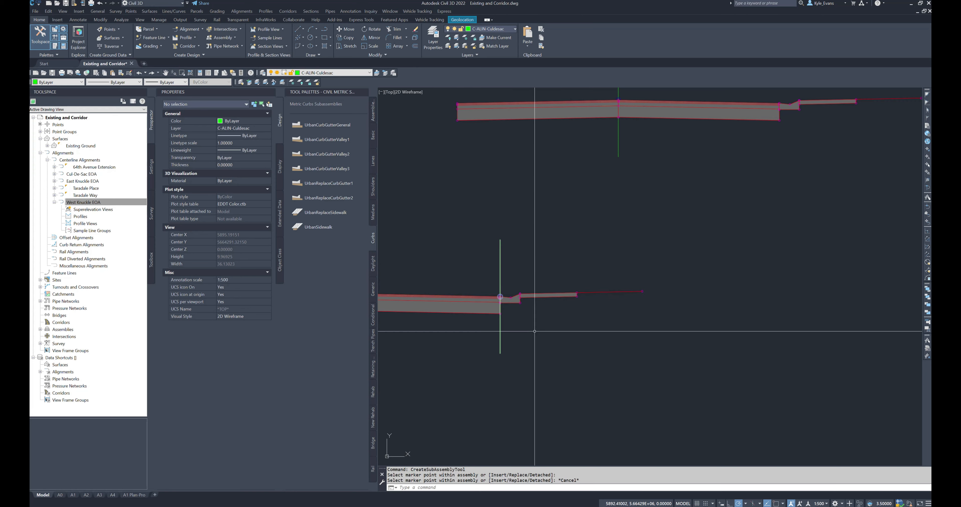
scroll(509, 223, down, 4)
key(Escape)
click(280, 12)
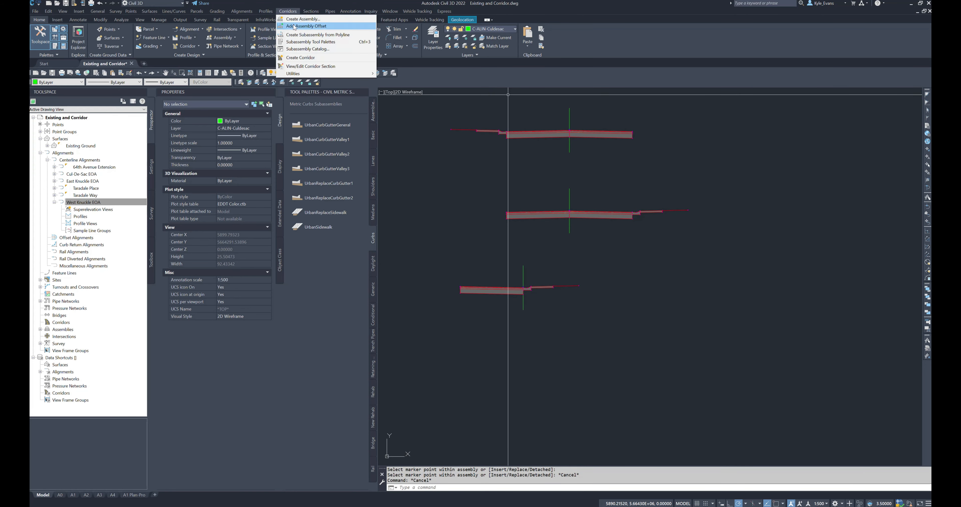
click(299, 19)
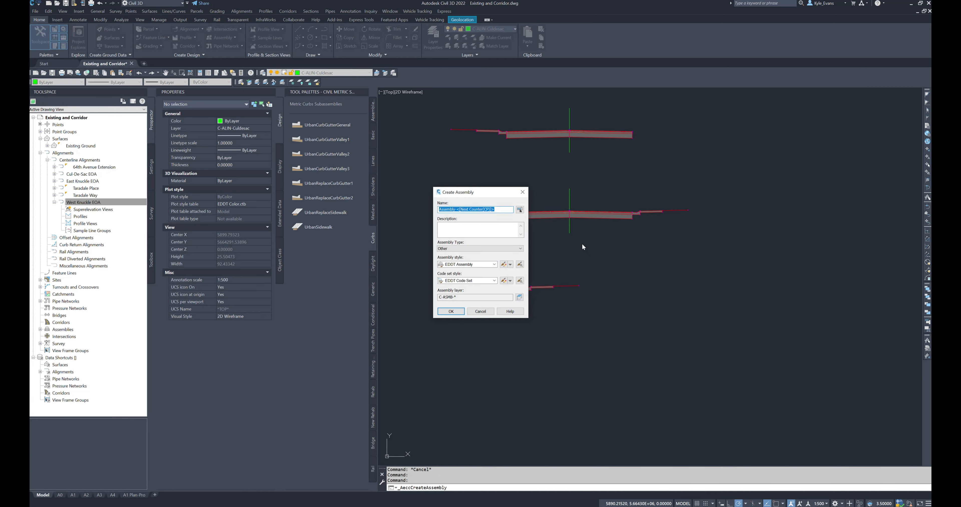
text(Curb Return Fillets Left (New)
click(451, 311)
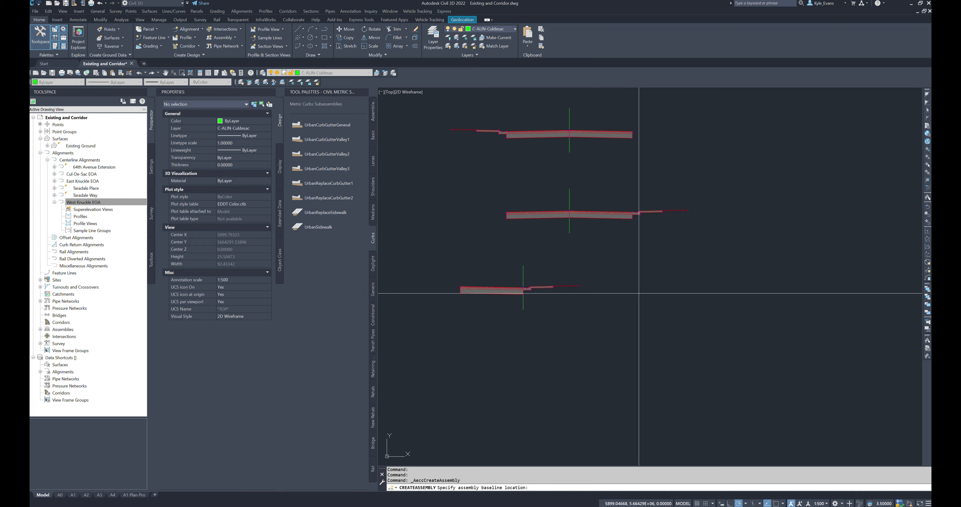
click(656, 289)
key(Escape)
Step: Start a right-side LaneSuperelevationAOR subassembly for the new assembly and set its width to 4.25 m
scroll(514, 293, down, 4)
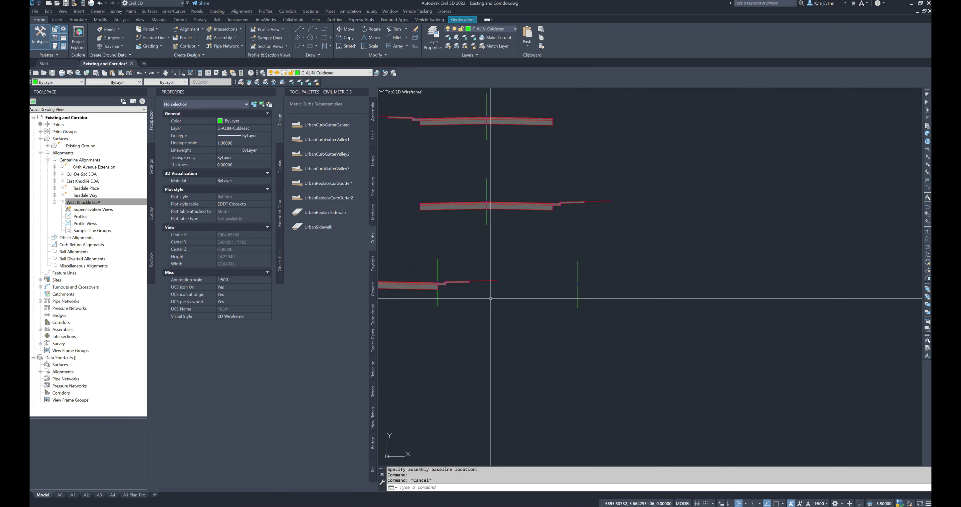
middle_drag(505, 294, 538, 297)
click(373, 160)
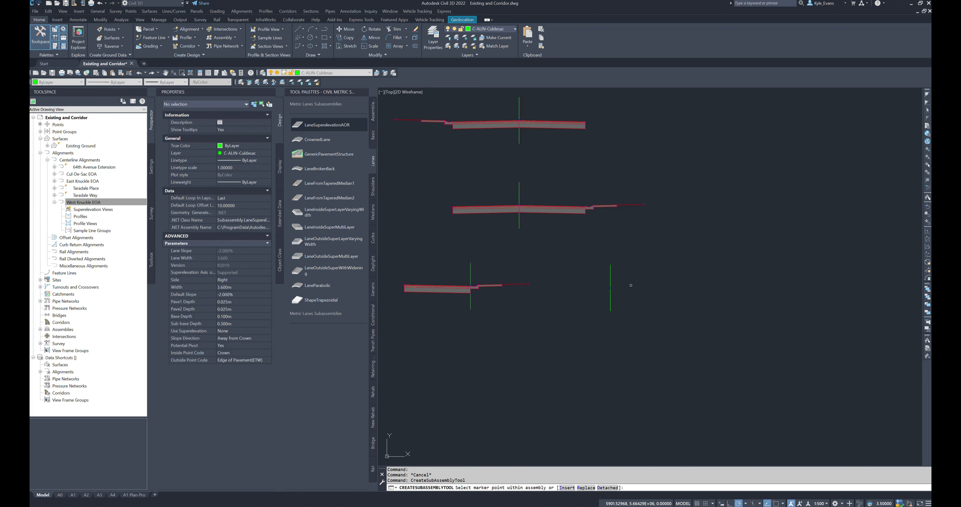
click(236, 287)
text(4)
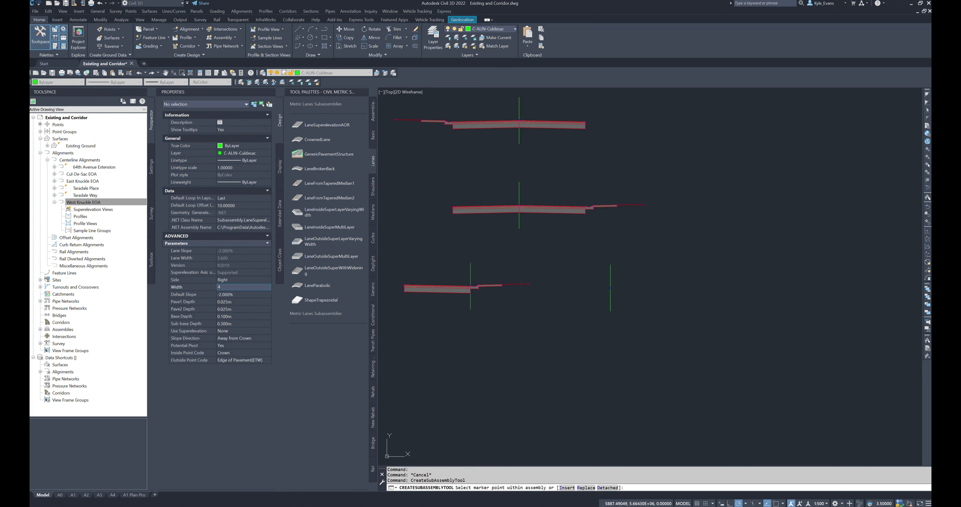
text(.25)
key(Tab)
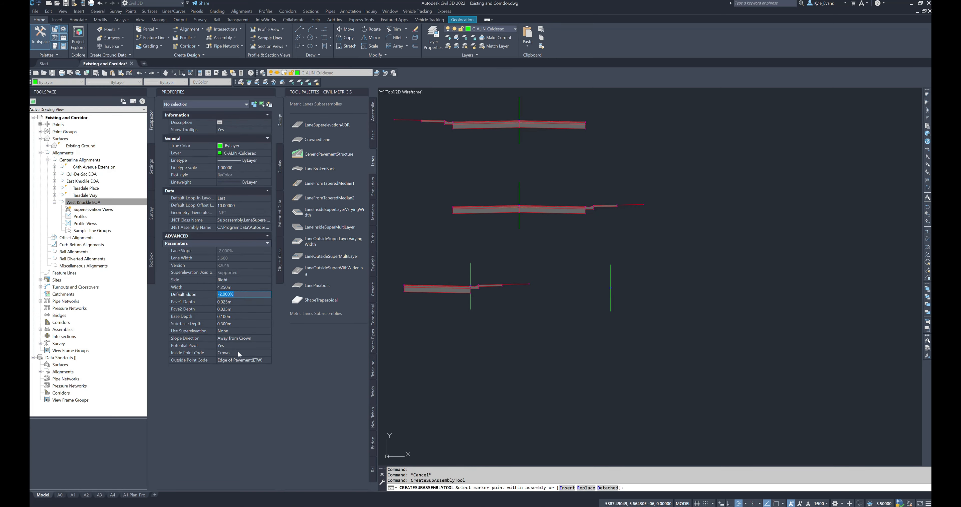
Step: Set the lane's inside point code to Edge of Pavement(ETW), outside point code to Crown and potential pivot to No
click(245, 353)
click(244, 354)
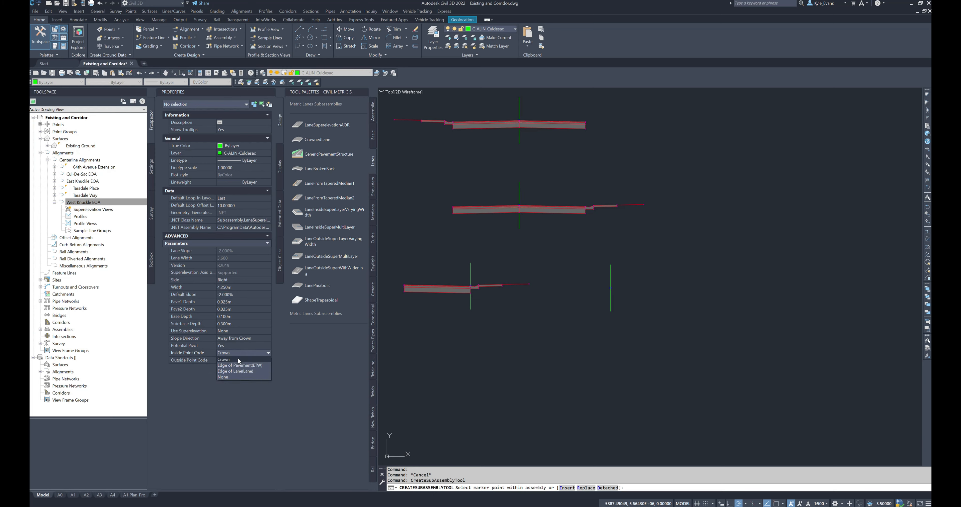
click(233, 365)
click(235, 361)
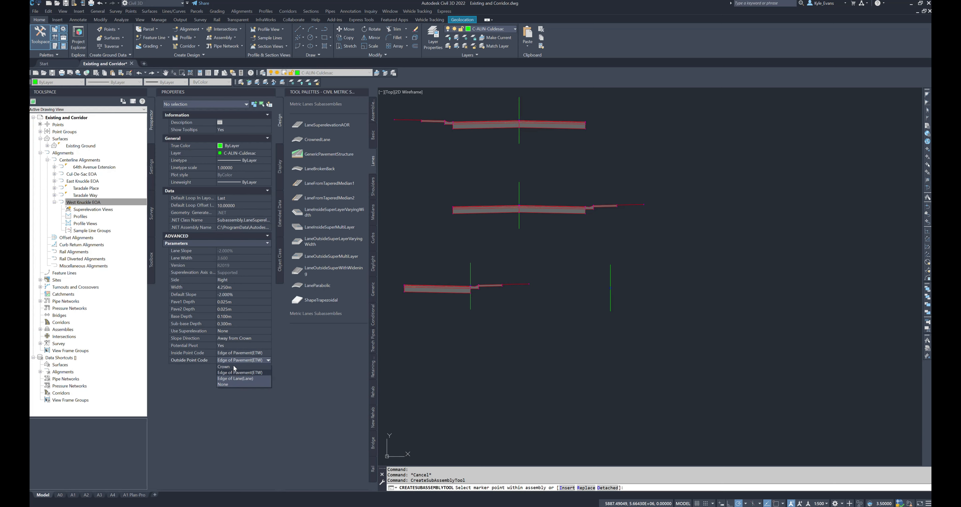
click(235, 367)
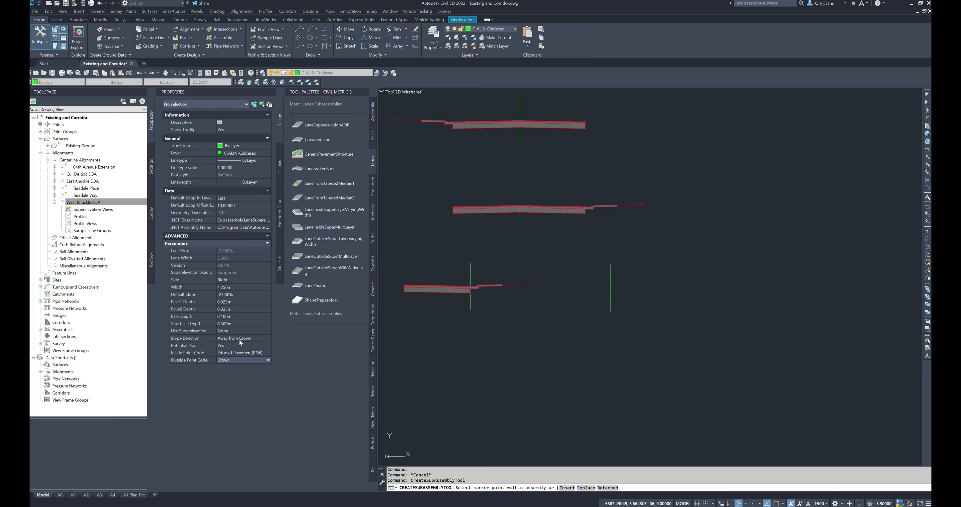
click(234, 346)
click(220, 358)
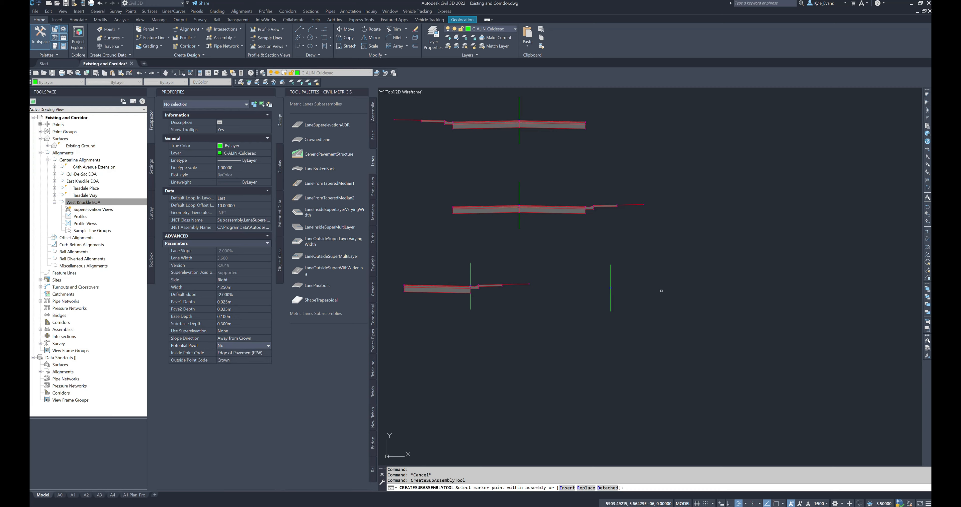
Step: Attach the lane to the baseline of the new assembly and end the placement
scroll(615, 284, up, 8)
click(586, 305)
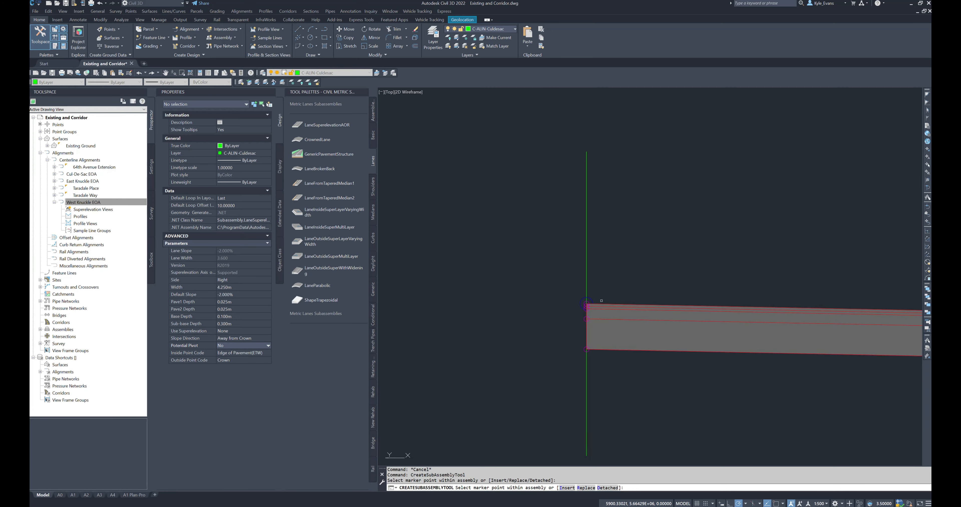
scroll(601, 300, down, 5)
key(Escape)
scroll(584, 312, up, 2)
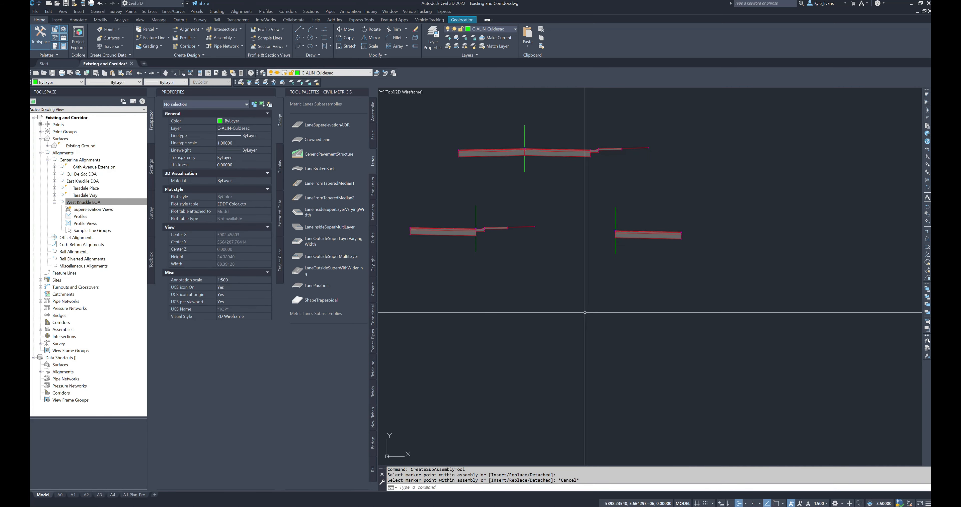
Step: Set the default slope of the newly placed lane to 2%
click(643, 233)
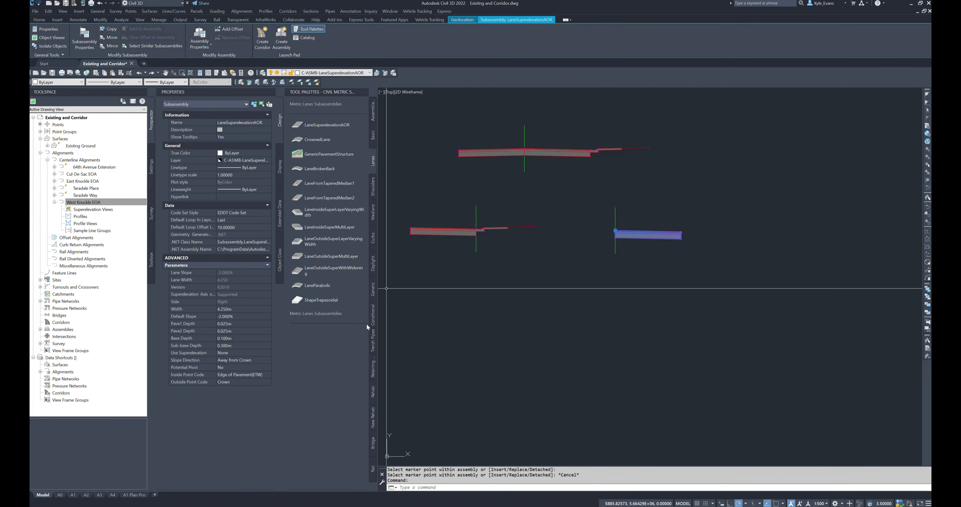
click(241, 316)
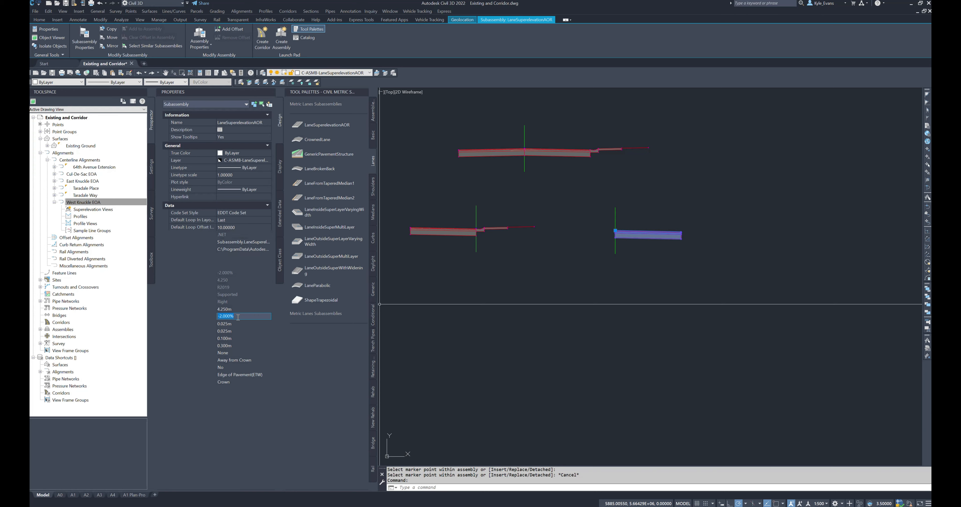
text(2)
key(Return)
middle_drag(628, 236, 637, 282)
key(Escape)
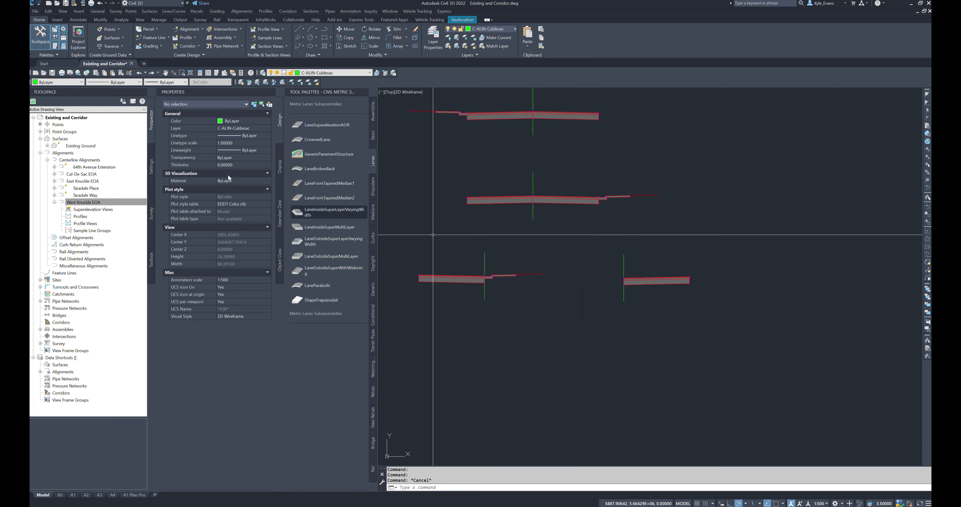
Step: Start an urban valley curb and gutter subassembly on the left side with a -10% gutter slope
click(372, 237)
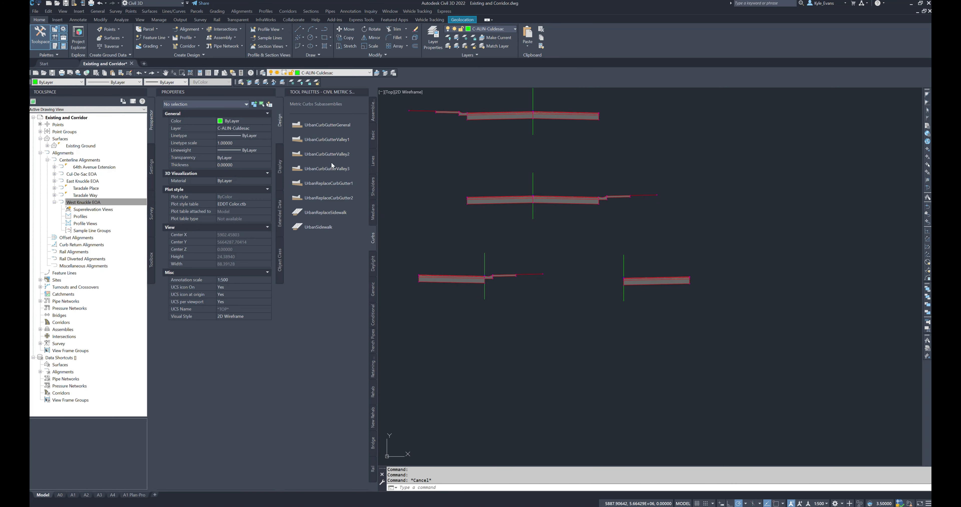
click(323, 153)
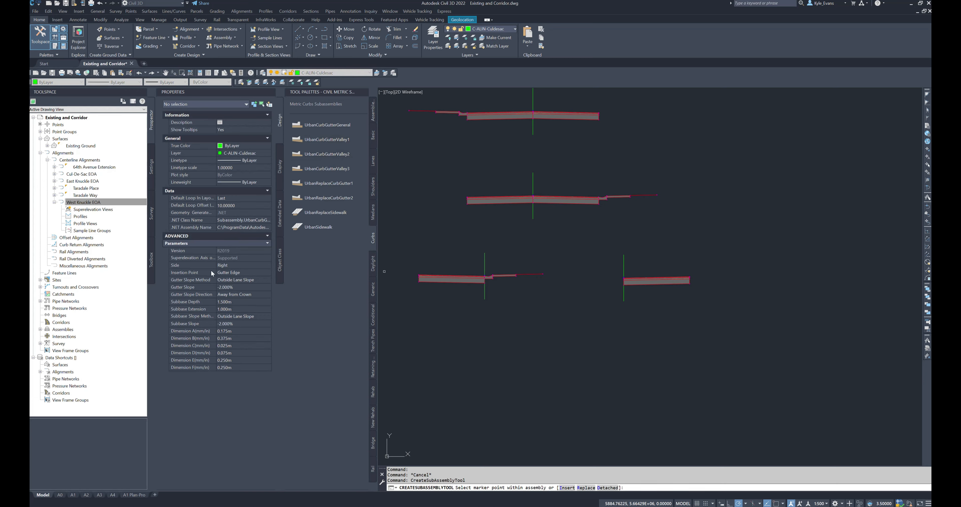
click(230, 266)
click(224, 278)
click(242, 287)
text(-)
key(Tab)
Step: Set the curb and gutter's subbase depth and subbase extension to 0 m
click(236, 303)
text(0)
key(Tab)
text(0)
key(Tab)
click(234, 324)
Step: Set the left-side curb and gutter's Dimension A to 0.165 m, Dimension B to 0.280 m and Dimension C to 0.025 m
click(239, 330)
text(.1)
click(239, 336)
text(.28)
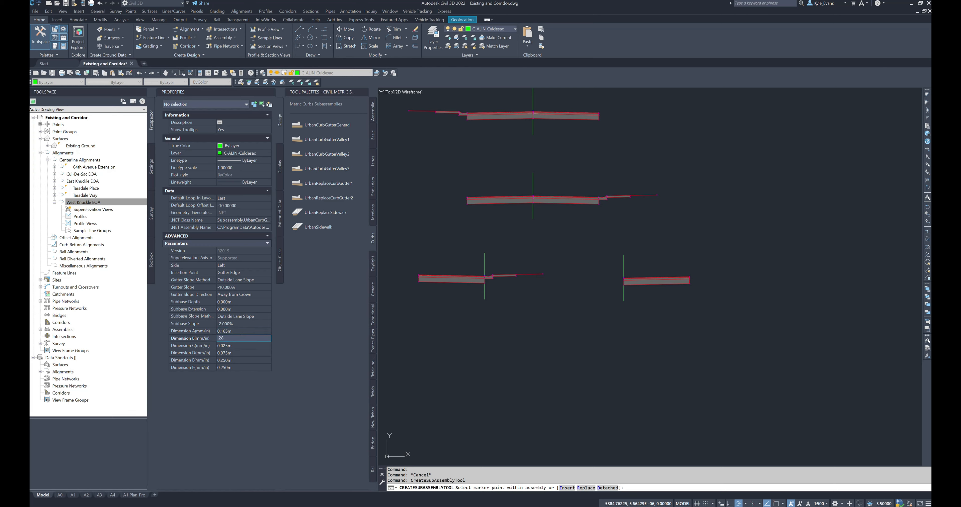
click(239, 345)
text(.025)
key(Tab)
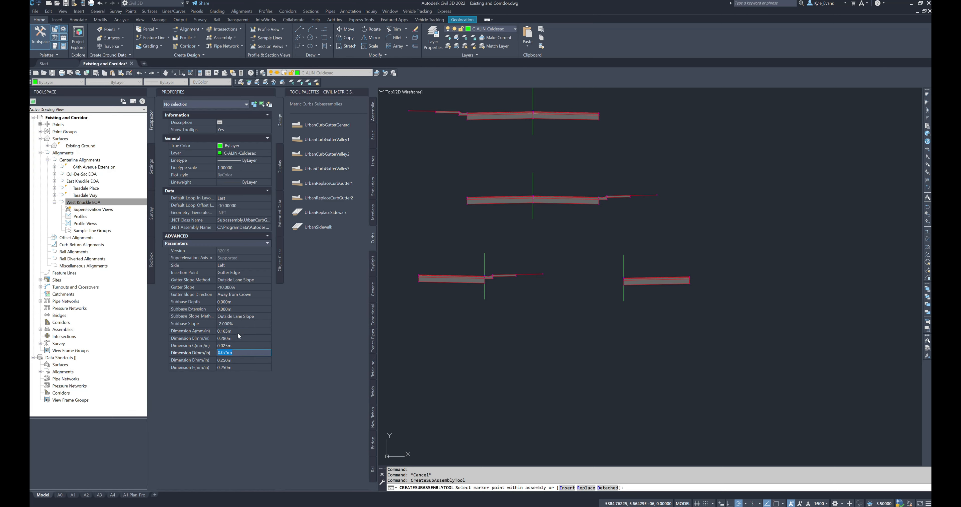
Step: Set the left-side curb and gutter's Dimension D to 0.103 m, Dimension E to 0.245 m and Dimension F to 0.24 m
text(.103)
key(Tab)
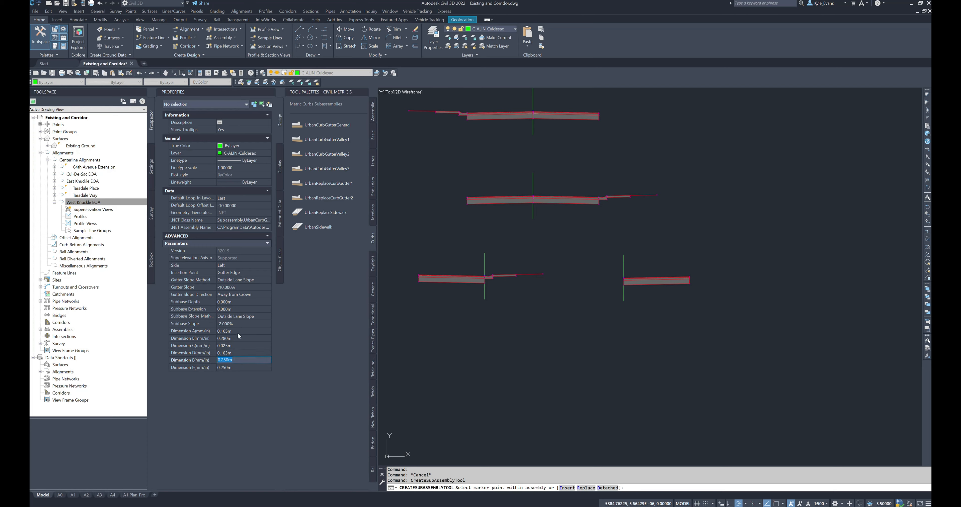
text(.245)
key(Tab)
text(.)
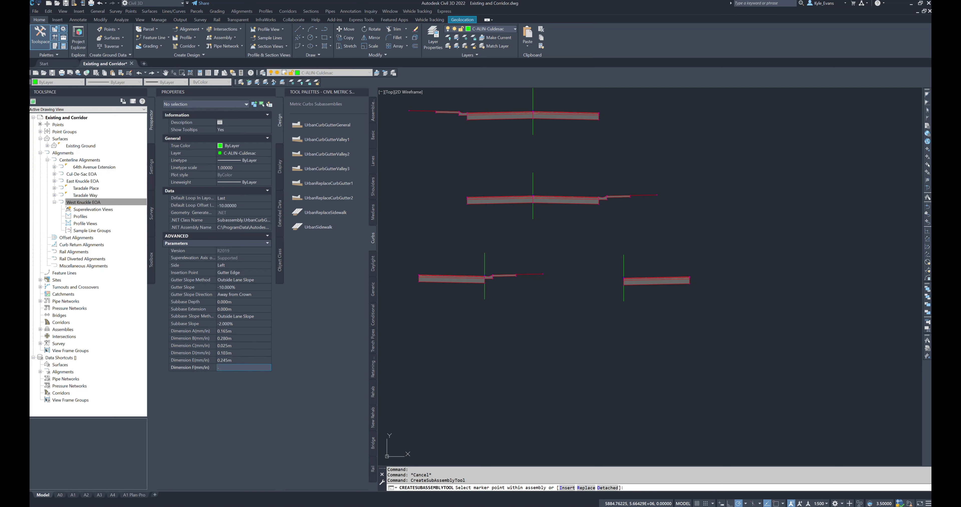
text(24)
key(Return)
Step: Attach the left-side curb and gutter to the new lane's upper edge at the assembly baseline
scroll(657, 268, up, 3)
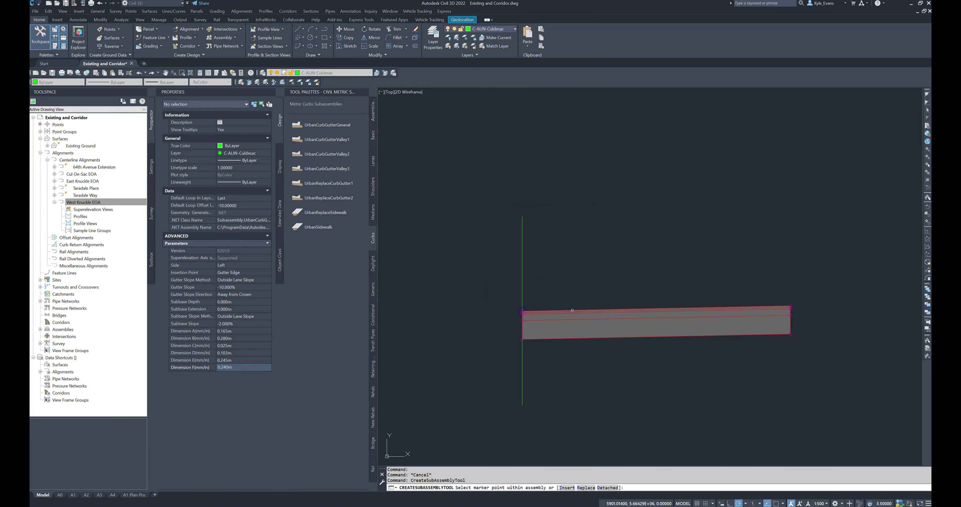
scroll(518, 326, up, 3)
click(530, 269)
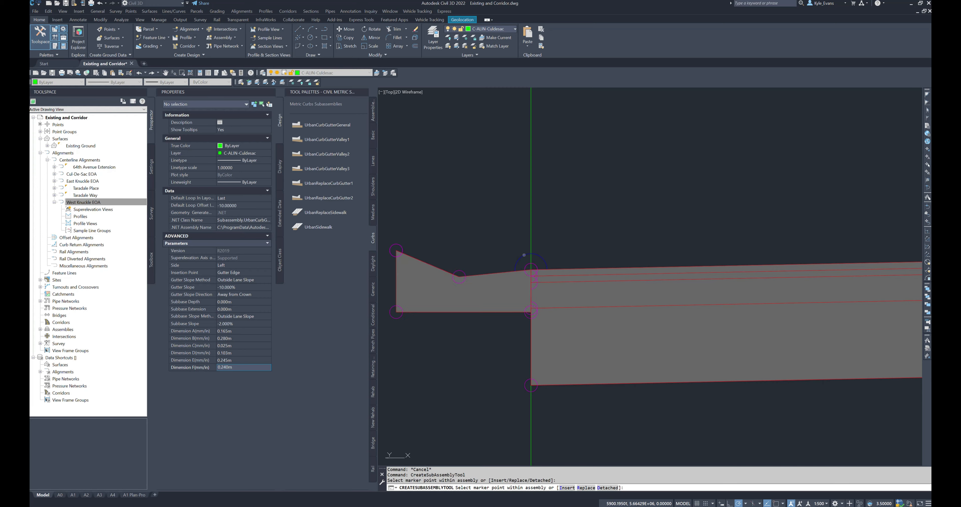
scroll(618, 269, down, 8)
scroll(594, 301, up, 4)
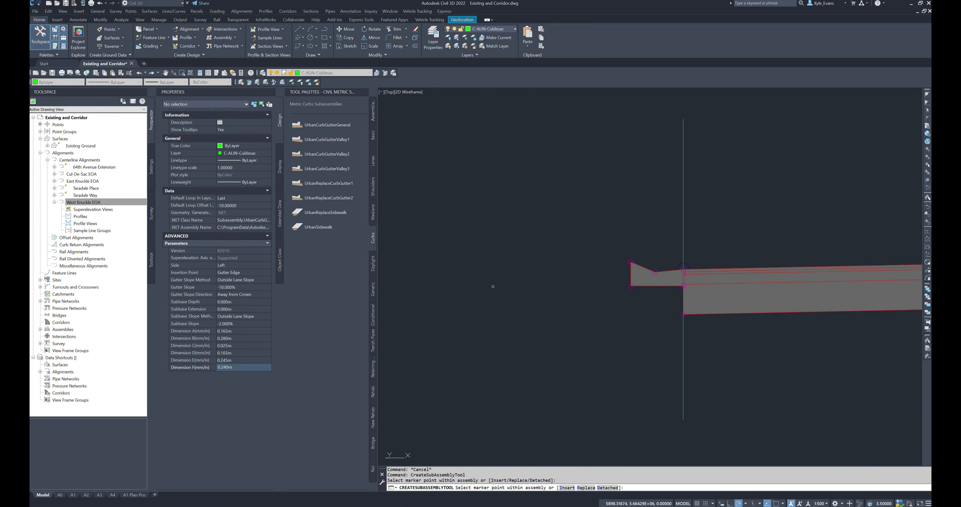
middle_drag(493, 286, 551, 318)
key(Escape)
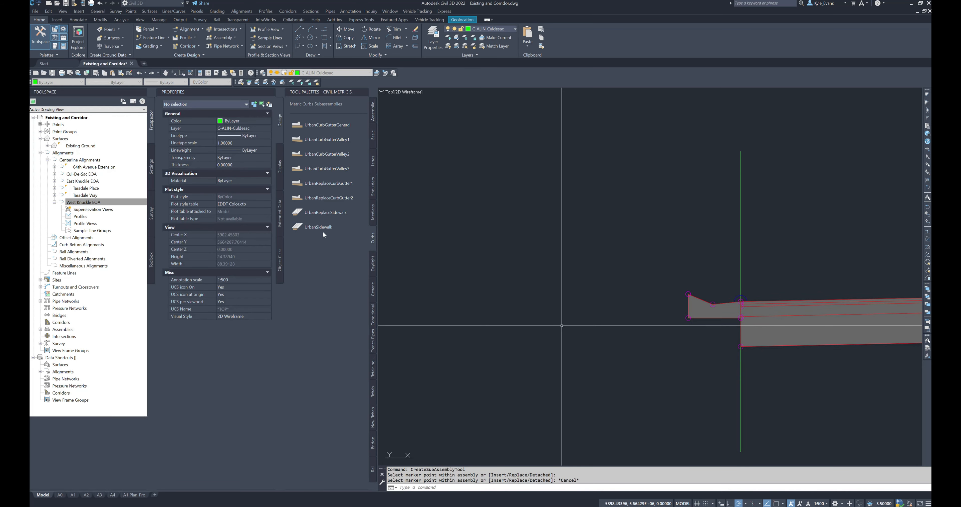
Step: Add a left-side UrbanSidewalk at the new curb's top back, with the same outside boulevard width as the fillet assembly's sidewalk
click(321, 227)
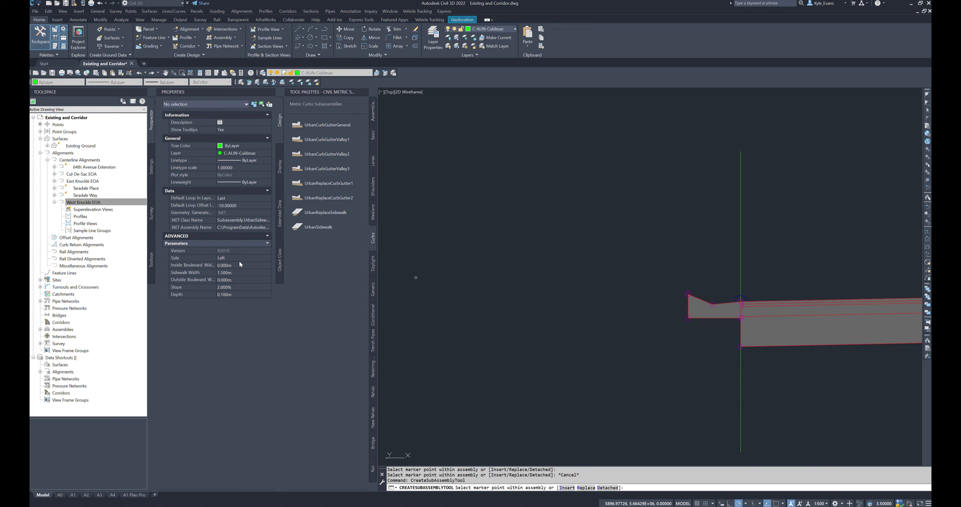
click(228, 280)
text(1.)
scroll(675, 293, up, 4)
key(Escape)
scroll(705, 289, down, 8)
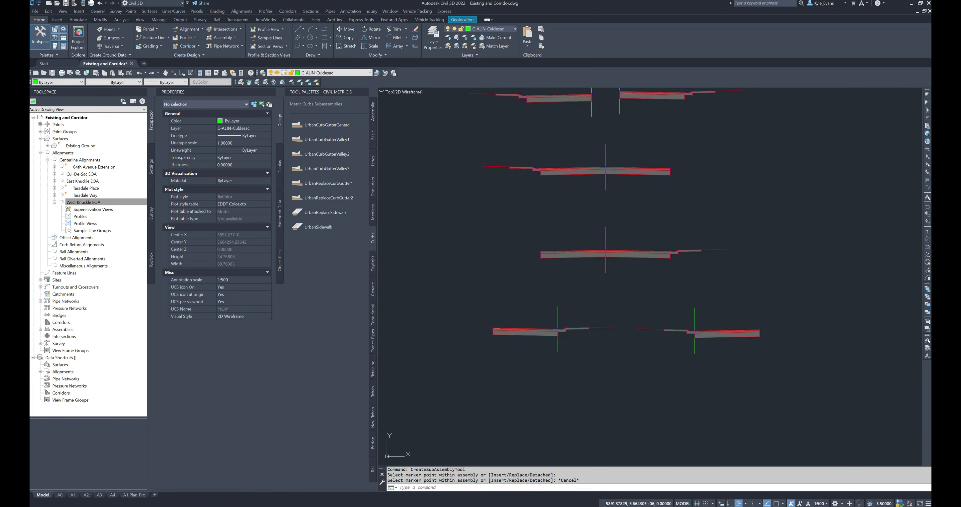
Step: Try to rename the curb return fillet assembly's lane subassembly as Right Lane
click(571, 254)
key(Escape)
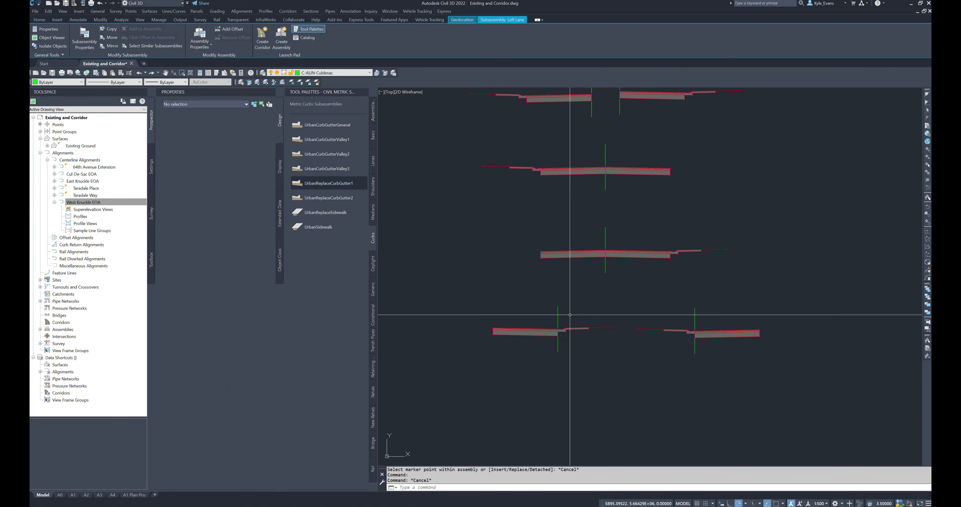
click(508, 332)
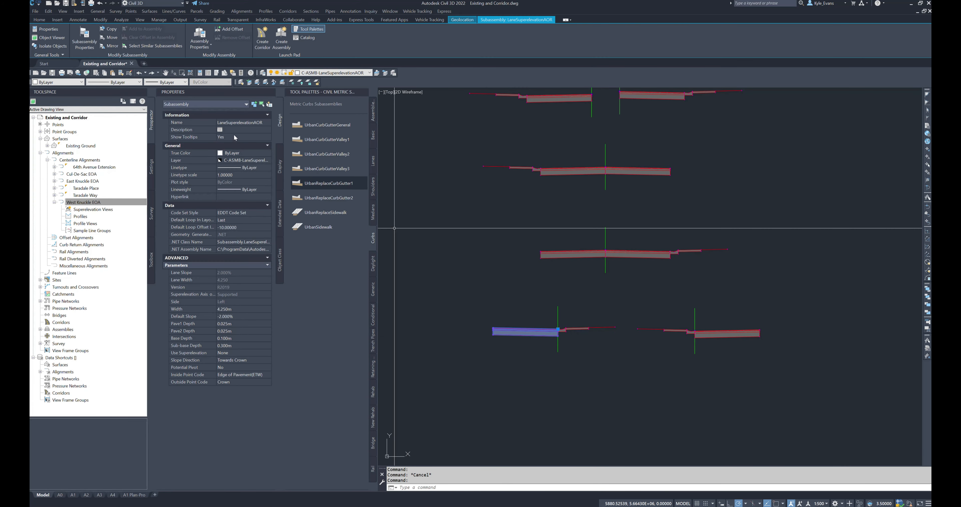
click(253, 124)
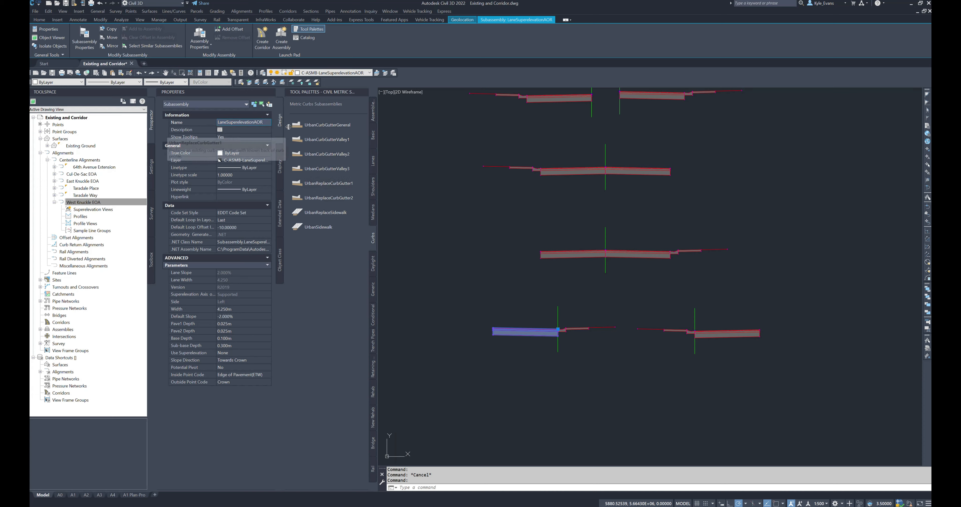
text(Right)
key(Return)
text(L)
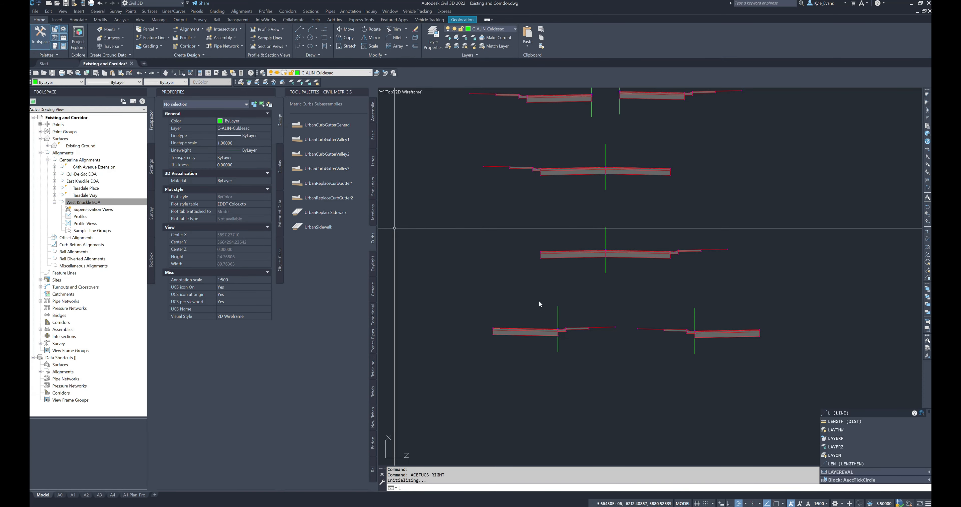
key(Escape)
key(Escape)
Step: Reselect the curb return fillet assembly's lane and rename it as Right Lane
click(515, 342)
click(489, 311)
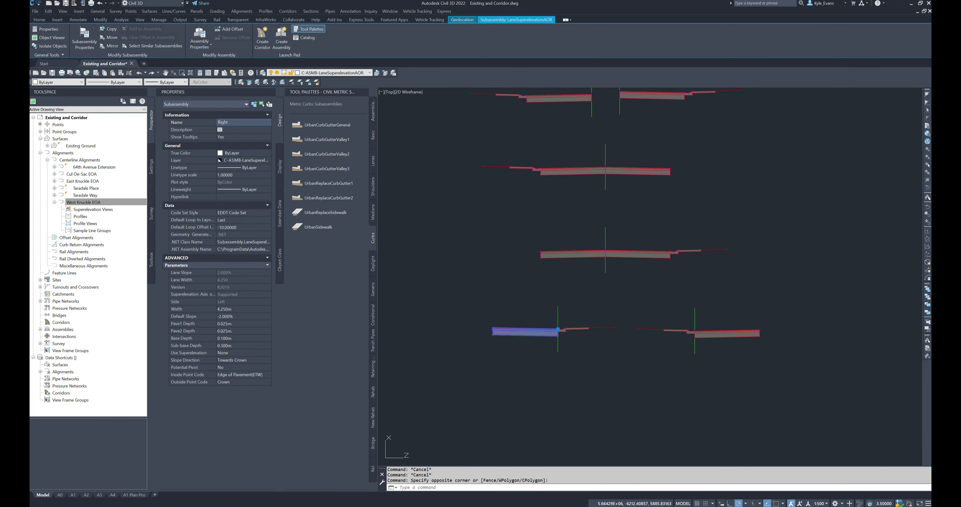
click(519, 336)
key(Escape)
key(Escape)
scroll(571, 343, up, 2)
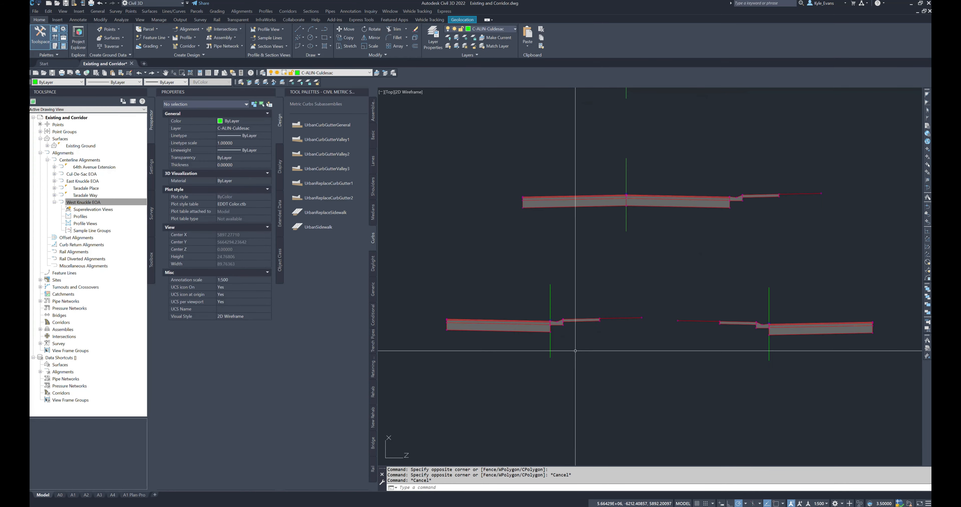
Step: Rename the curb subassembly of the curb return fillet assembly as Curb and Gutter
click(558, 324)
click(243, 122)
text(Curb and)
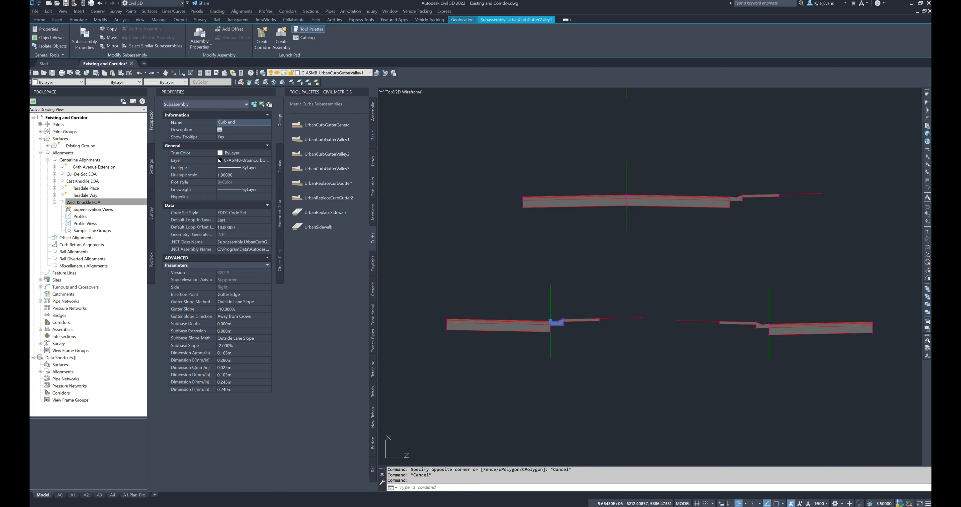
click(559, 257)
key(Escape)
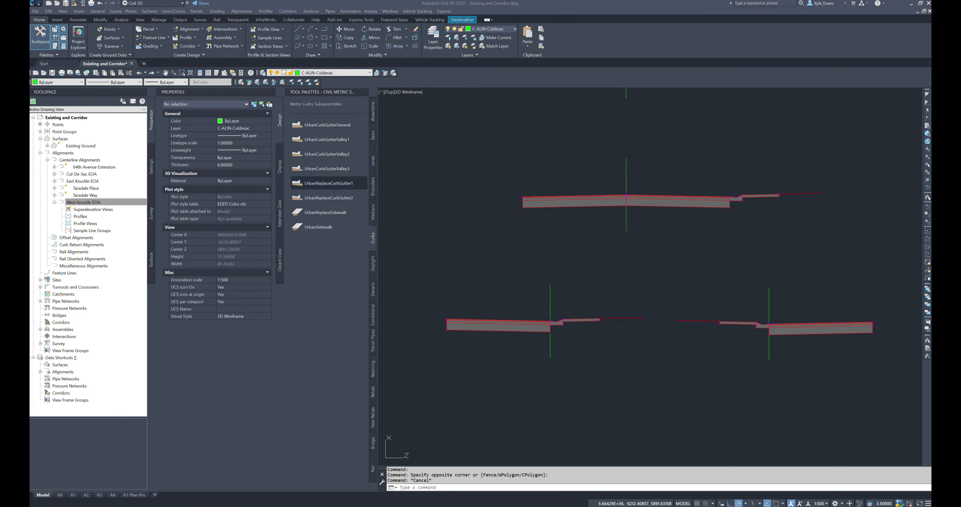
Step: Rename the UrbanSidewalk subassembly of the curb return fillet assembly as Sidewalk
click(588, 333)
click(568, 303)
click(235, 123)
text(Sidewalk)
key(Return)
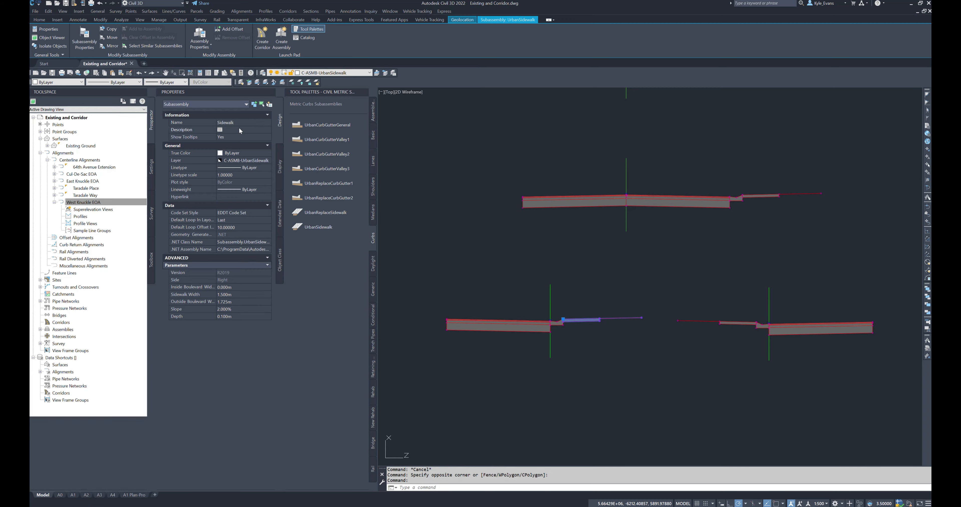
Step: Rename the UrbanSidewalk subassembly of the mirrored curb return fillet assembly as Sidewalk
middle_drag(765, 398, 604, 371)
key(Escape)
click(579, 330)
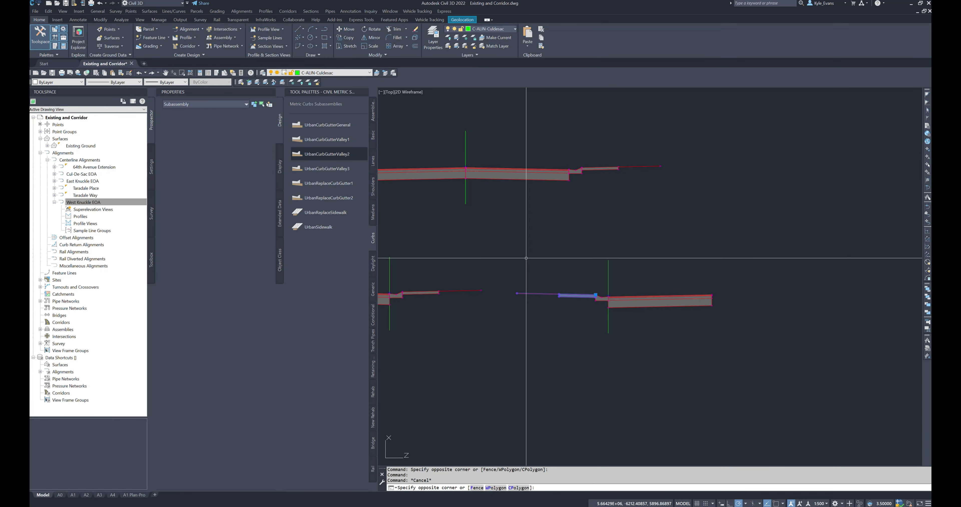
click(526, 258)
text(Sidew)
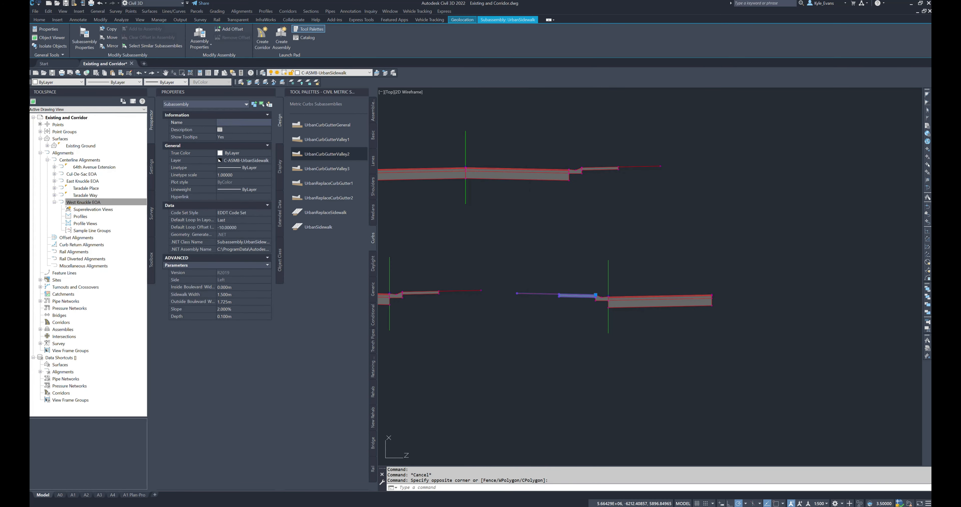
text(alk)
key(Return)
key(Escape)
Step: Rename the curb subassembly of the mirrored curb return fillet assembly as Curb and Gutter
click(598, 298)
click(243, 122)
text(Curb a)
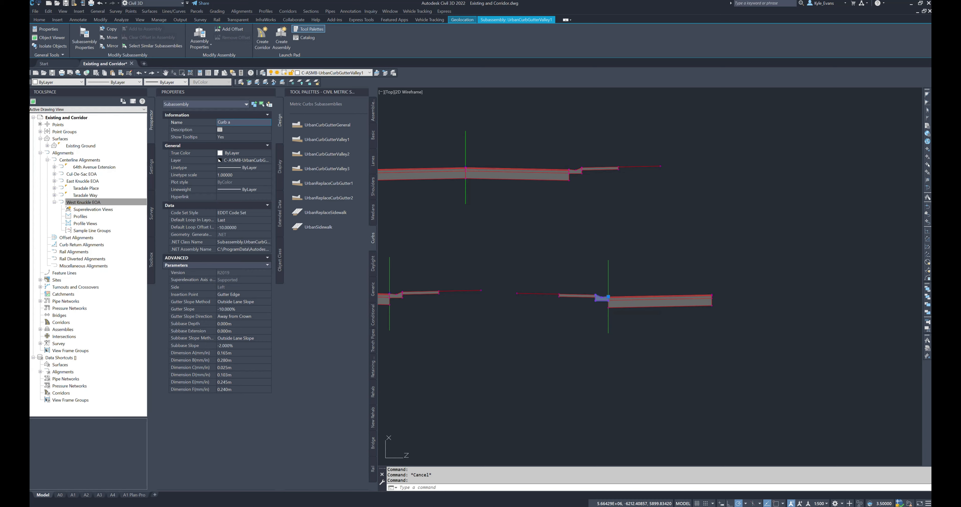
key(Escape)
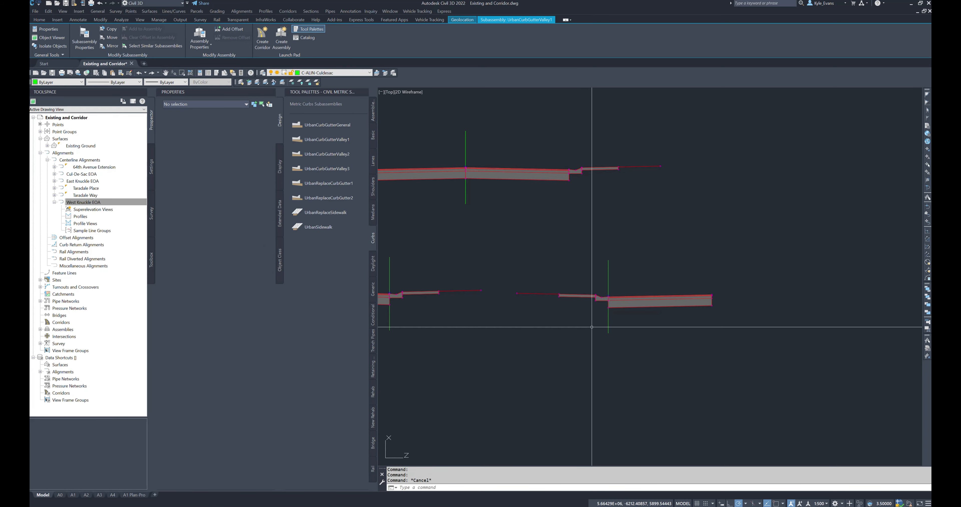
Step: Rename the lane subassembly of the mirrored curb return fillet assembly as Left Lane
click(645, 302)
click(636, 286)
click(246, 122)
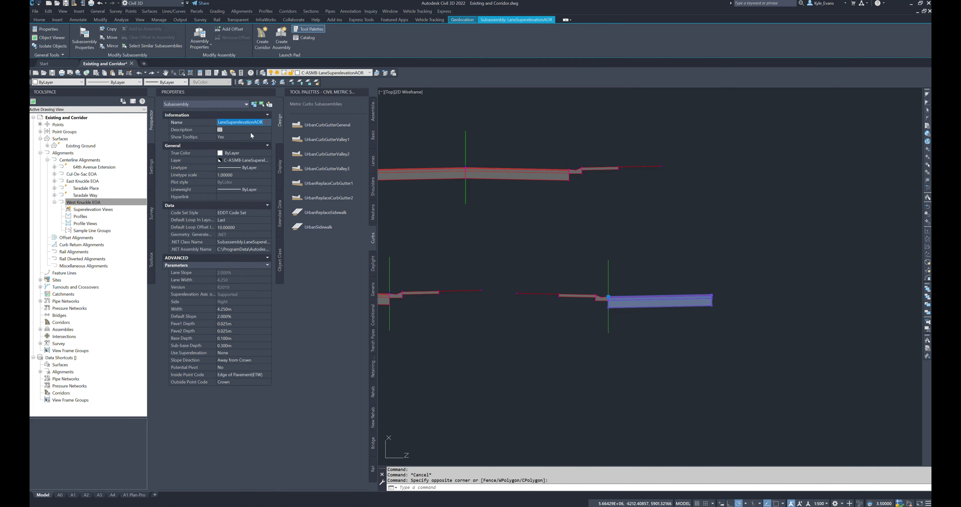
key(Return)
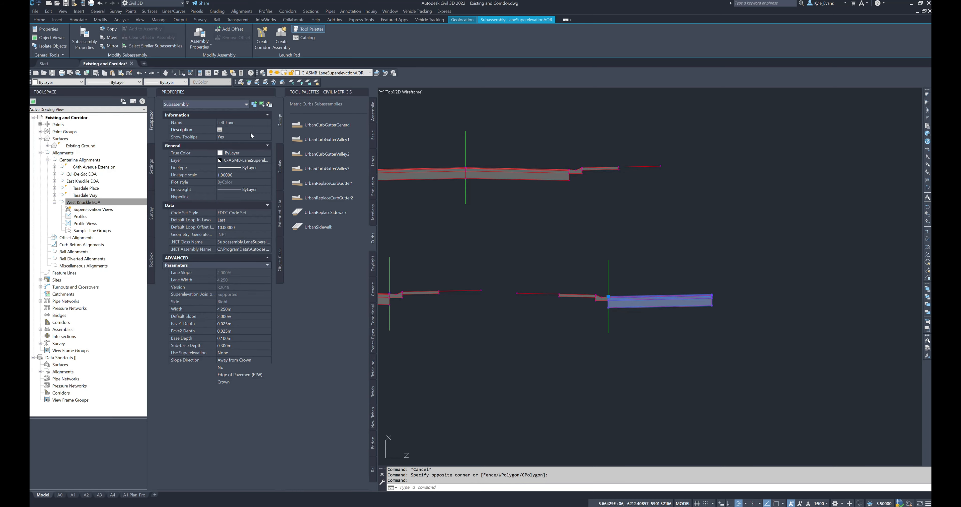
key(Escape)
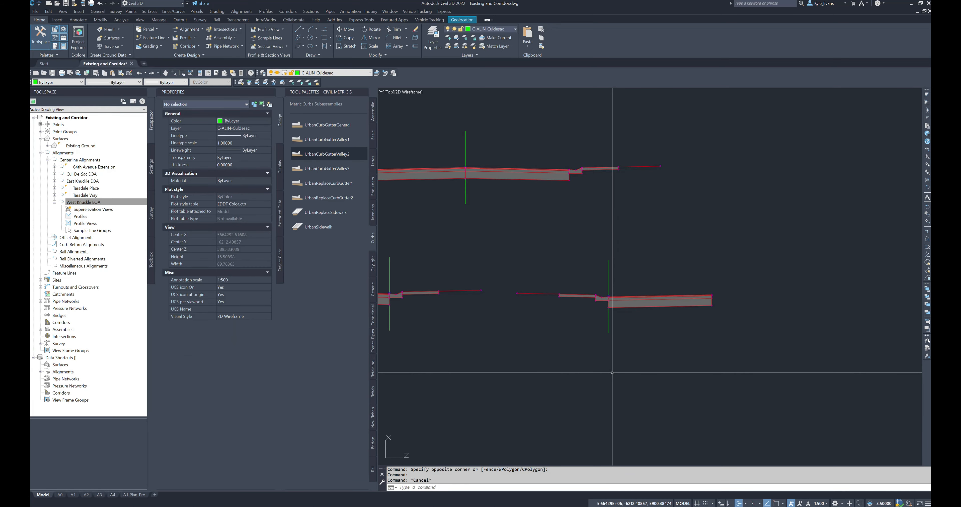
Step: Review the wider road assemblies in the upper group, highlighting the whole group, the full-width assembly and the split pair
scroll(577, 390, down, 2)
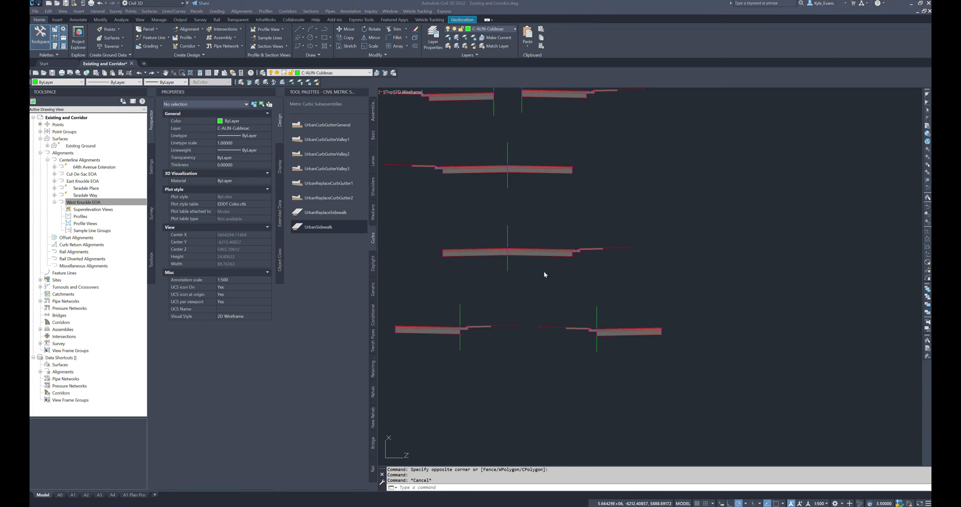
scroll(591, 313, down, 5)
middle_drag(591, 314, 623, 319)
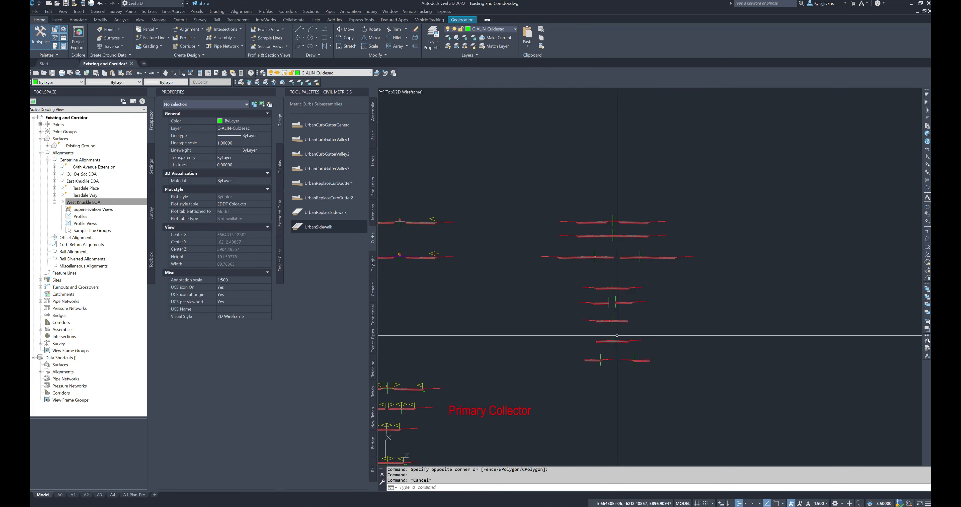
middle_drag(555, 402, 575, 383)
key(Escape)
middle_drag(671, 369, 606, 294)
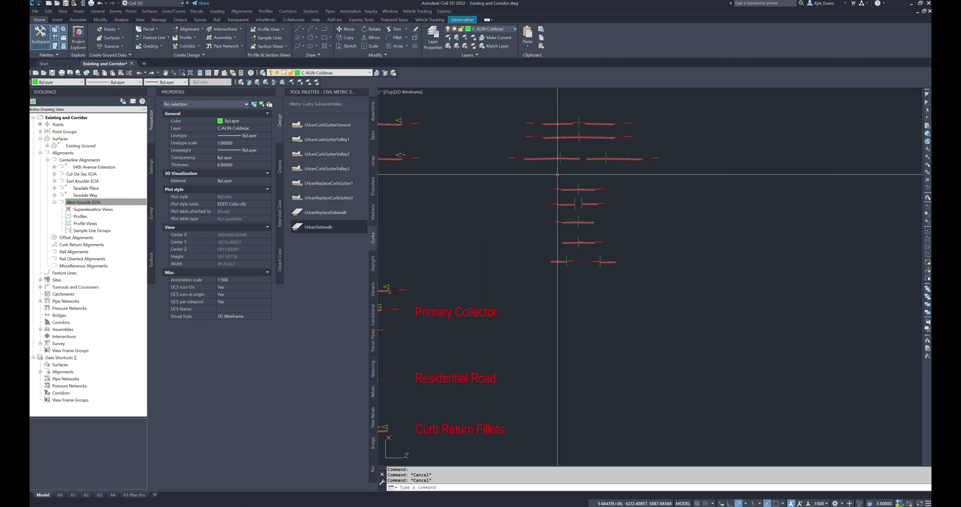
scroll(622, 195, up, 4)
mouse_move(518, 251)
middle_down()
mouse_move(519, 261)
mouse_move(504, 112)
mouse_move(539, 176)
middle_up()
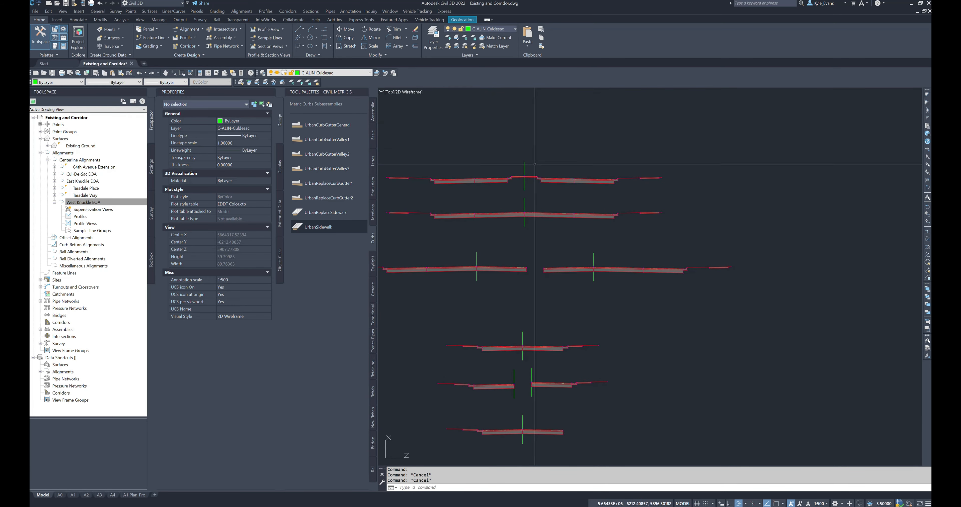
scroll(520, 217, down, 2)
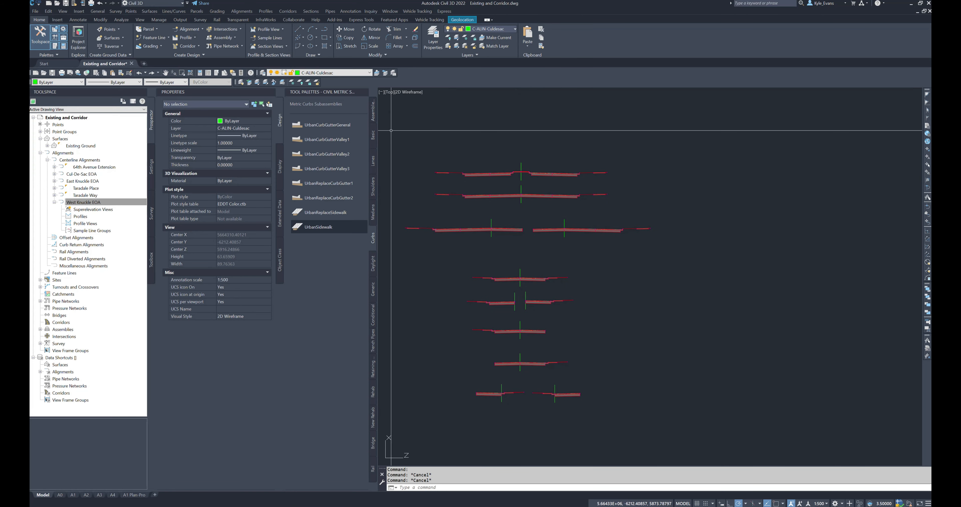
click(381, 91)
click(681, 267)
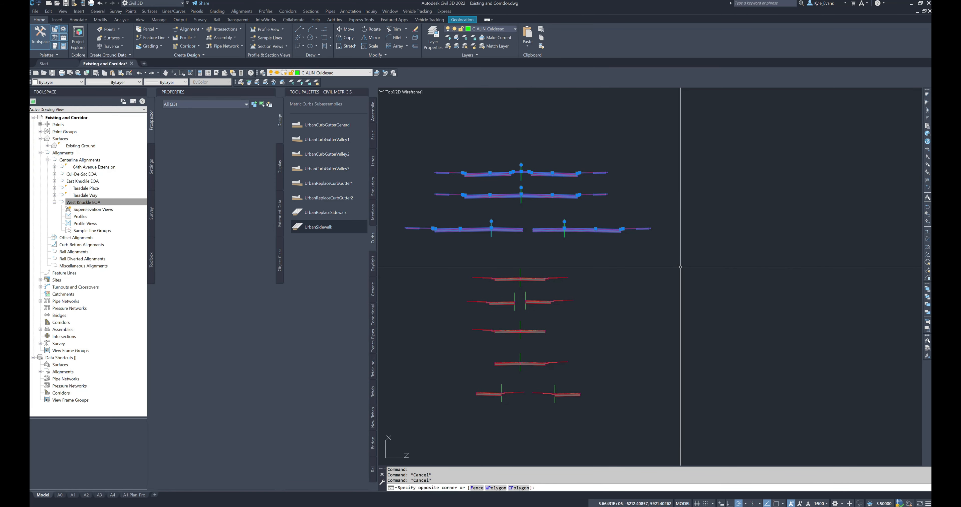
key(Escape)
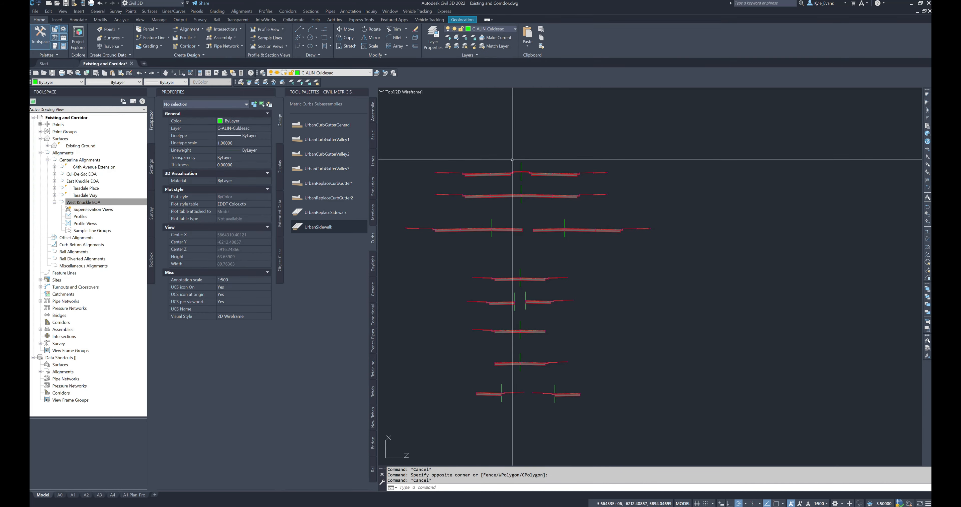
key(Escape)
click(422, 181)
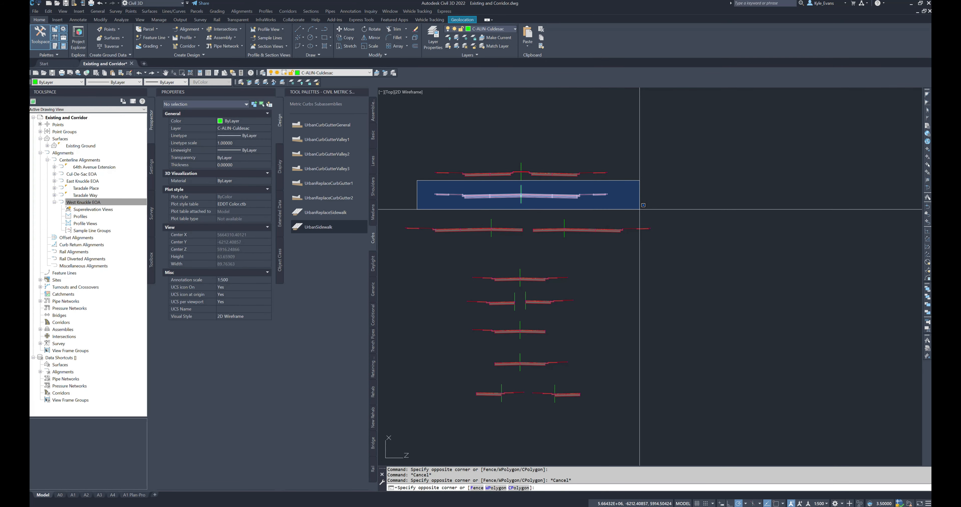
key(Escape)
click(389, 207)
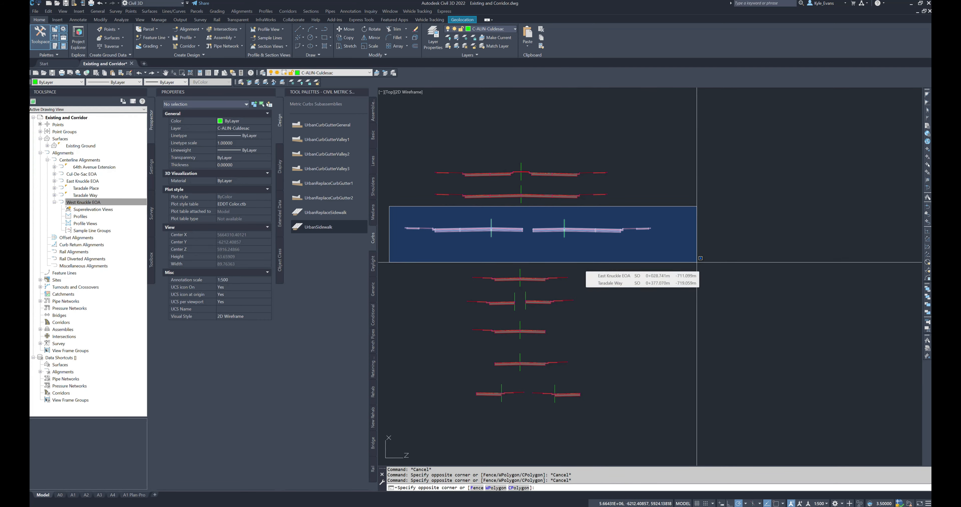
key(Escape)
Step: Review the narrower road assemblies in the lower group, including the split pair, the two one-sided assemblies and the curb return fillets
middle_drag(519, 288, 525, 238)
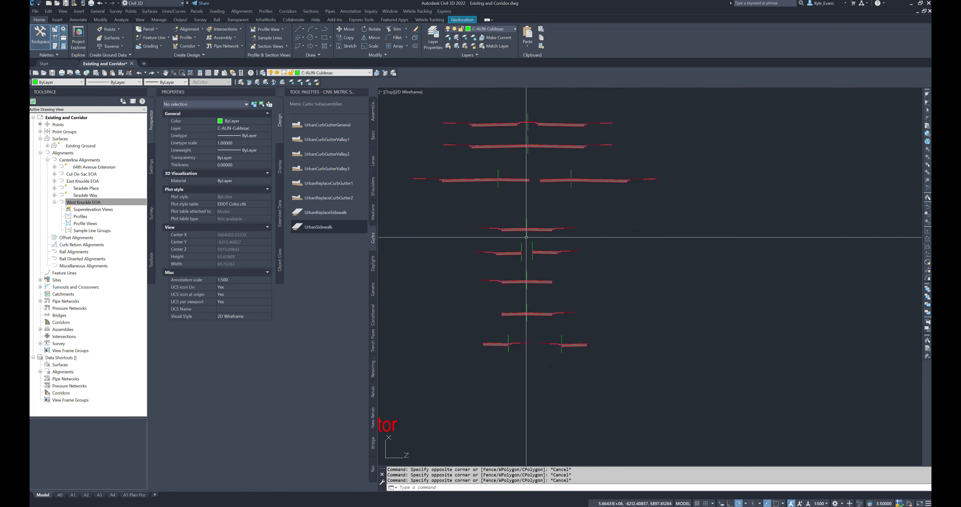
click(437, 201)
click(607, 240)
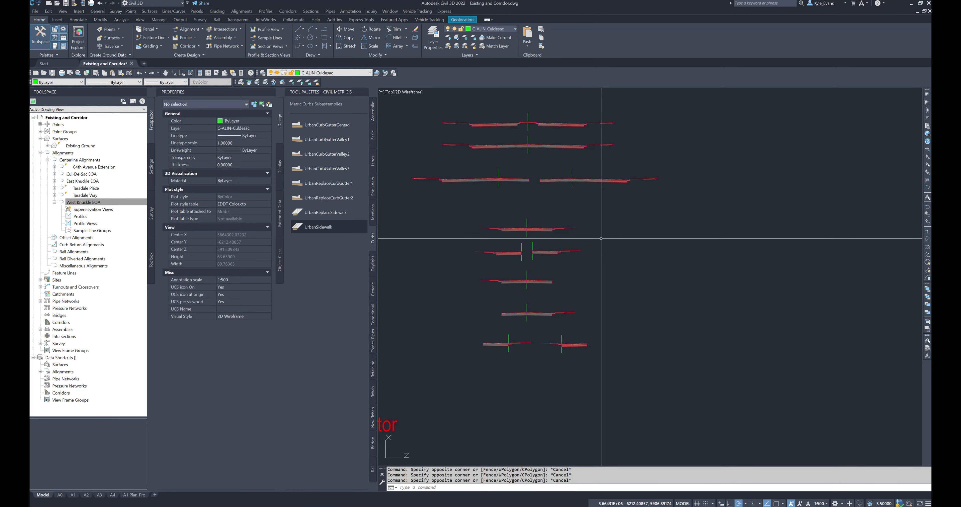
click(438, 234)
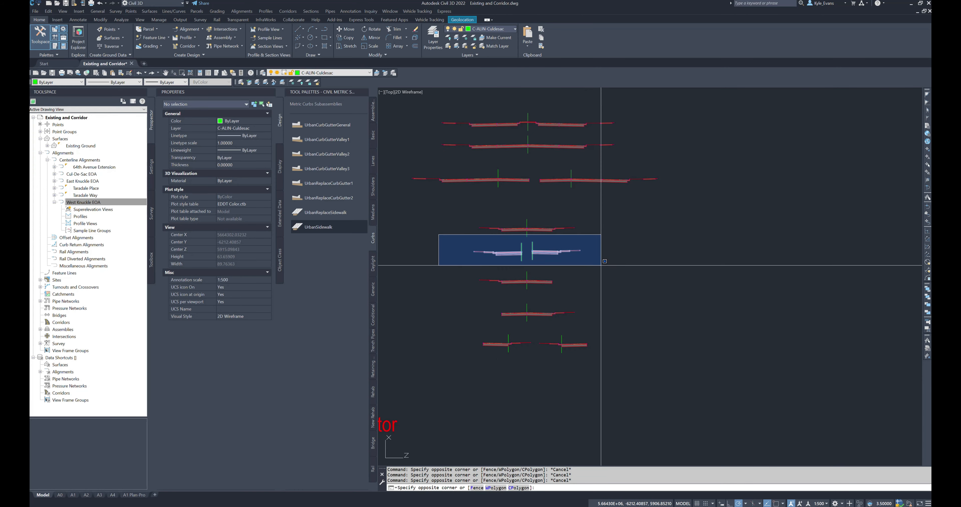
click(602, 266)
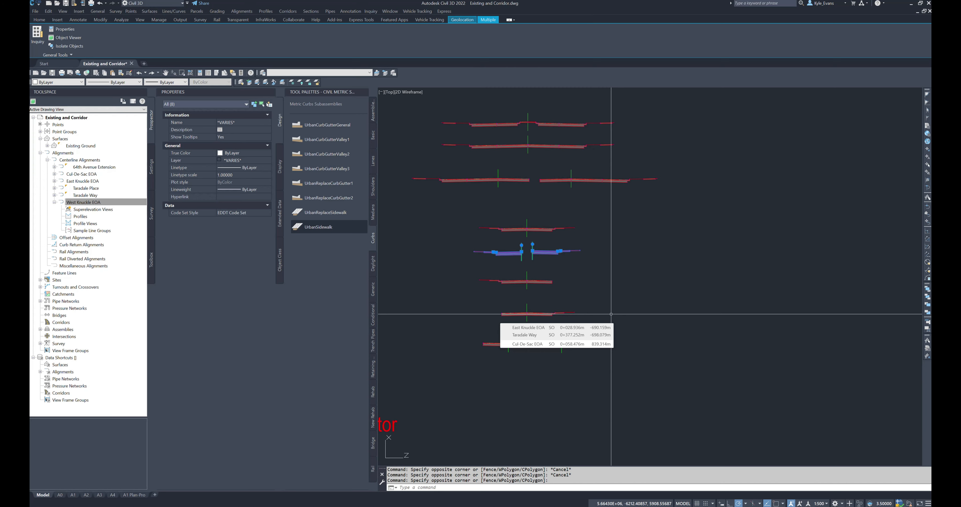
key(Escape)
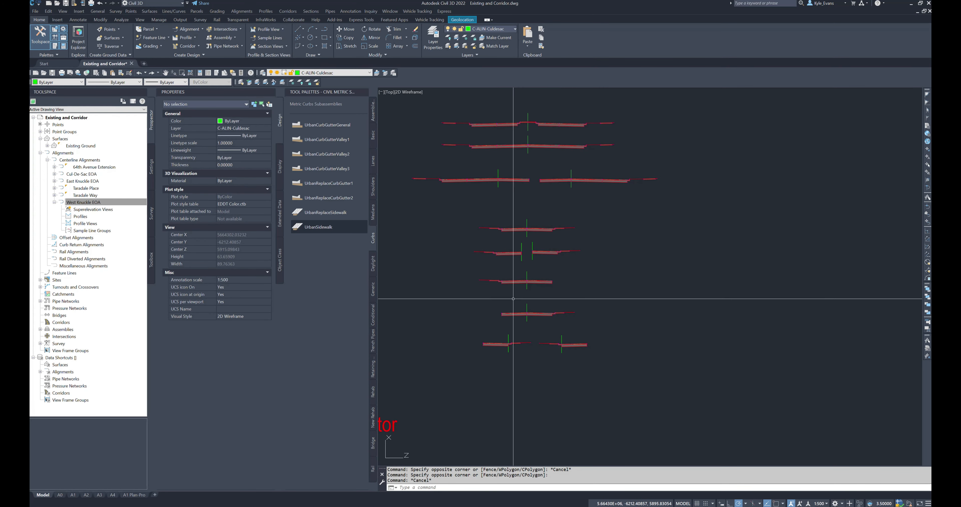
click(457, 262)
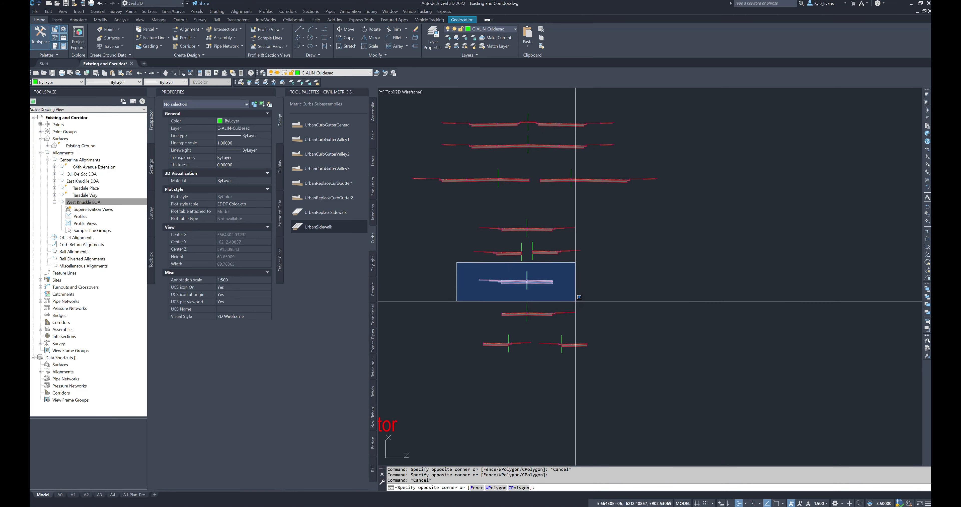
click(589, 330)
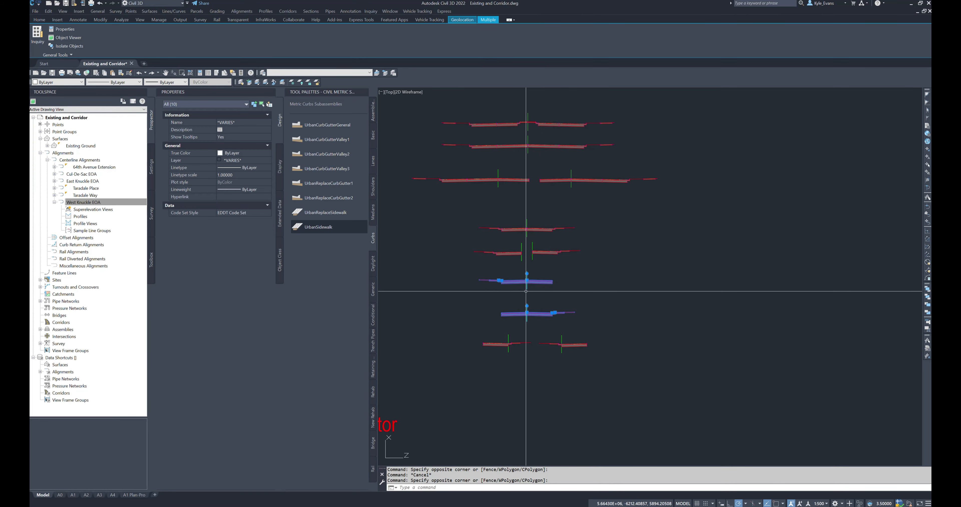
middle_drag(570, 425, 571, 405)
key(Escape)
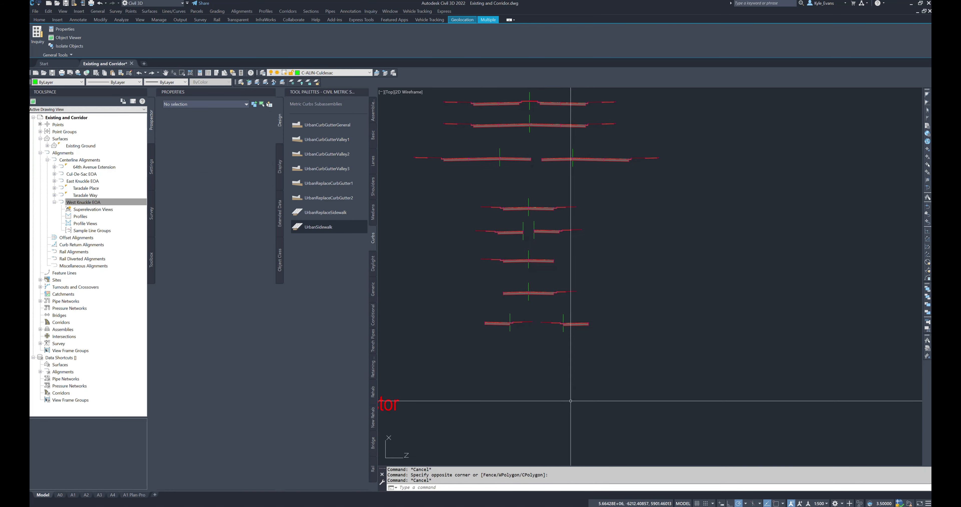
click(467, 357)
click(635, 305)
key(Escape)
Step: Examine the West Knuckle EOA and cul-de-sac bulb alignments in the site plan by highlighting both
middle_drag(503, 381, 605, 390)
scroll(560, 410, down, 6)
middle_drag(559, 364, 730, 188)
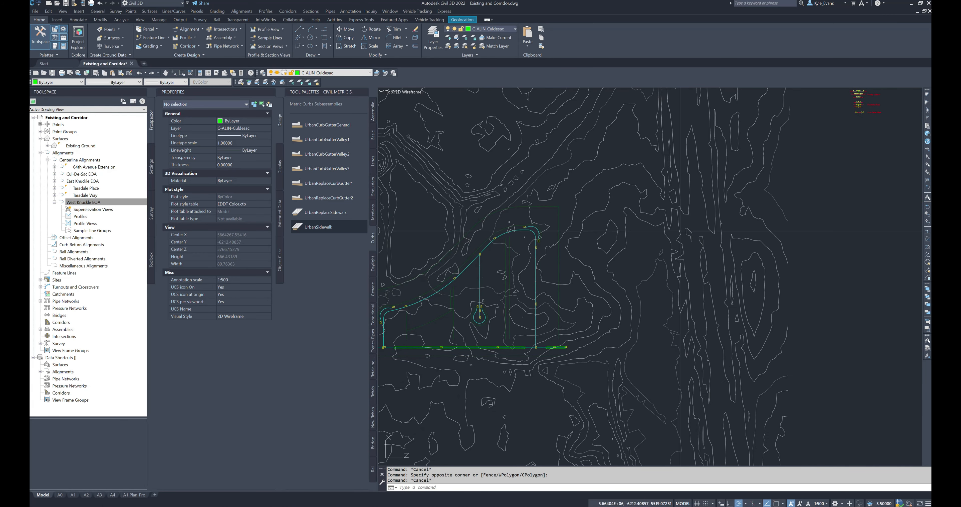
scroll(539, 317, up, 4)
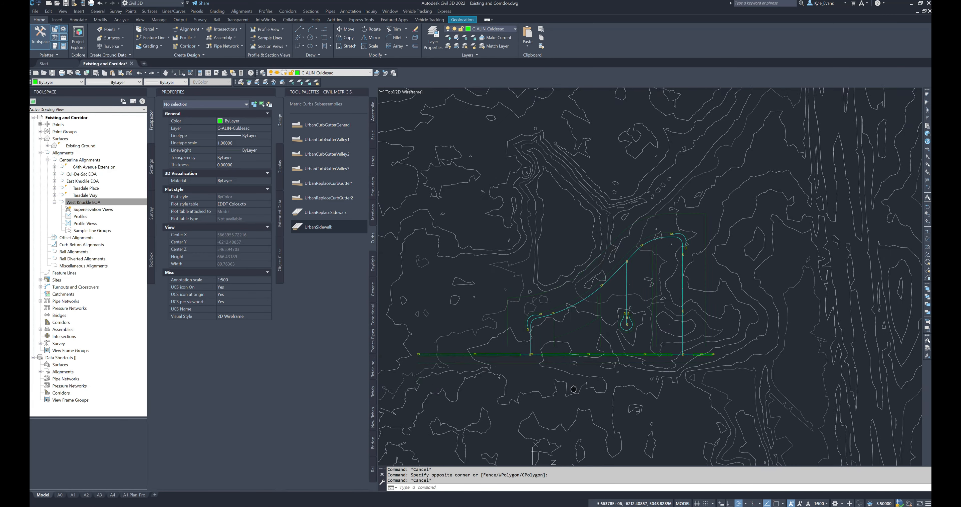
click(526, 298)
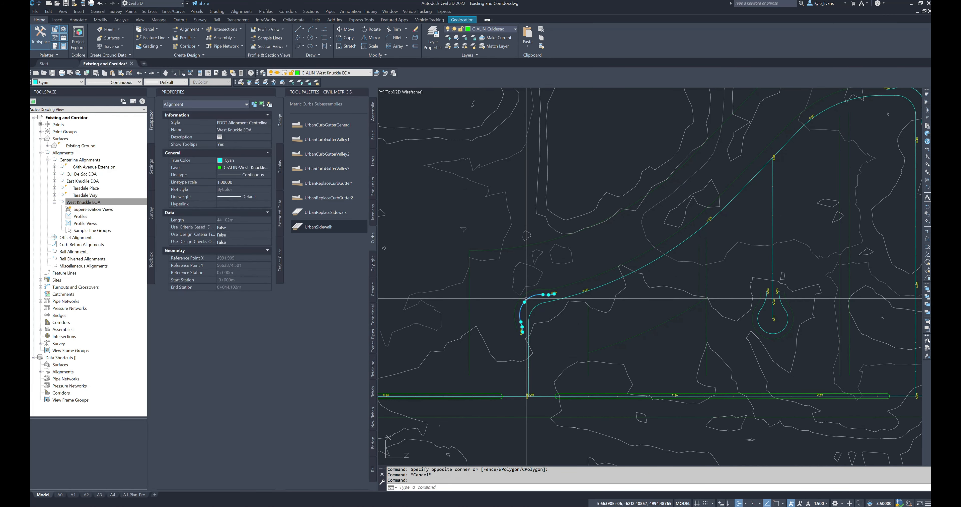
click(775, 333)
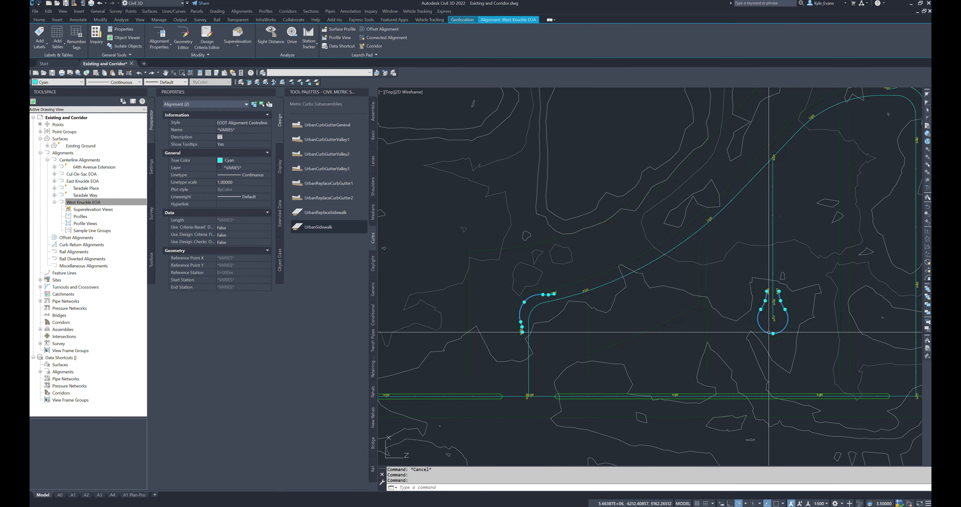
middle_drag(821, 268, 699, 338)
scroll(688, 355, down, 8)
key(Escape)
Step: Inspect the profile views beside the site plan and the assemblies
scroll(689, 387, down, 2)
middle_drag(705, 397, 582, 328)
middle_drag(669, 200, 624, 281)
scroll(629, 288, up, 4)
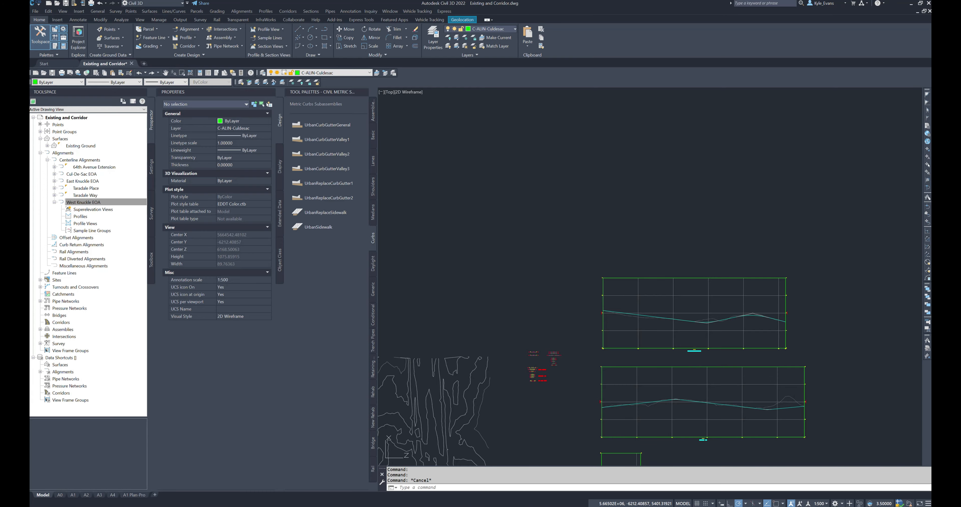